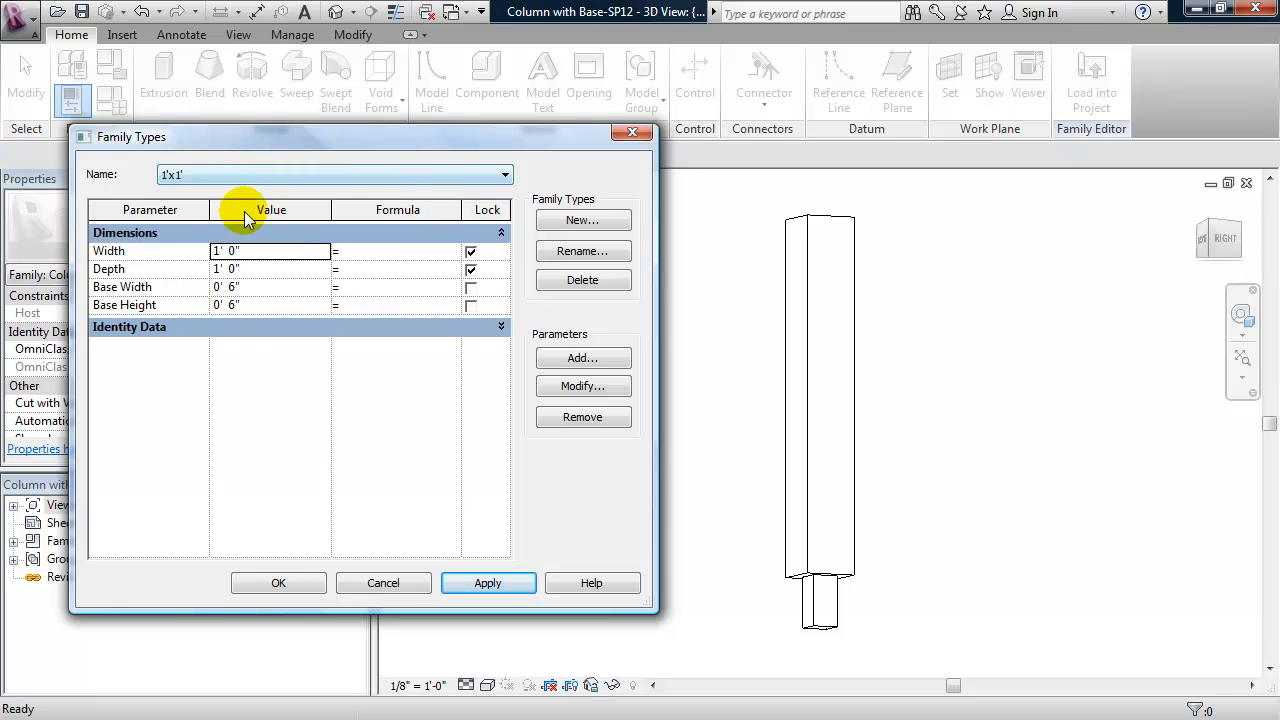
- Apply the 3'x3' type to the existing column family to examine how its column and base resize, and leave the family types
click(231, 179)
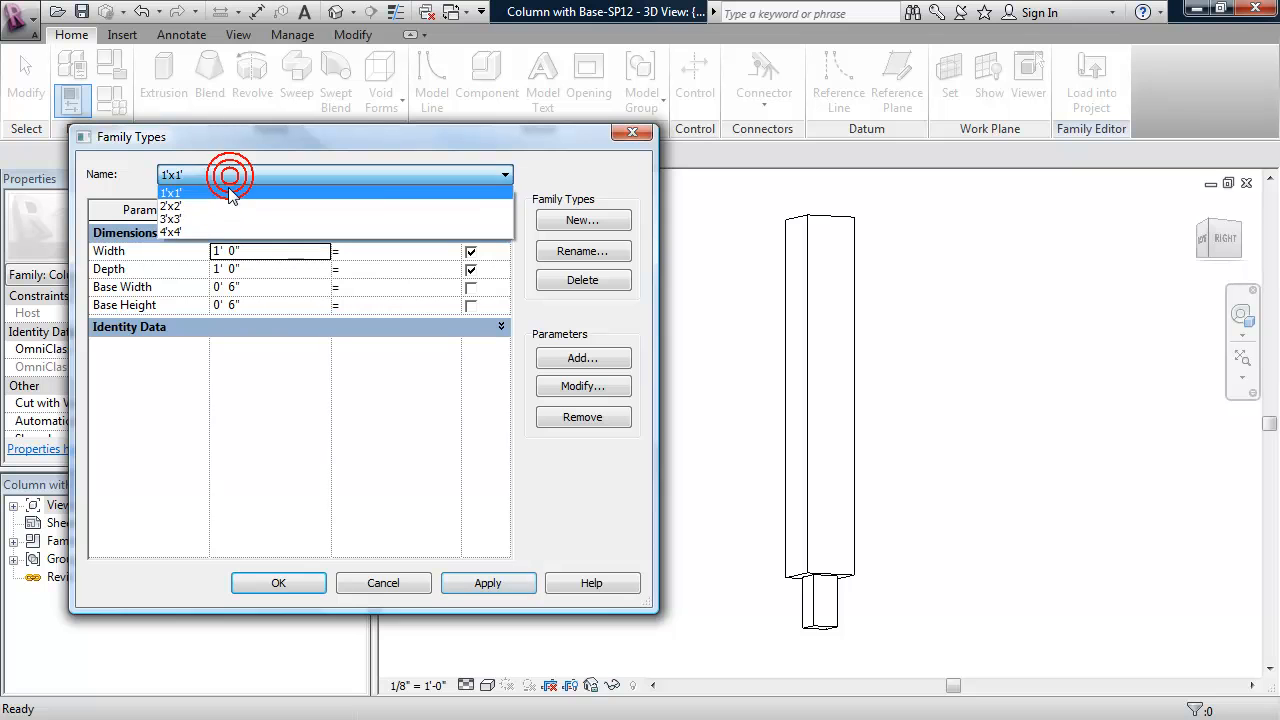
click(206, 226)
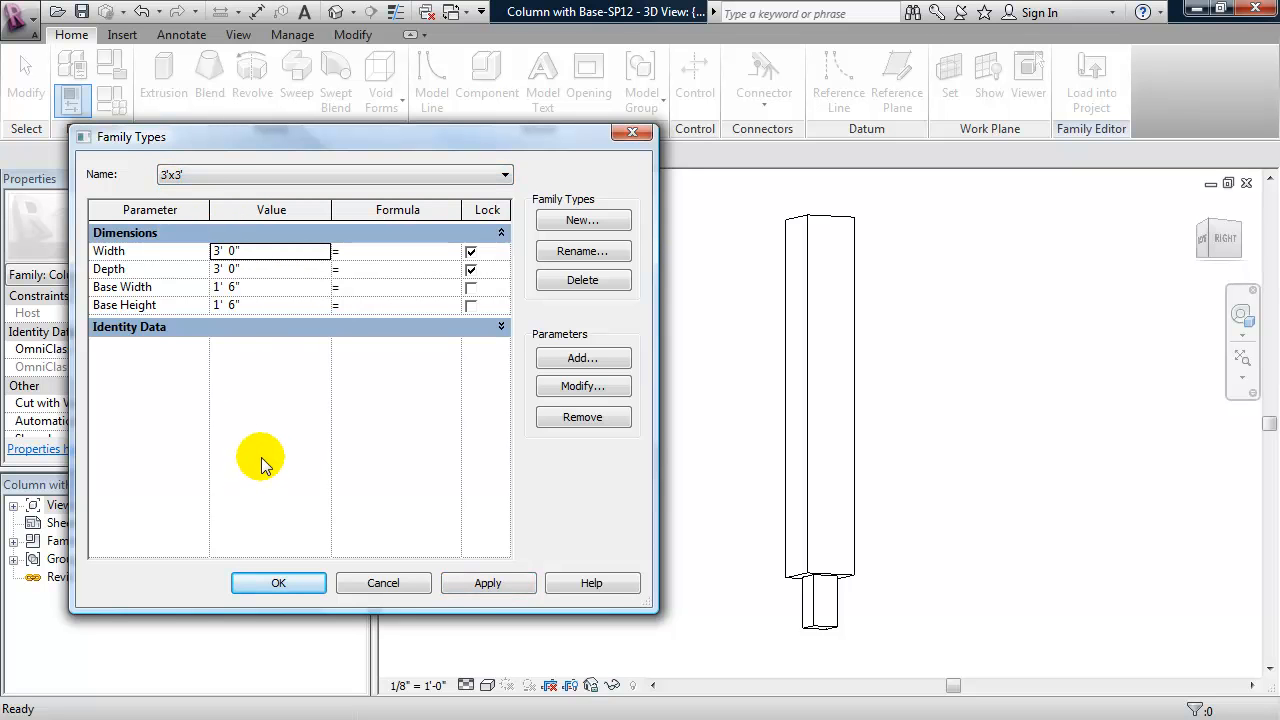
click(480, 586)
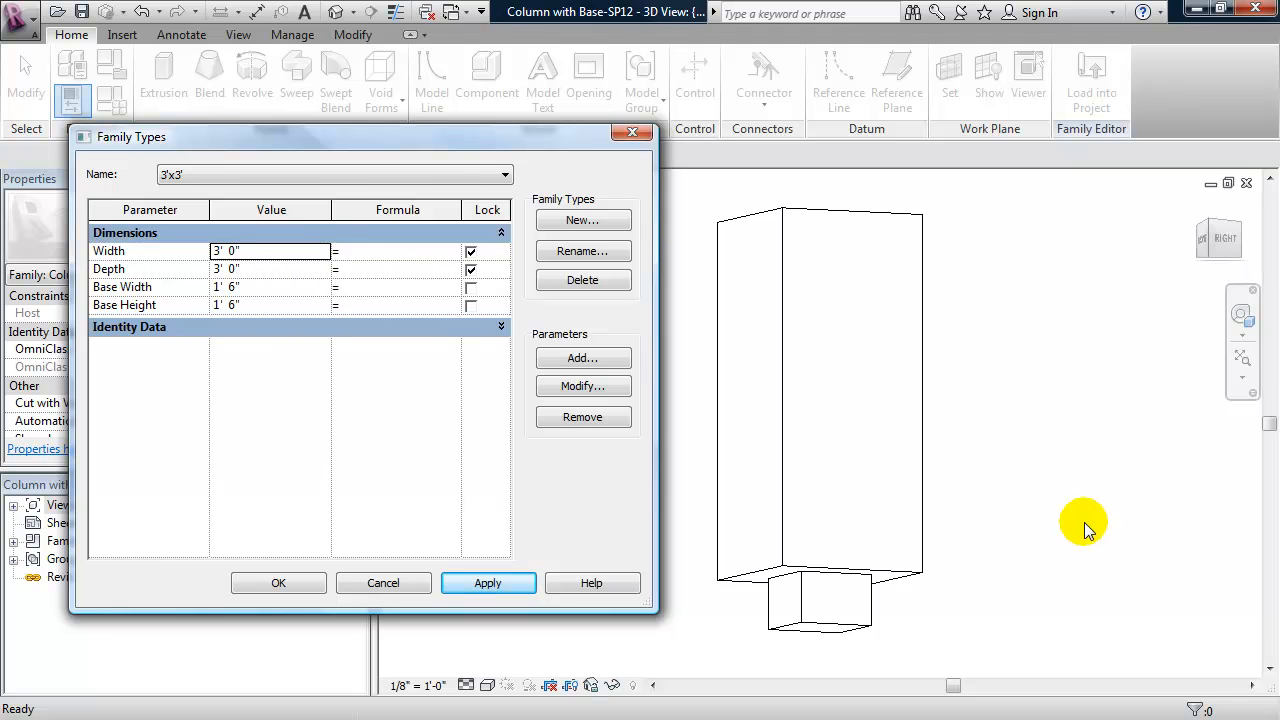
click(385, 584)
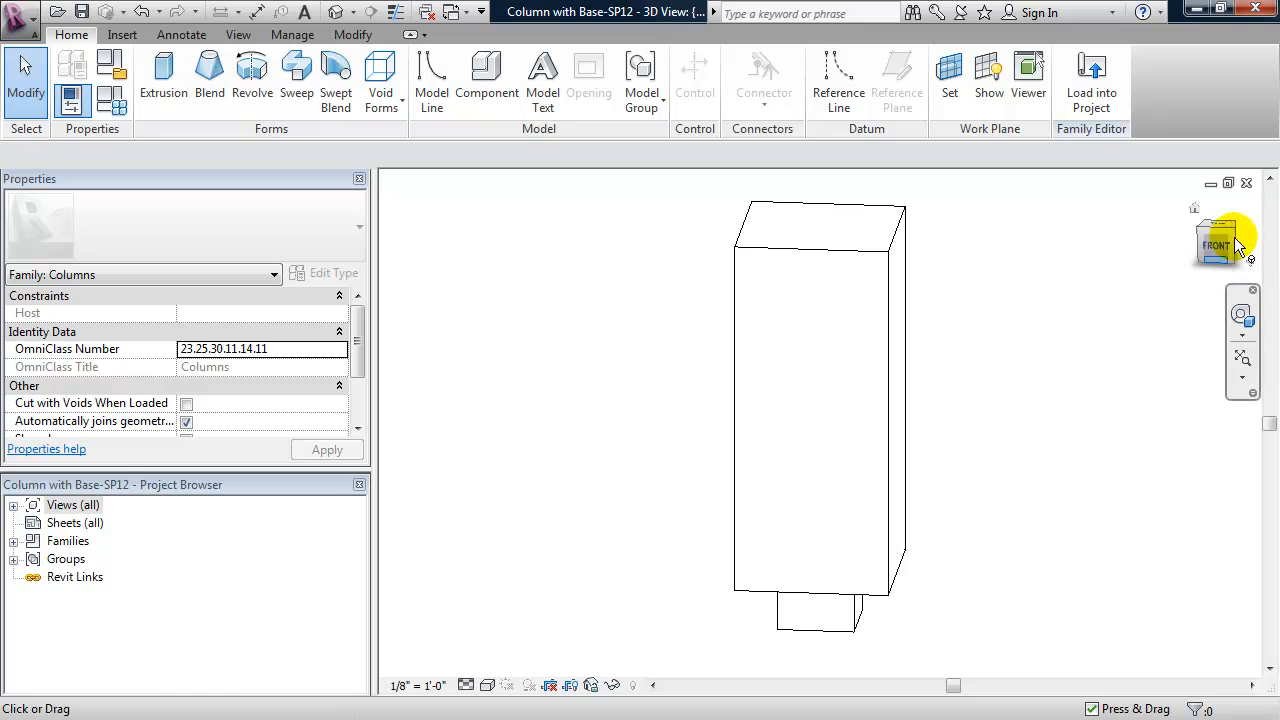
- Close the 3D view and the floor plan of the existing column family
click(1246, 183)
click(1245, 185)
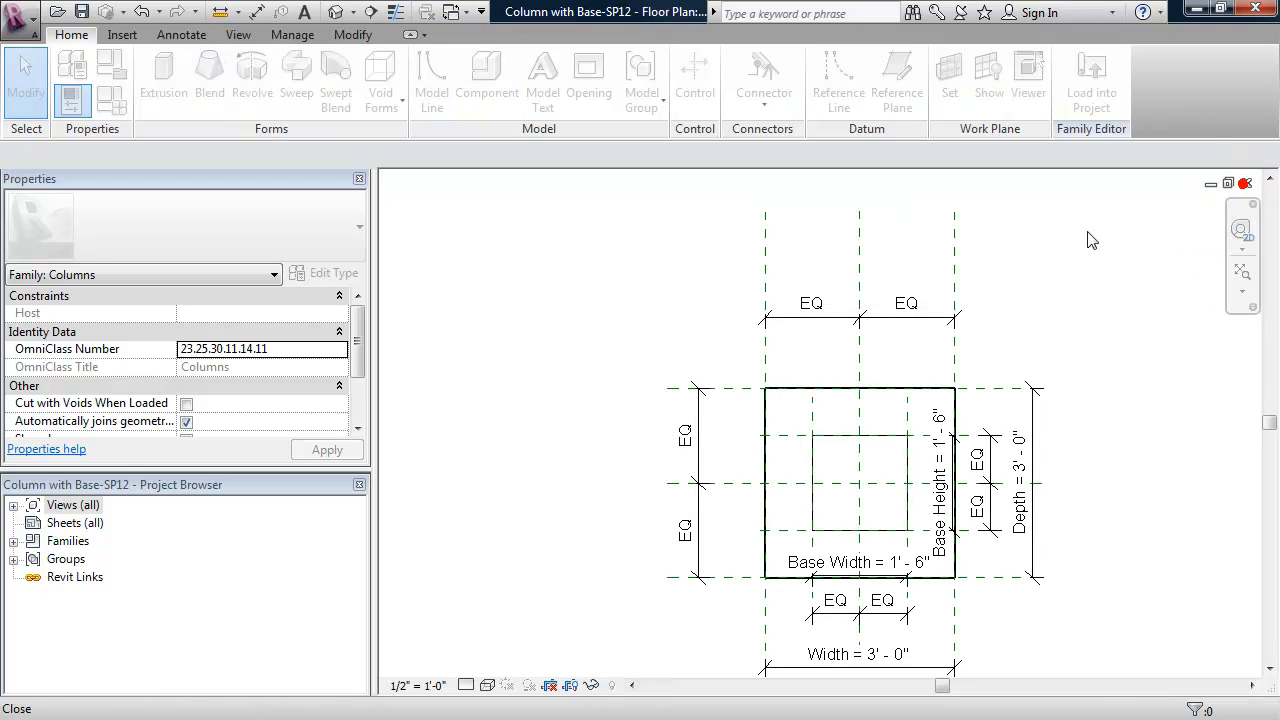
click(699, 389)
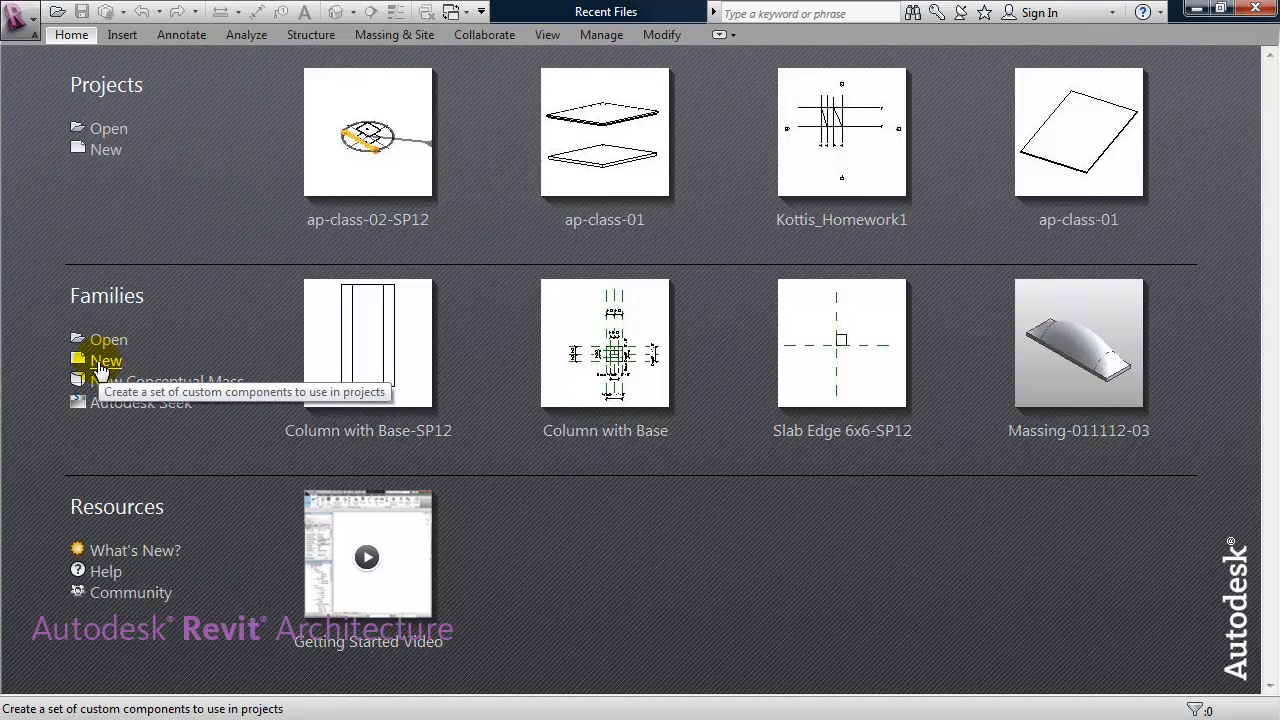
- Create a new family from the Column template
click(104, 362)
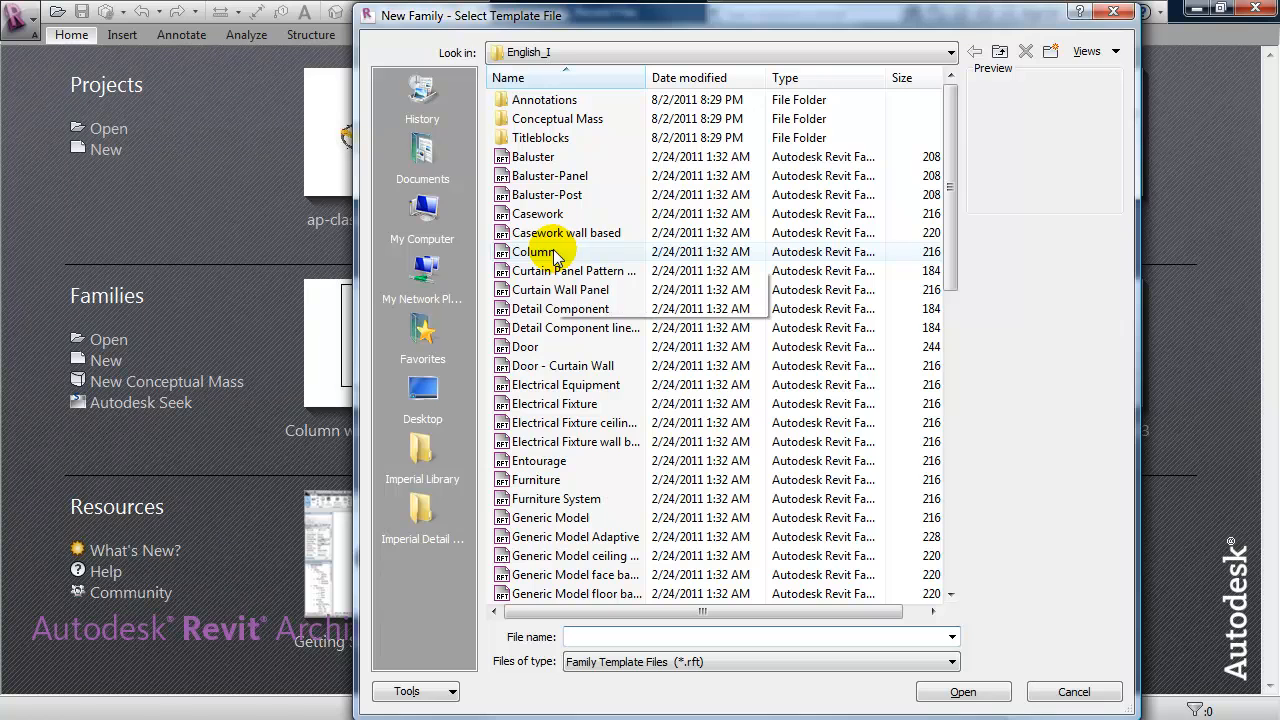
click(535, 252)
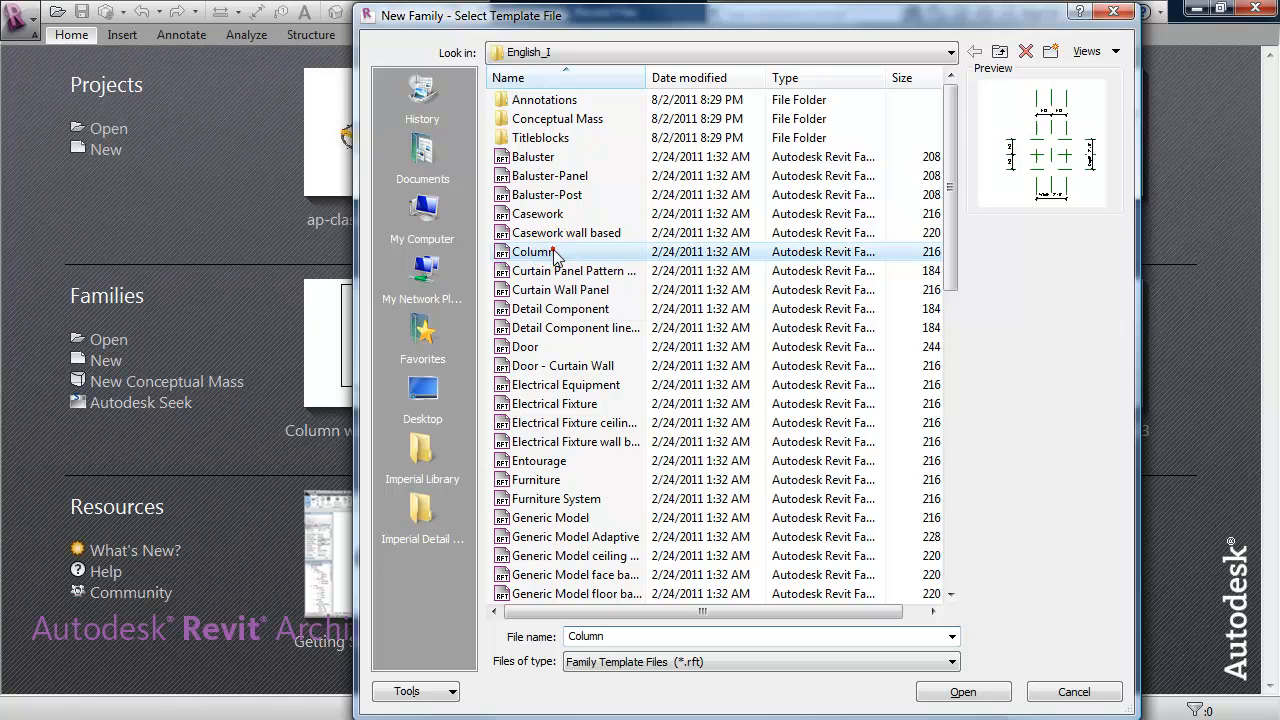
click(962, 692)
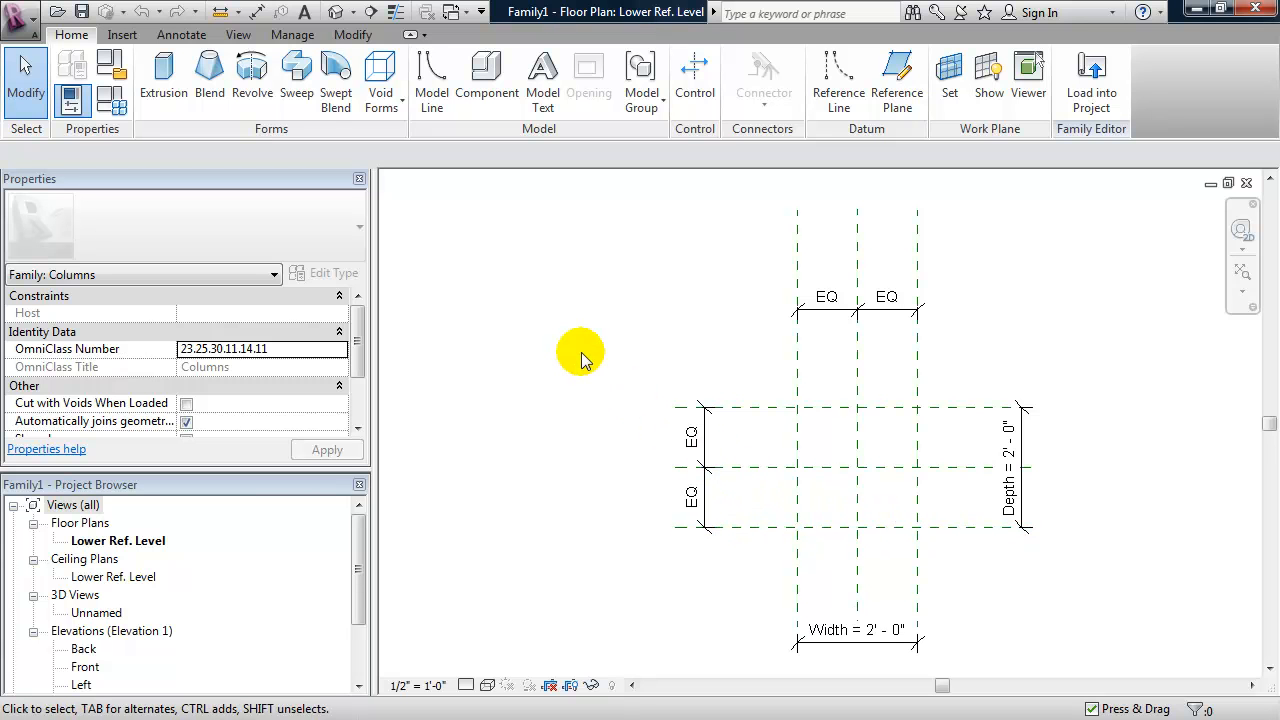
- Try the family with Width and Depth both set to 1' 0", and undo the change
click(113, 103)
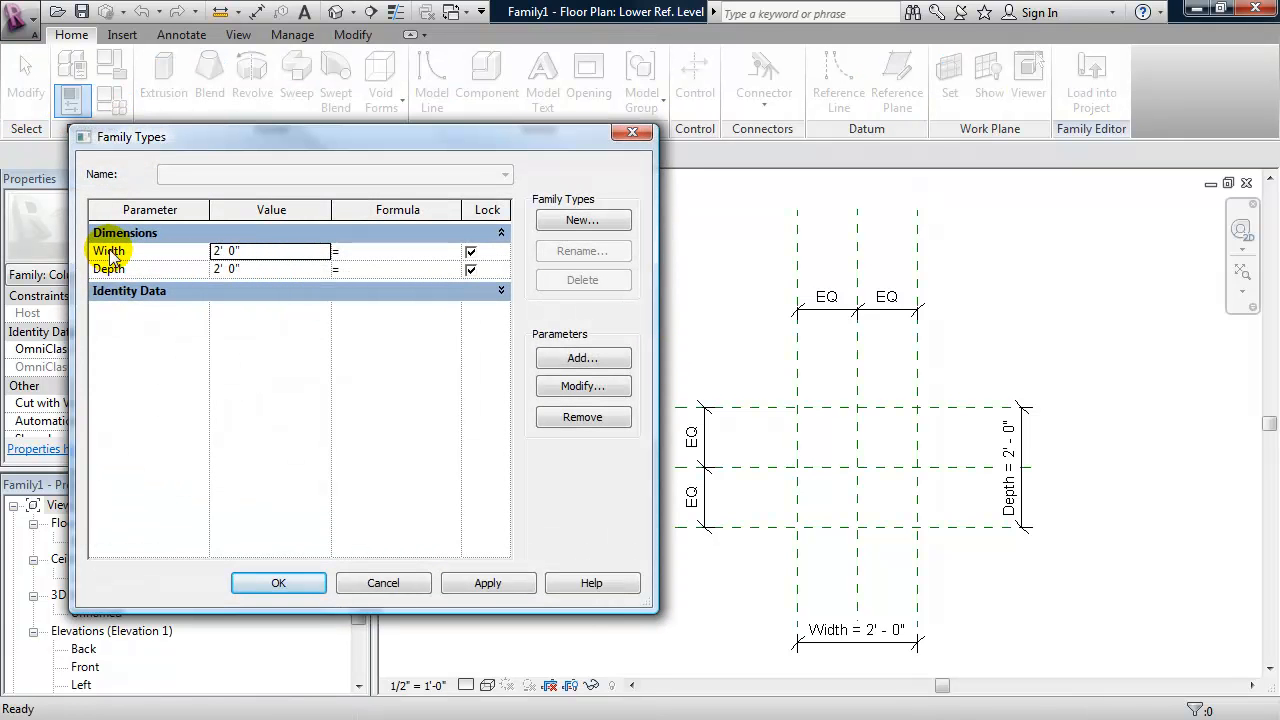
click(253, 250)
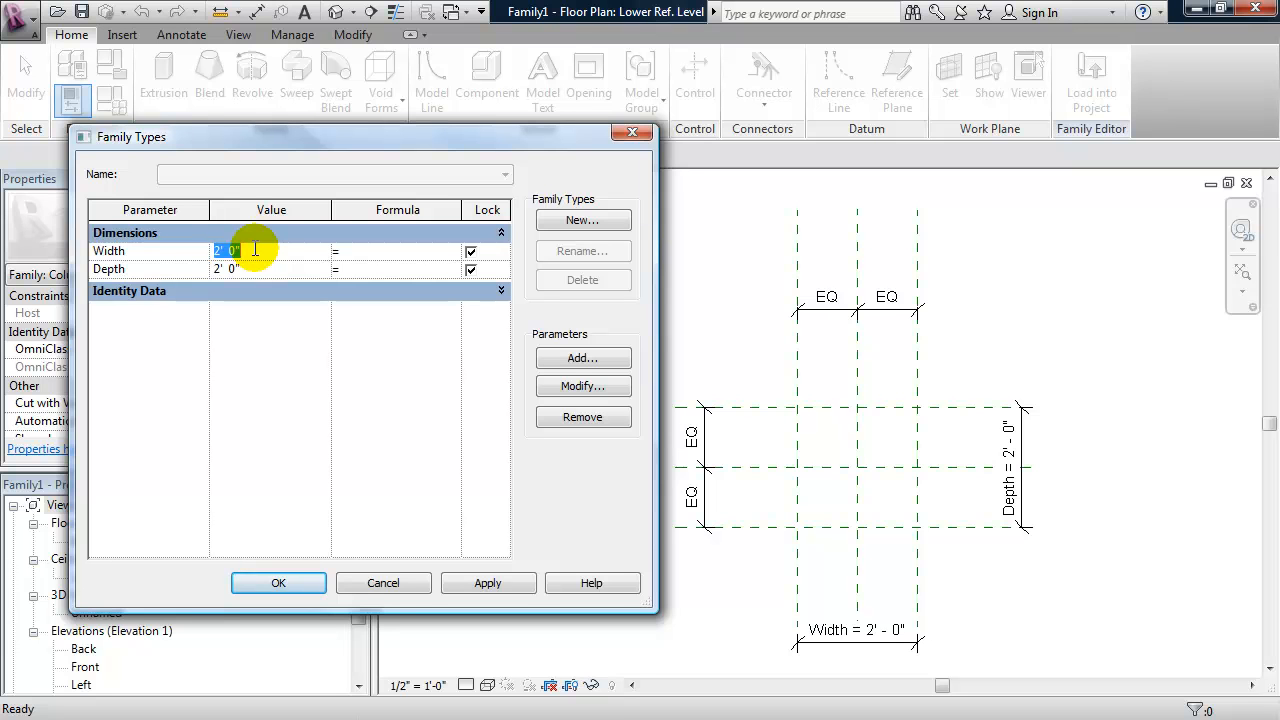
text(1)
click(260, 270)
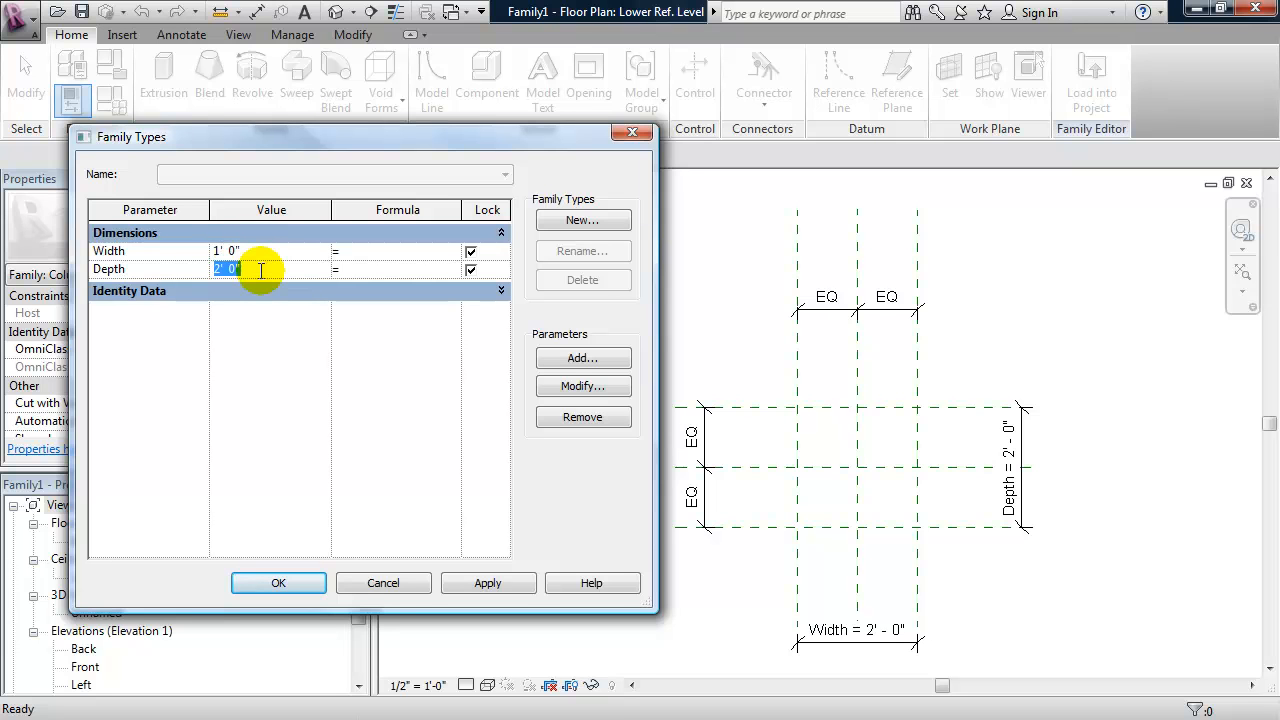
text(1)
click(488, 583)
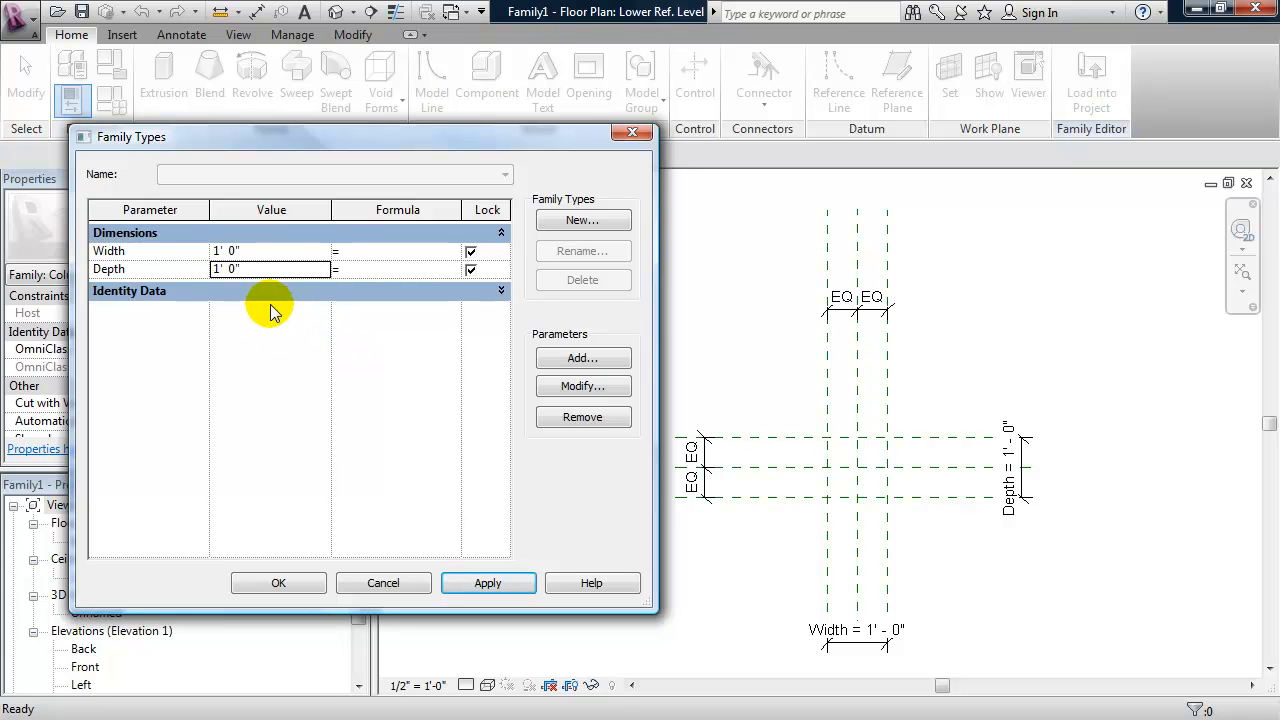
click(380, 584)
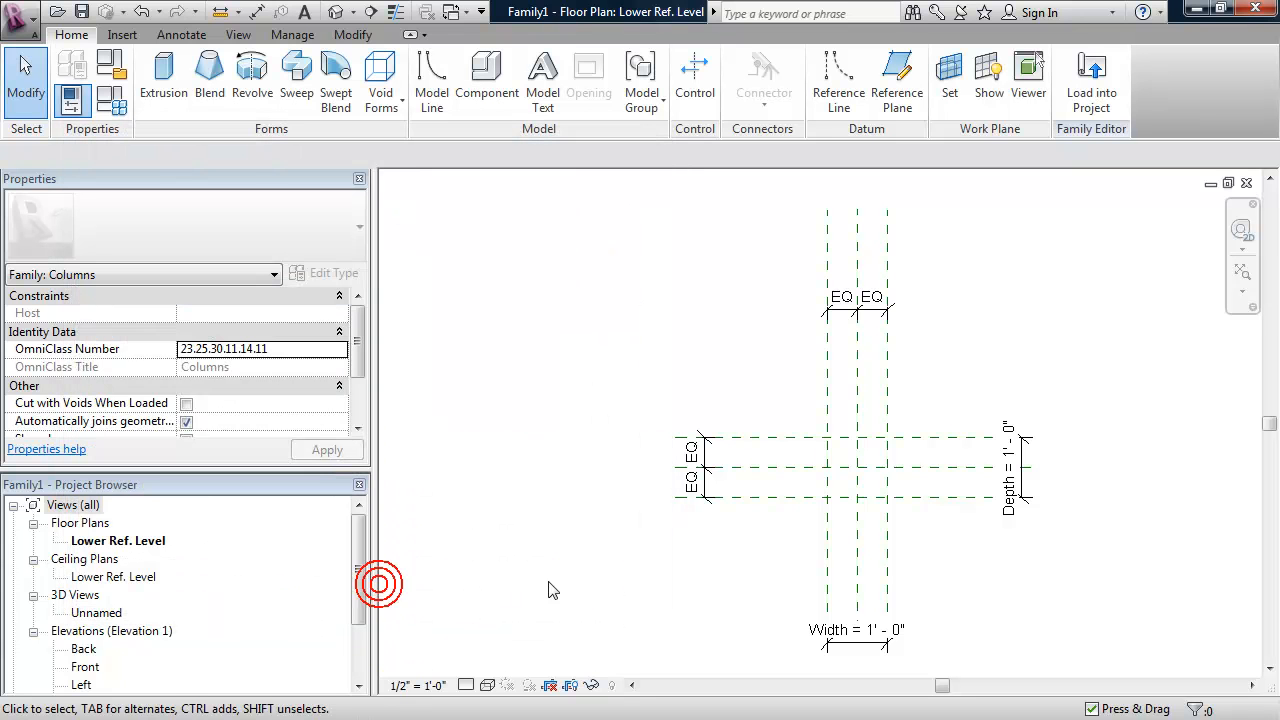
key(ctrl+z)
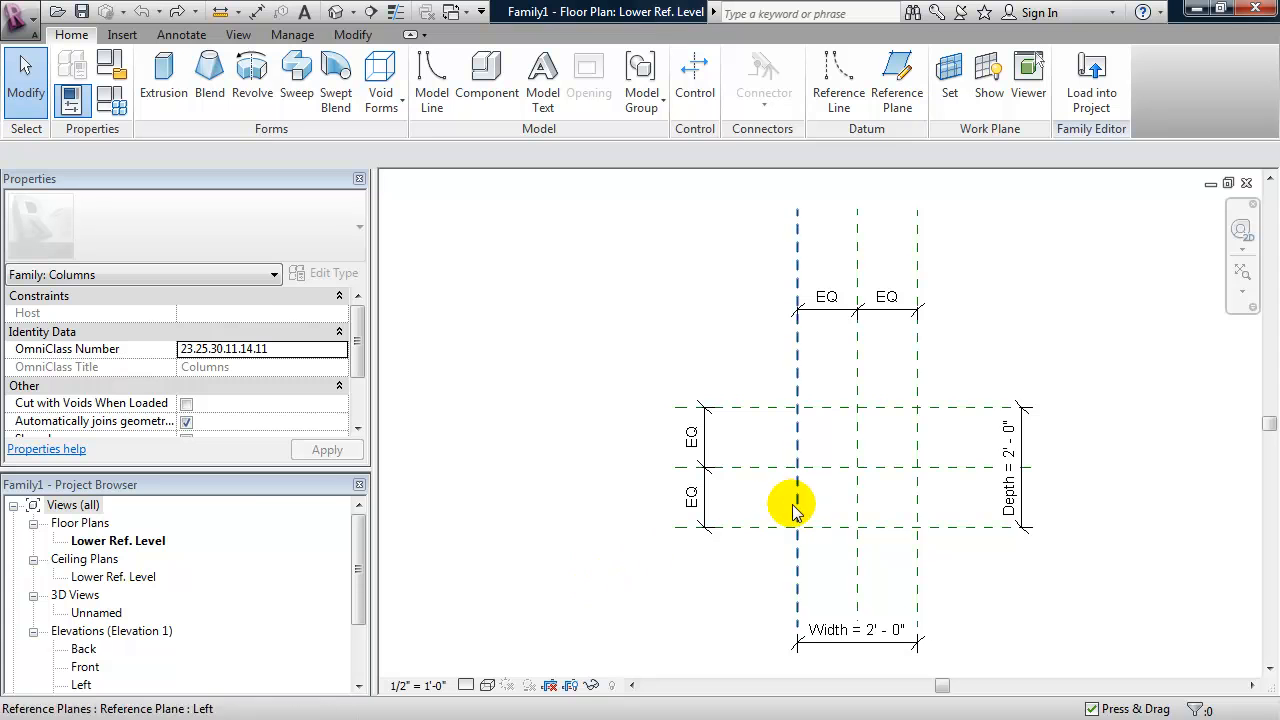
- Start an extrusion and sketch a 2' by 2' rectangle between the intersections of the outer reference planes
middle_drag(796, 503, 729, 493)
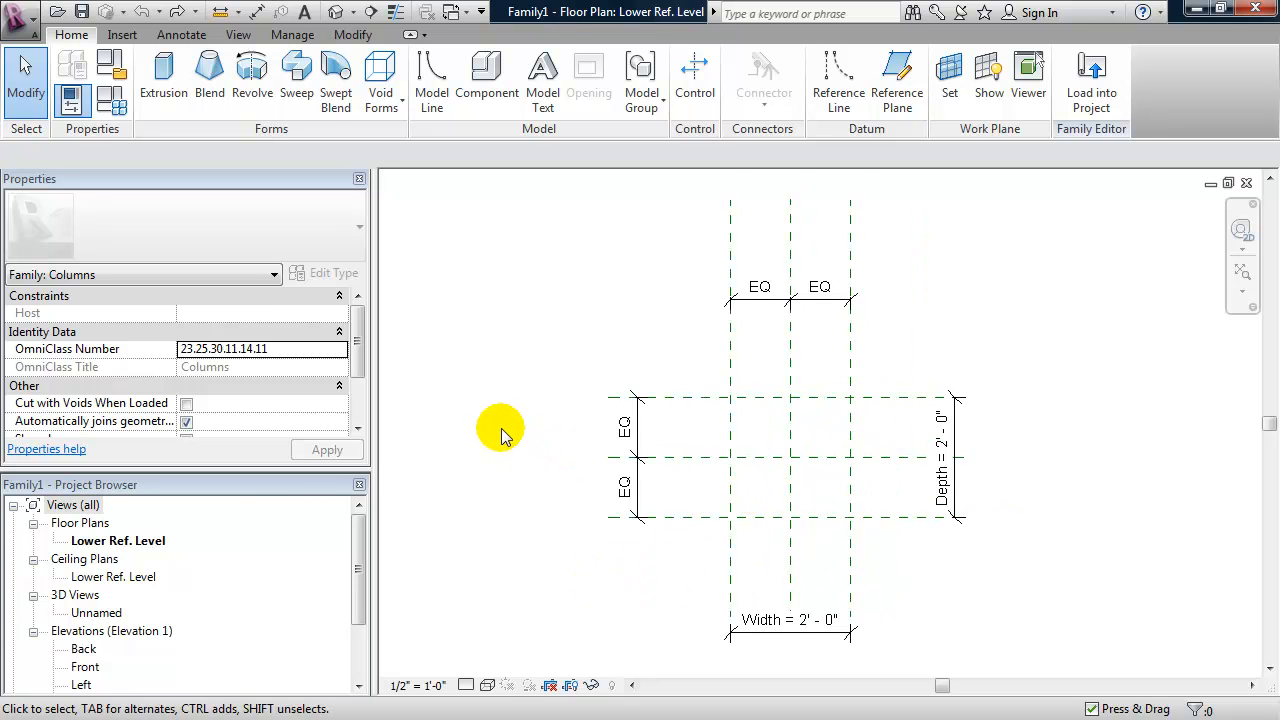
click(160, 82)
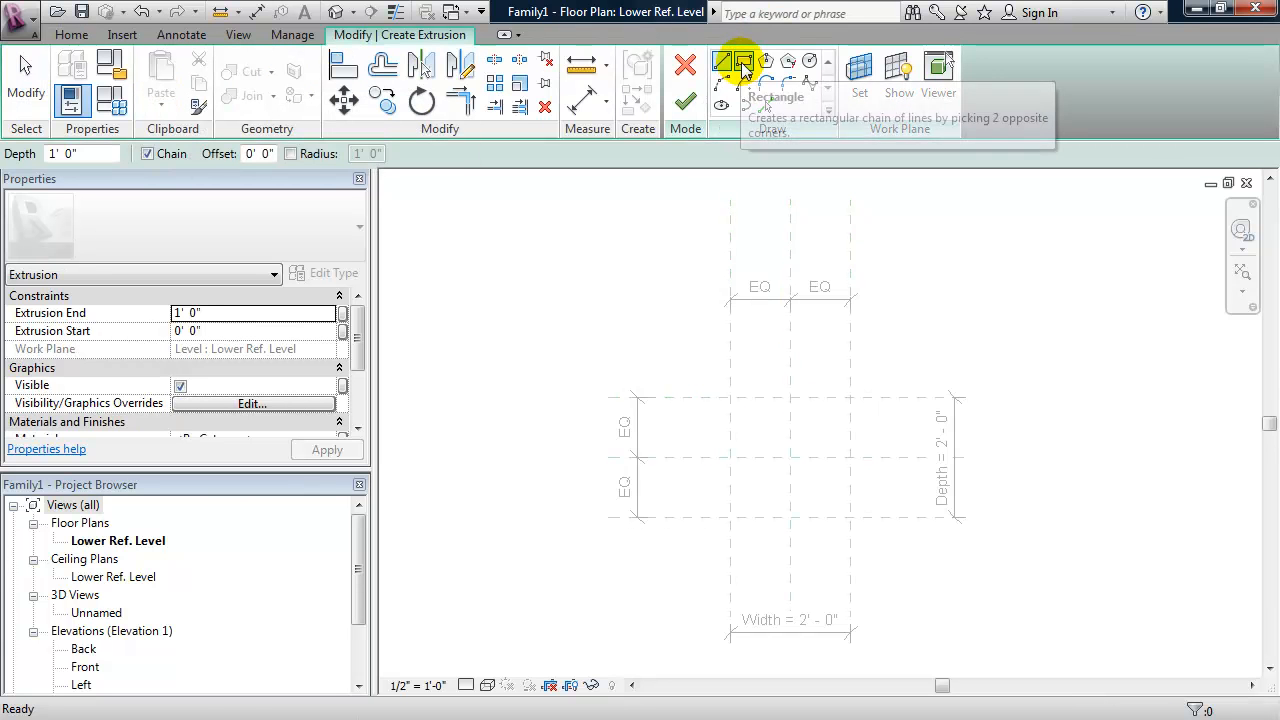
click(743, 63)
click(729, 517)
click(850, 397)
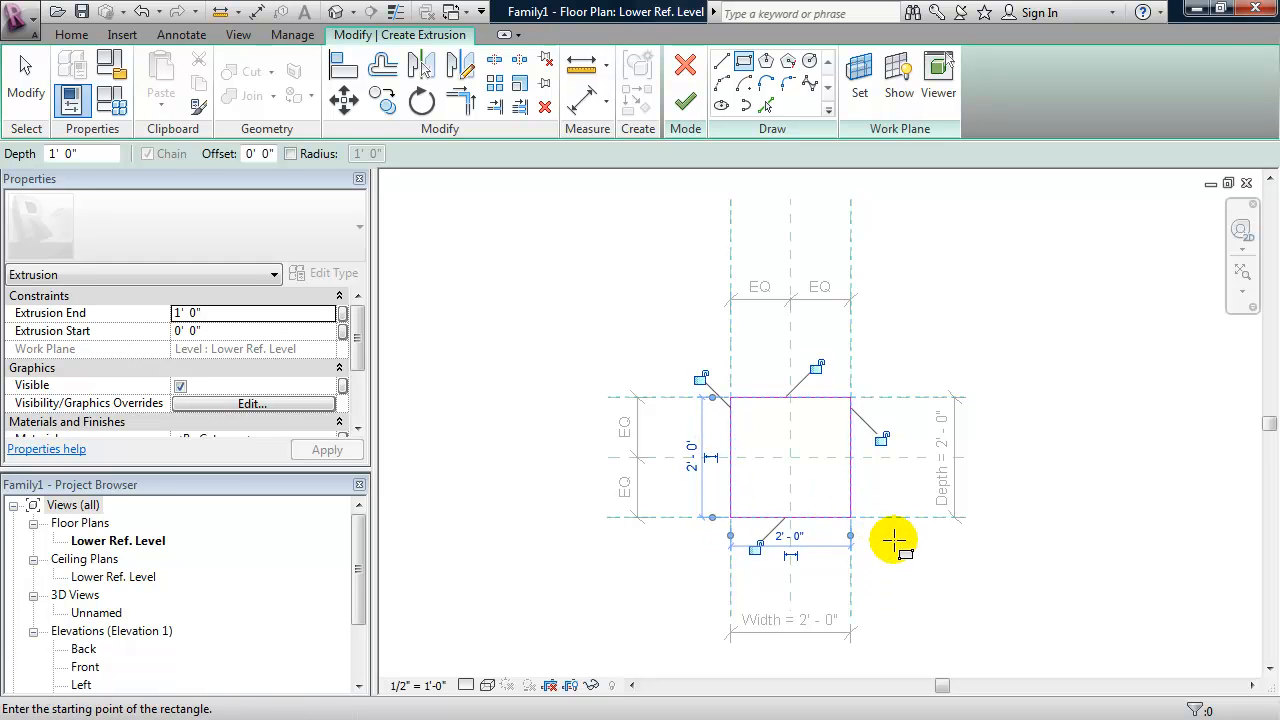
- Lock all four sides of the rectangle to their reference planes and finish the extrusion
click(883, 440)
click(816, 367)
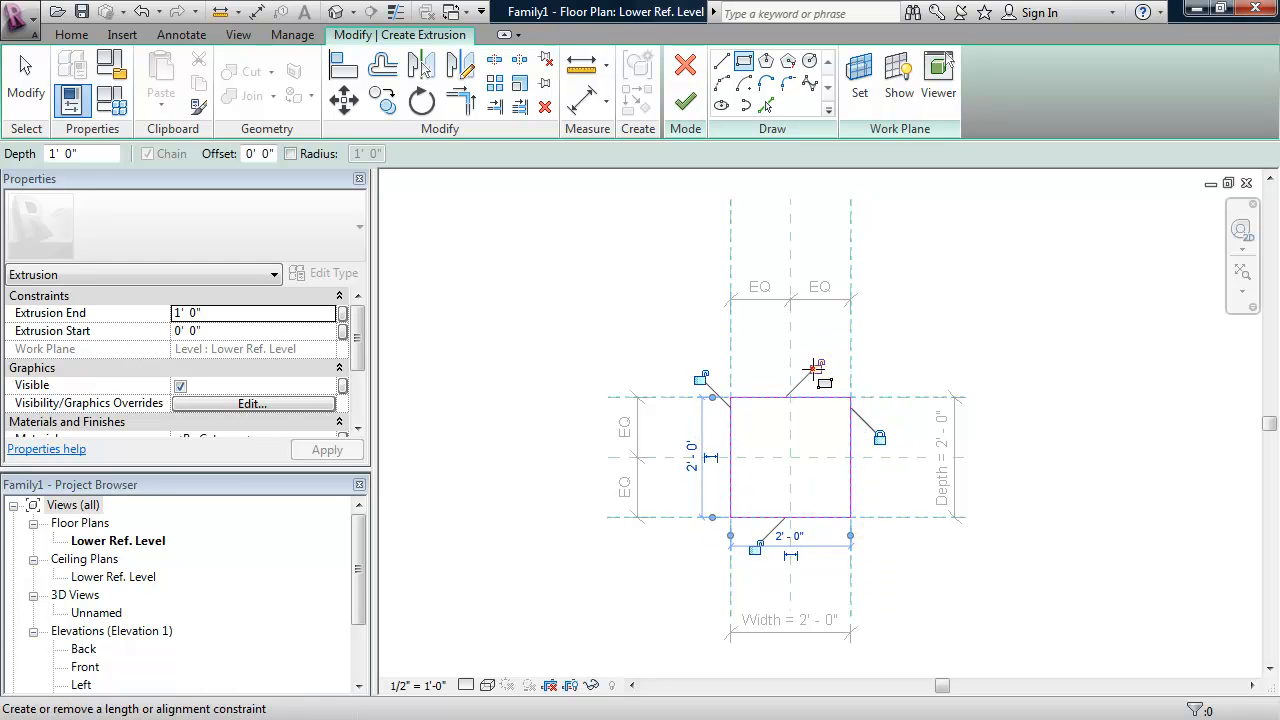
click(703, 379)
click(754, 548)
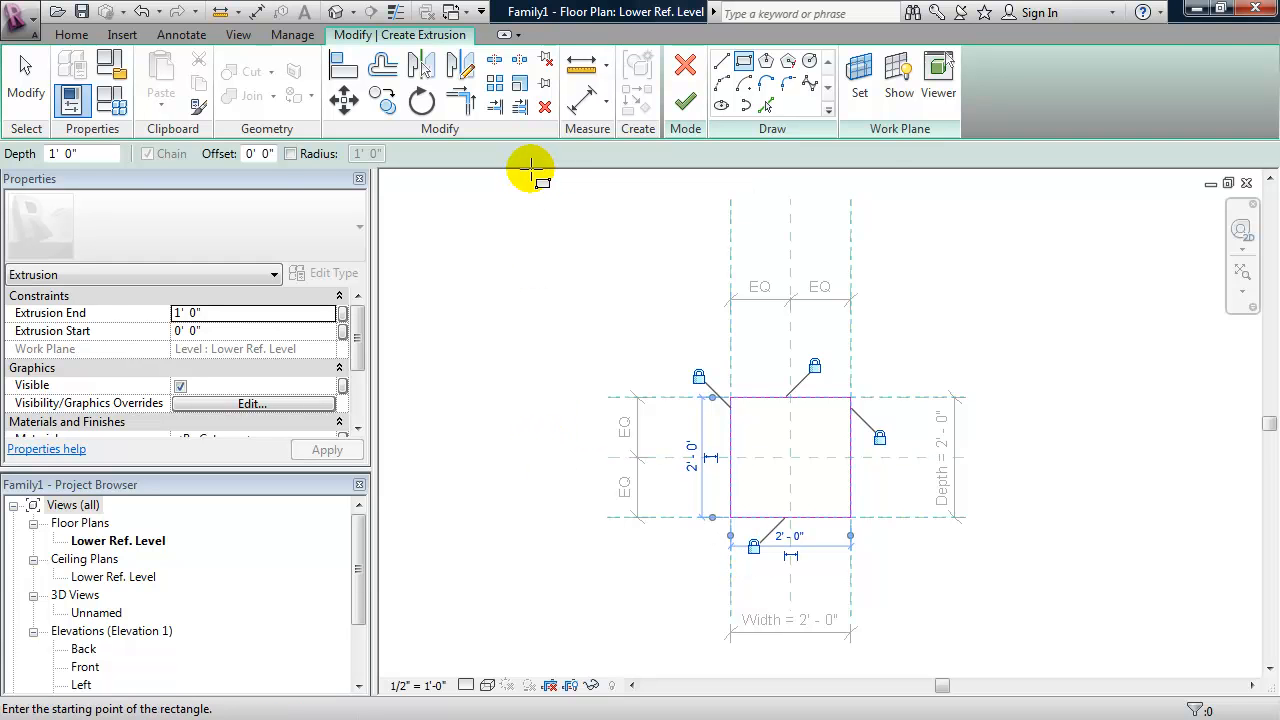
click(683, 104)
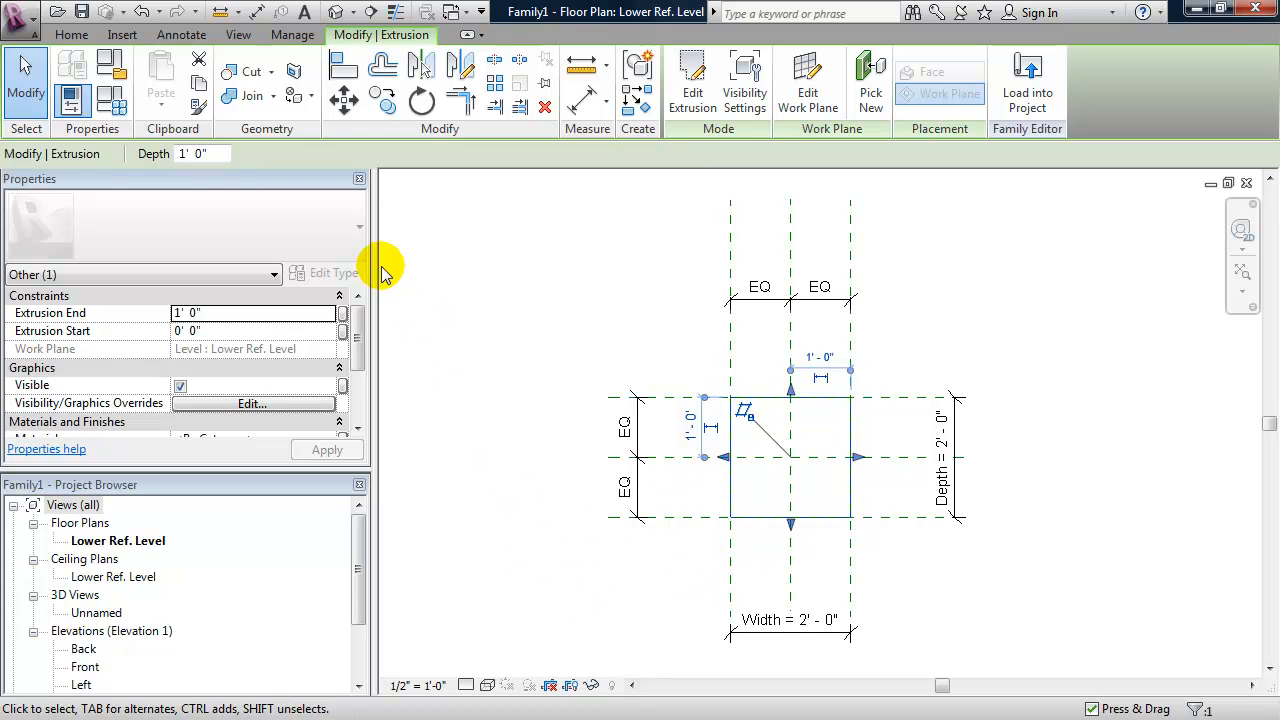
- Test the extrusion's constraints by applying a Depth and Width of 1' 0" to the family
click(111, 100)
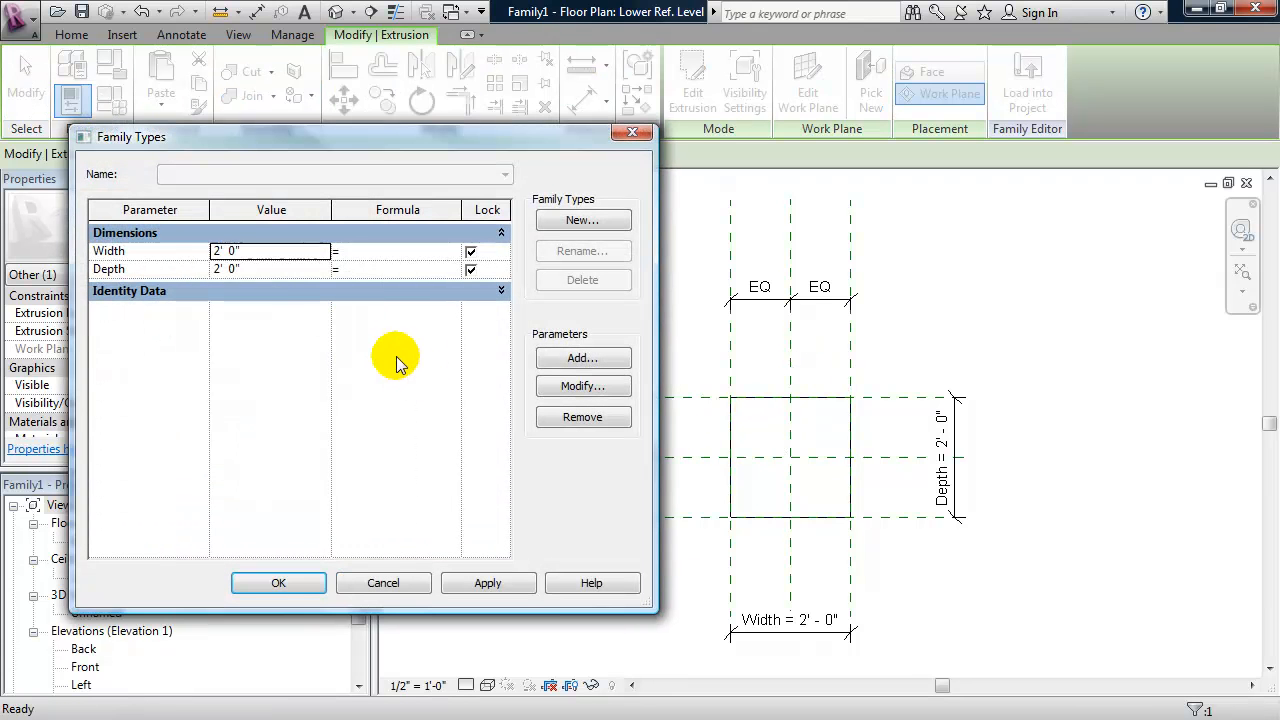
click(238, 265)
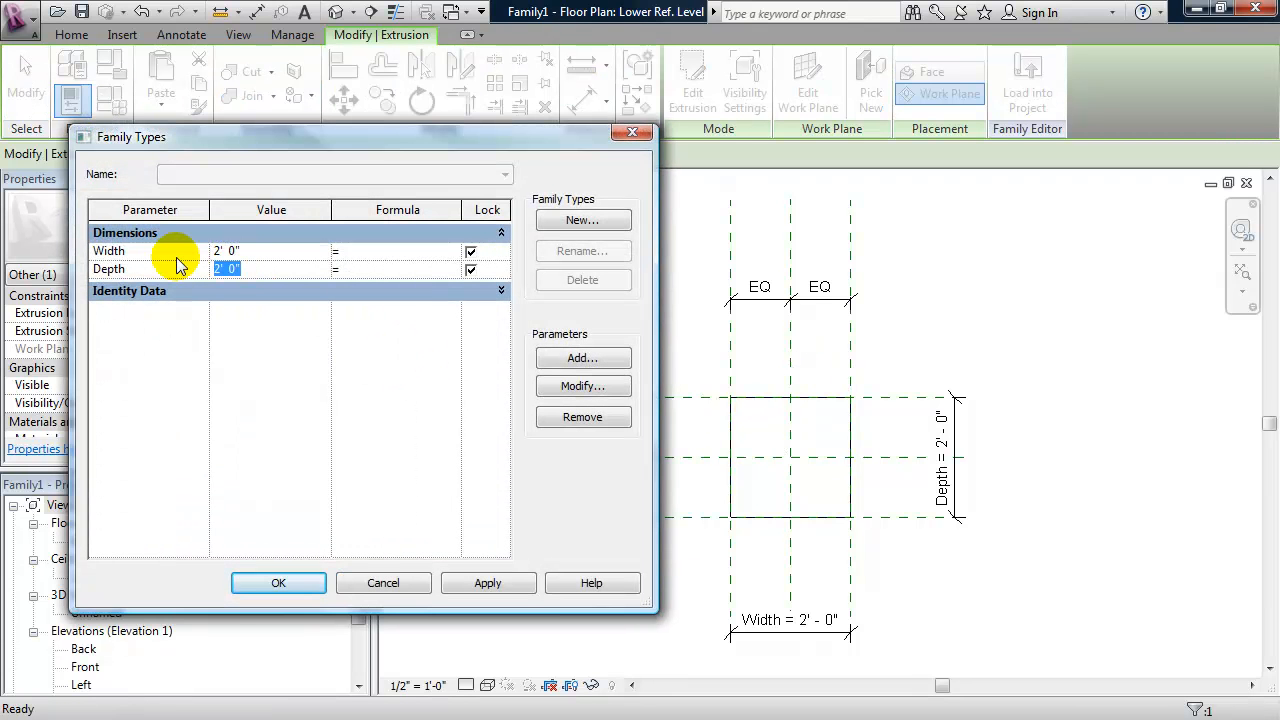
click(250, 247)
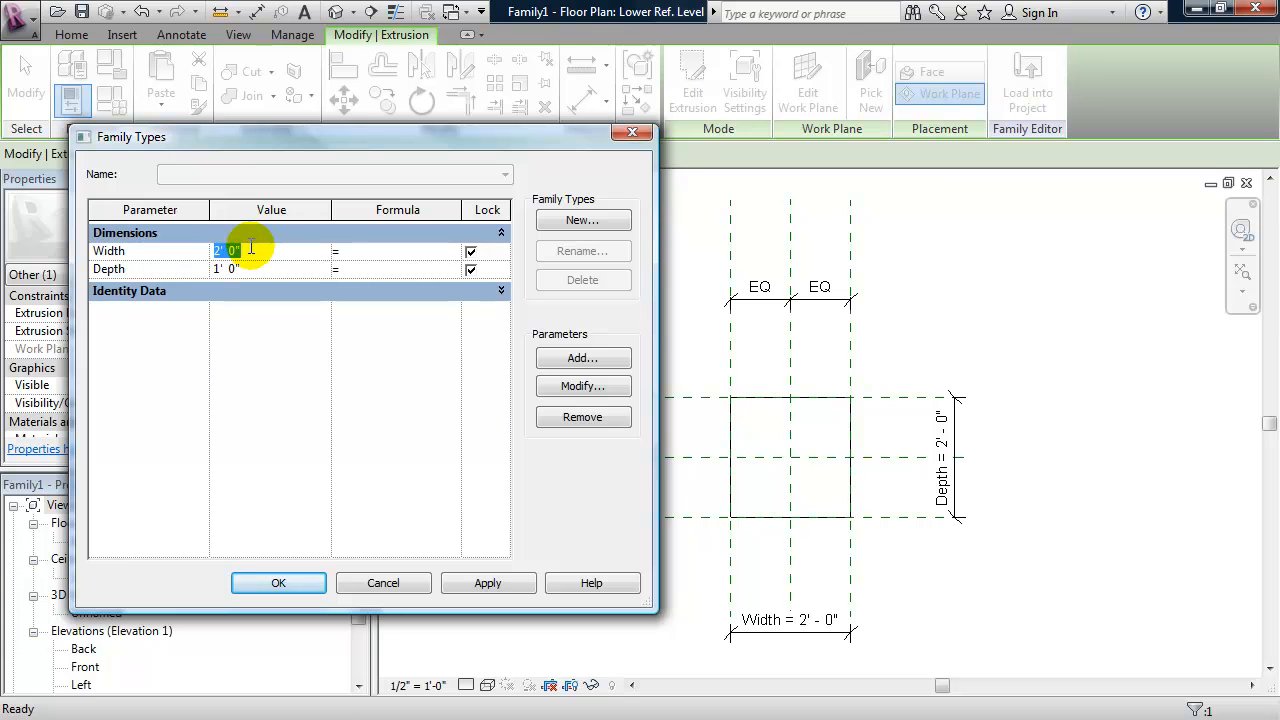
text(1)
click(497, 585)
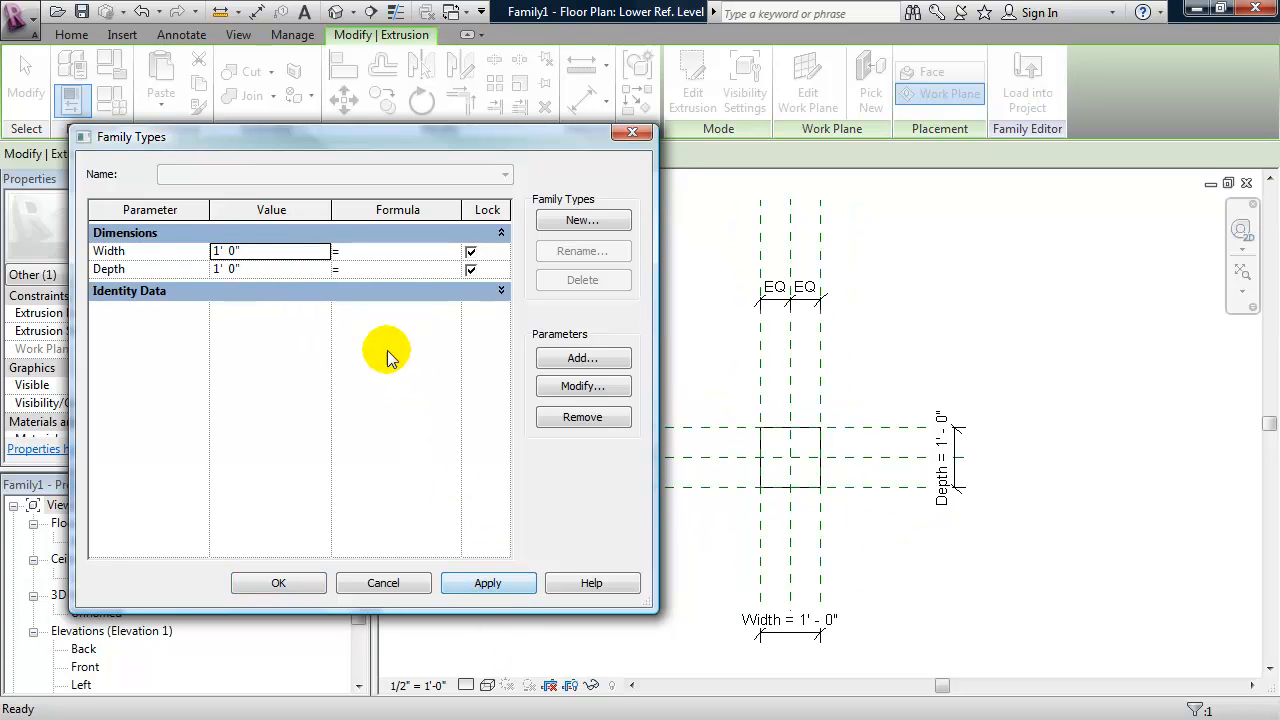
- Set the family's Depth and Width to 2' 0" and apply the values
click(243, 268)
drag(245, 269, 187, 266)
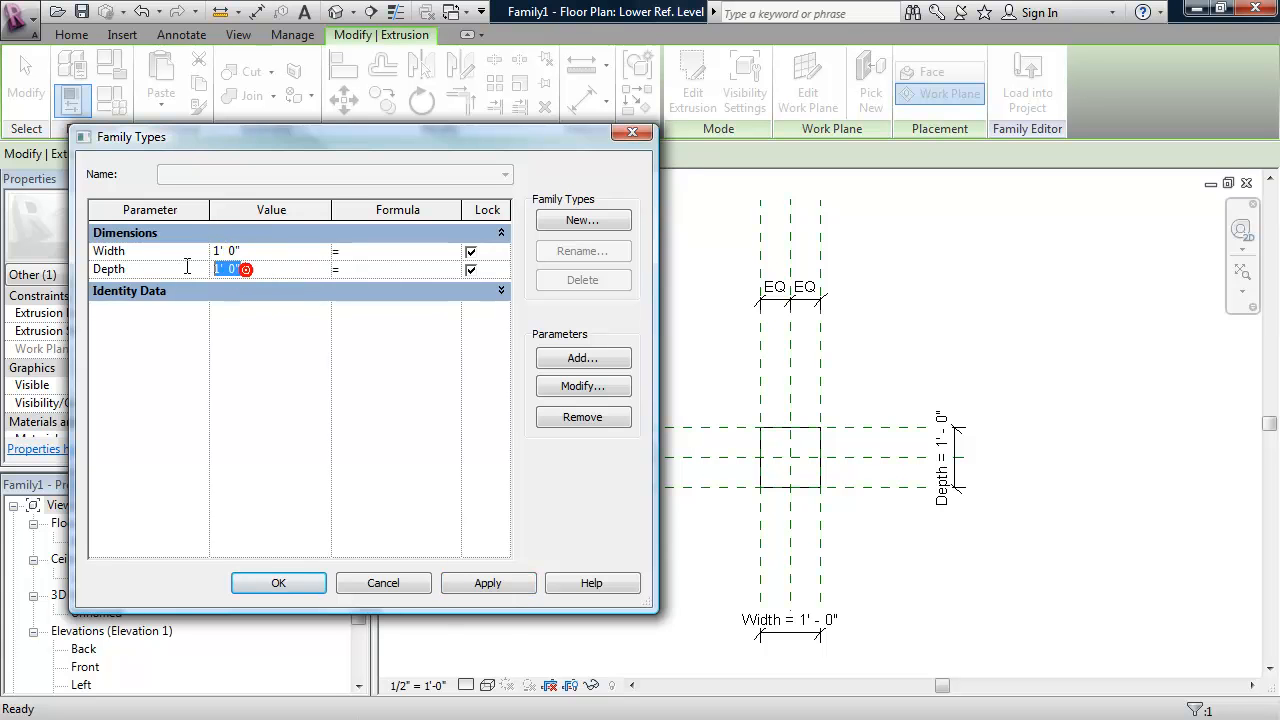
text(2')
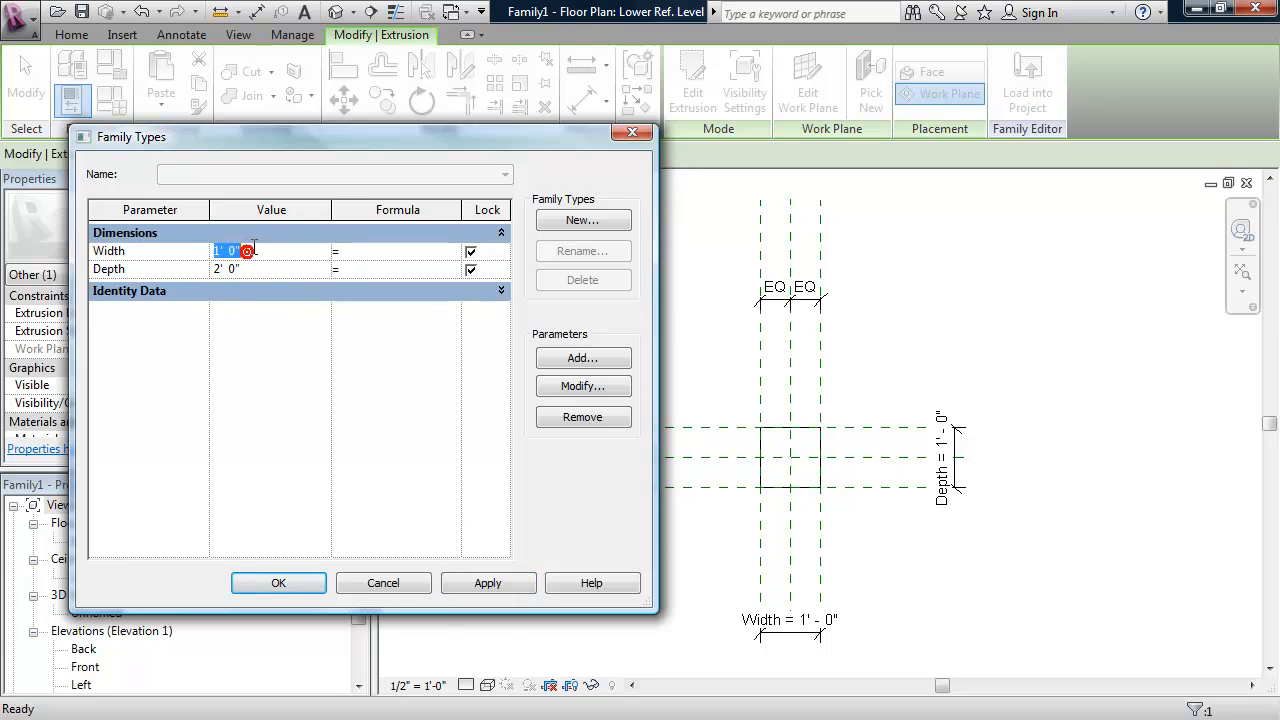
click(254, 249)
text(2)
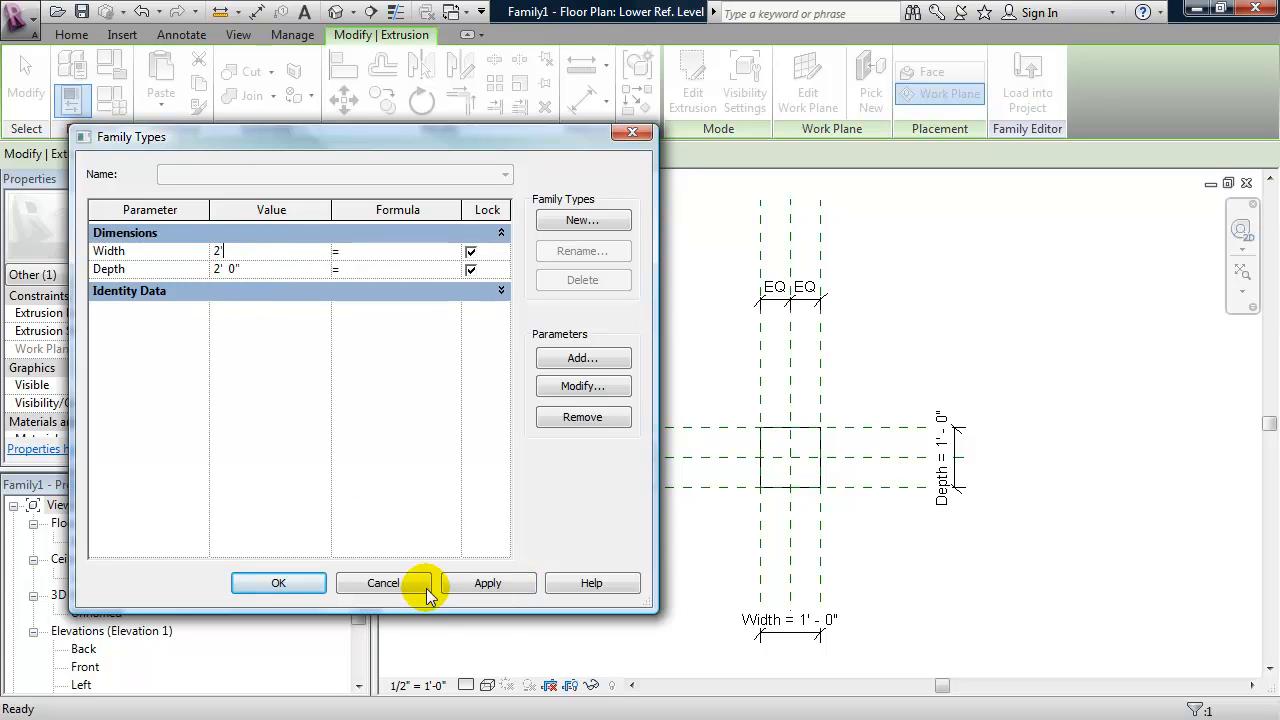
click(486, 583)
click(281, 582)
click(971, 591)
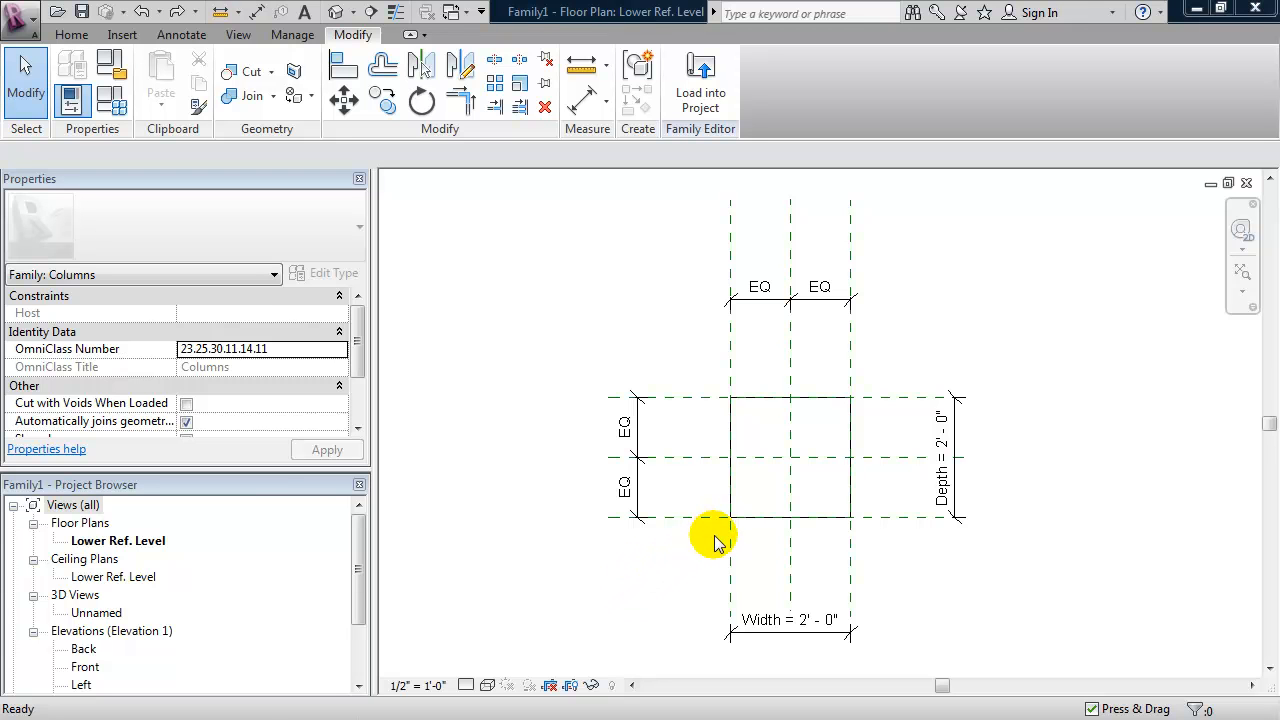
- Copy the Left and Right reference planes inward, each about a third of the way to the centre plane
scroll(715, 540, up, 2)
scroll(715, 540, up, 2)
middle_drag(720, 531, 737, 569)
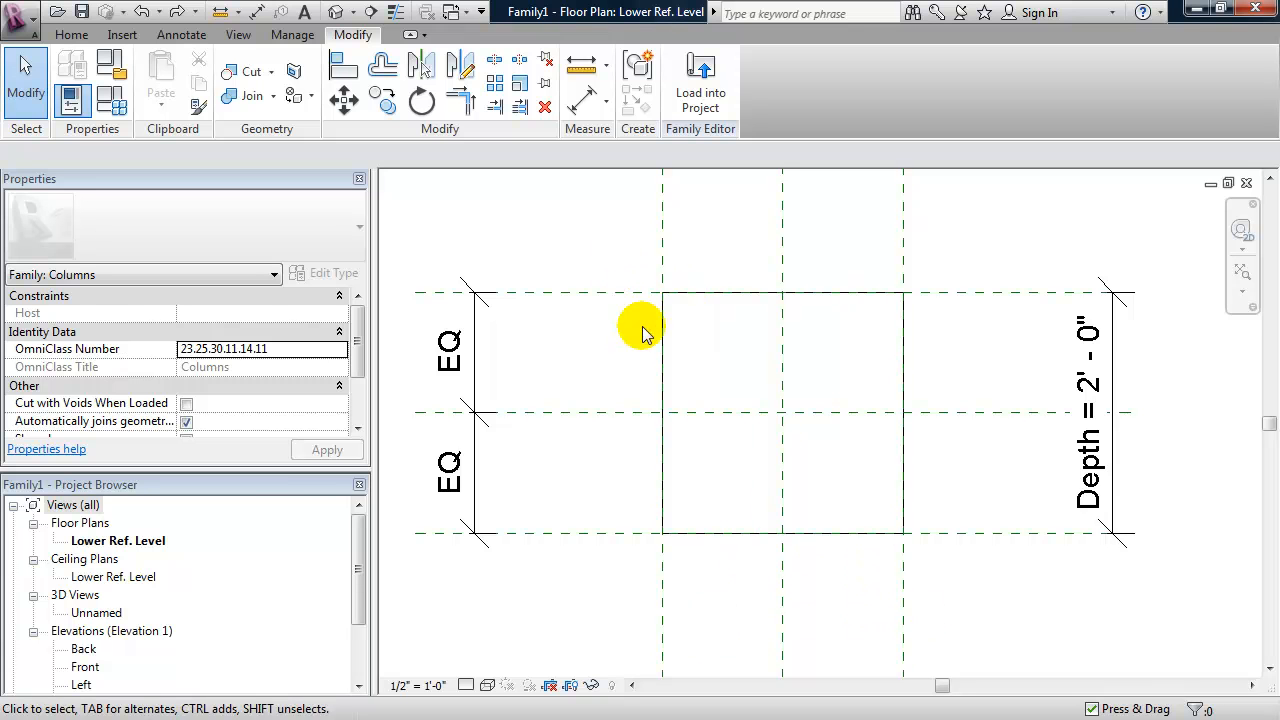
click(661, 570)
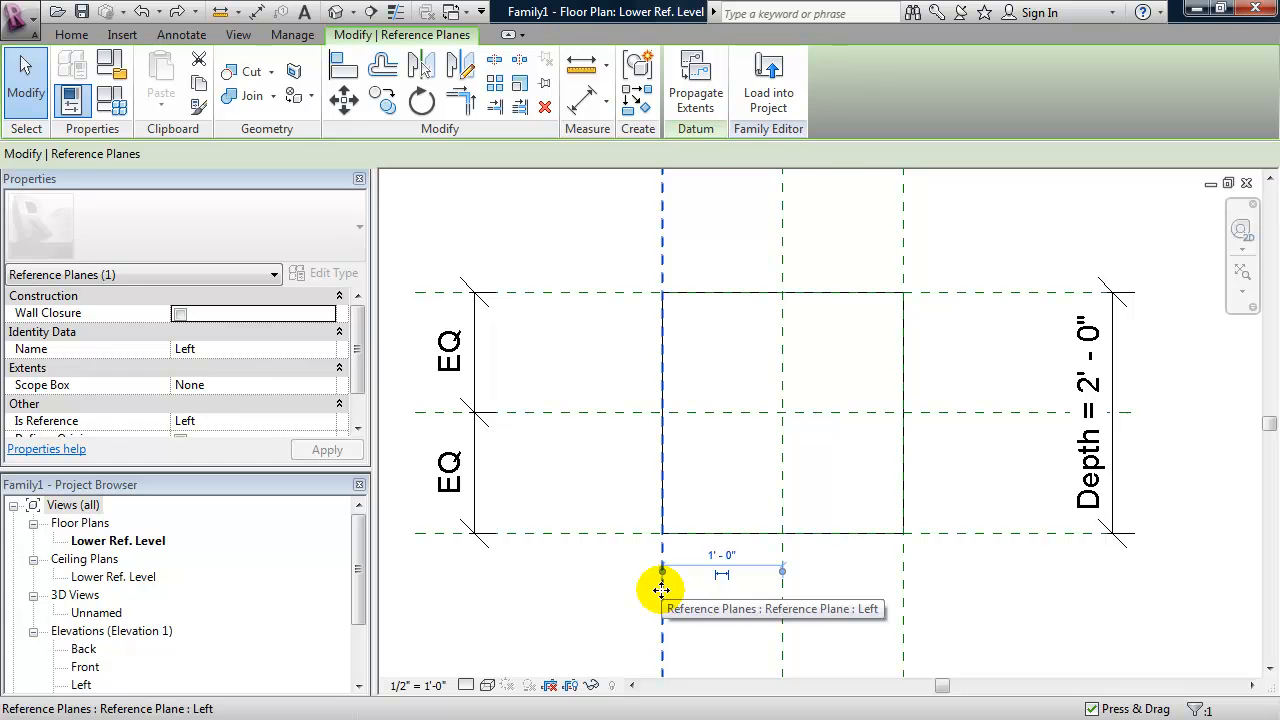
drag(661, 590, 698, 591)
click(903, 596)
drag(903, 596, 868, 596)
- Copy the Front and Back reference planes about 4" inward, inside the column outline
click(955, 533)
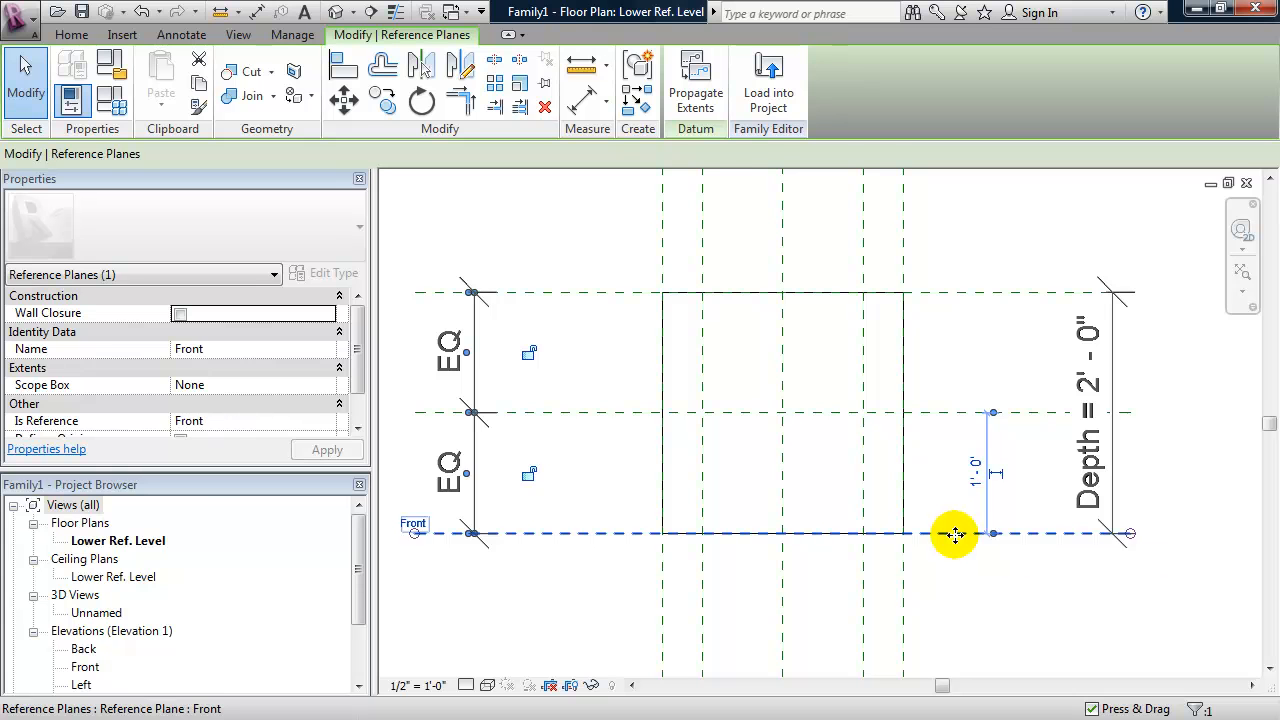
drag(955, 533, 952, 497)
click(952, 293)
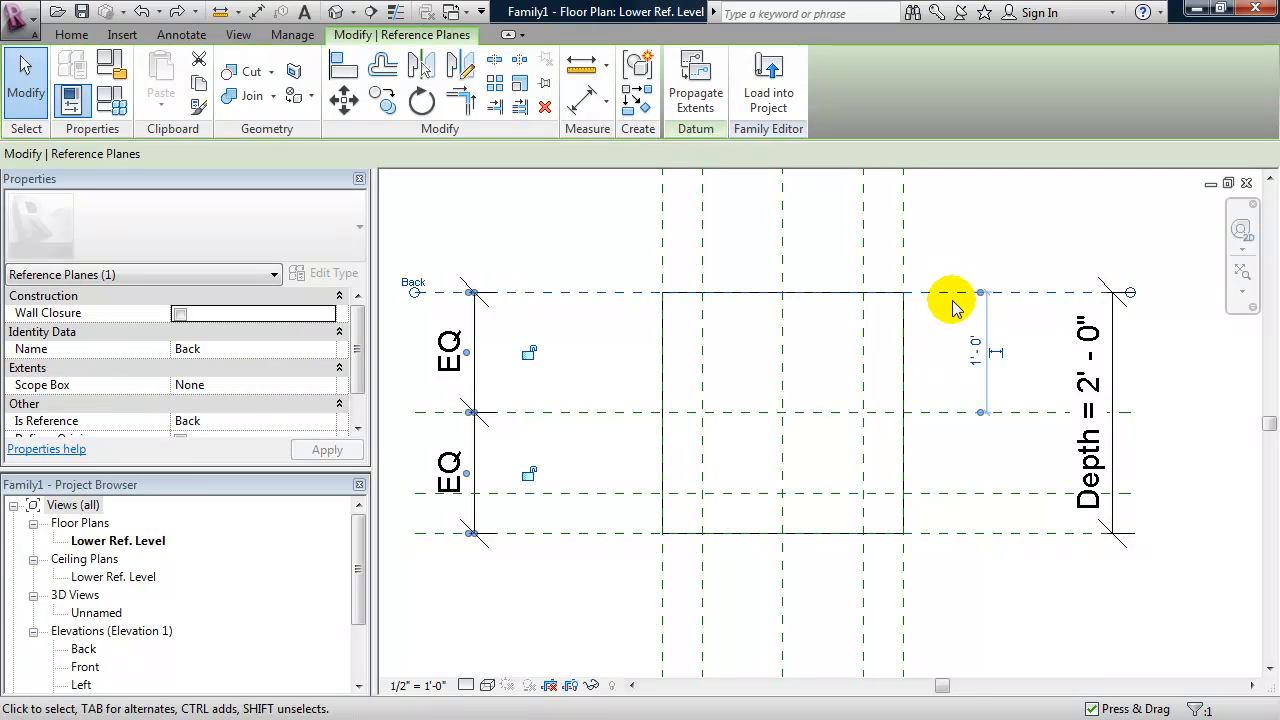
ctrl+drag(951, 294, 950, 333)
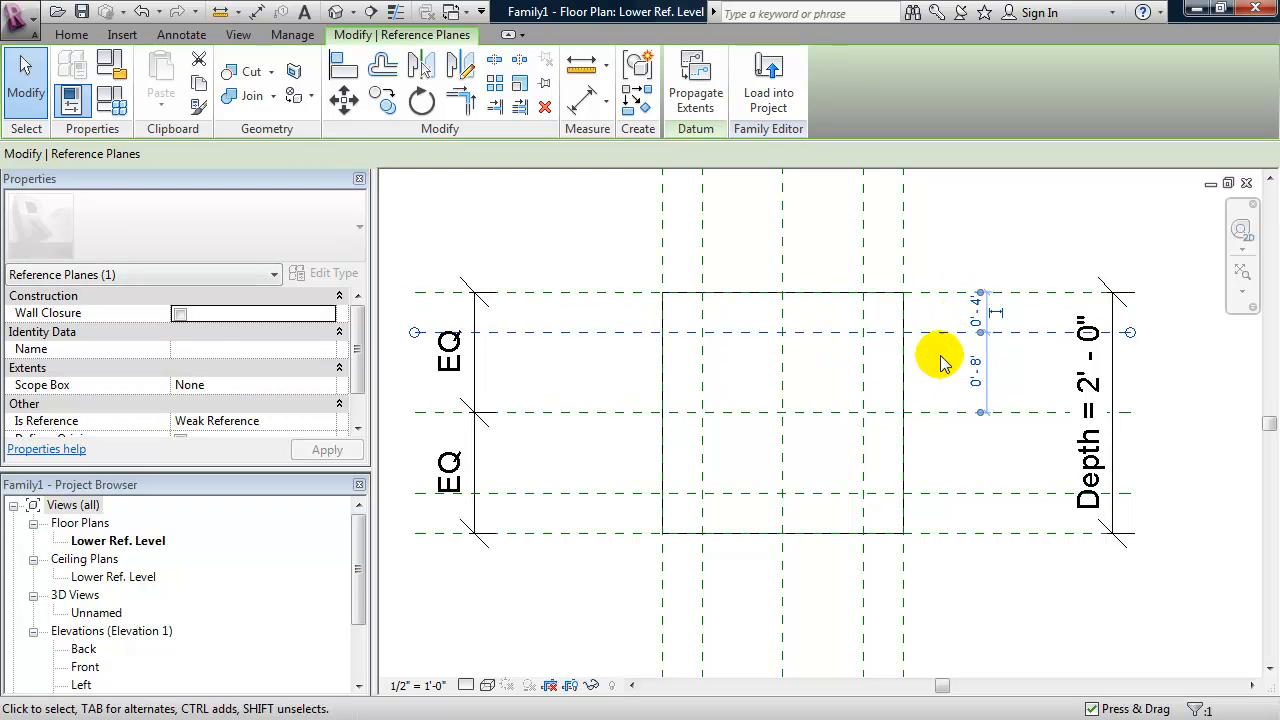
click(735, 443)
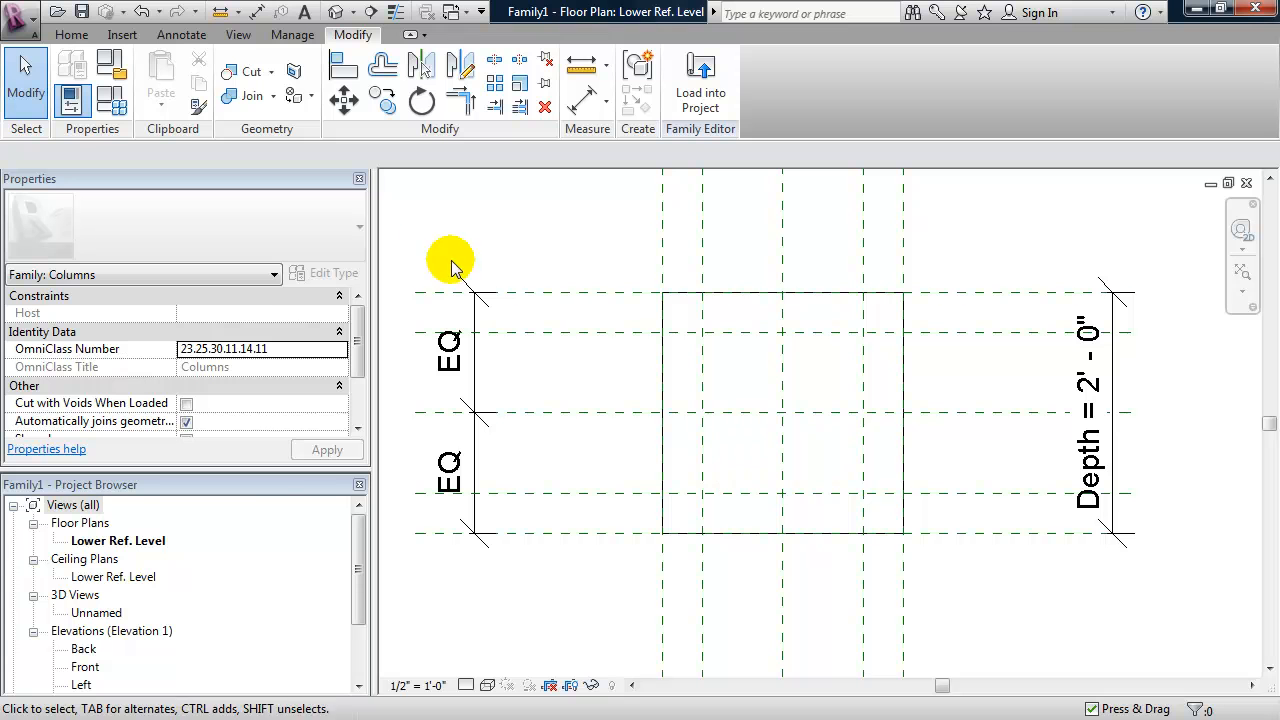
- Start an extrusion and sketch a rectangle between opposite corners where the four inner reference planes intersect
click(72, 34)
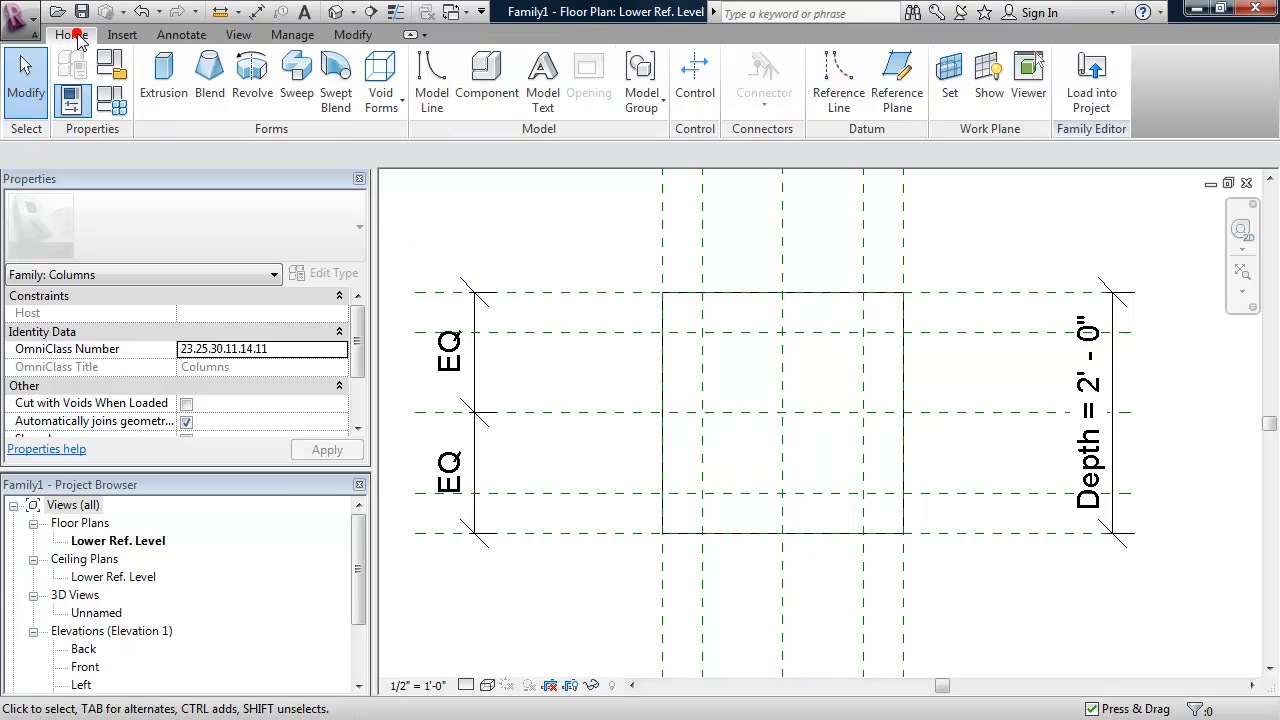
click(163, 78)
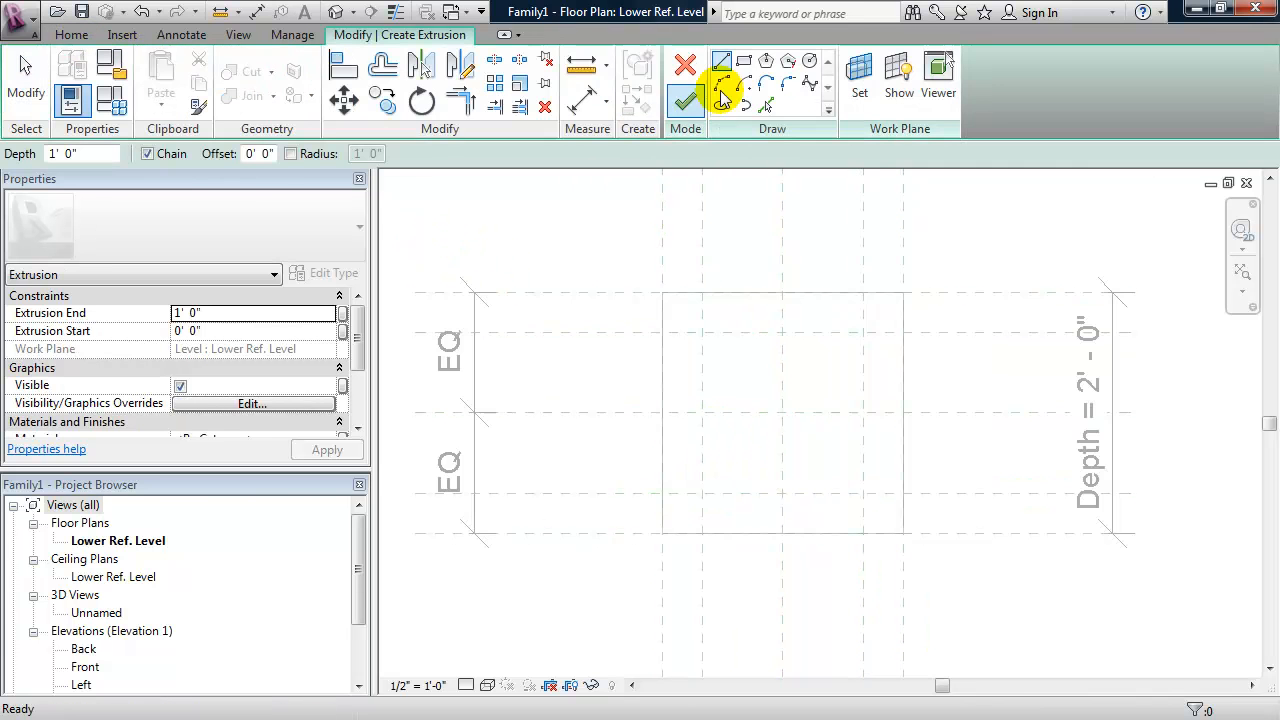
click(743, 63)
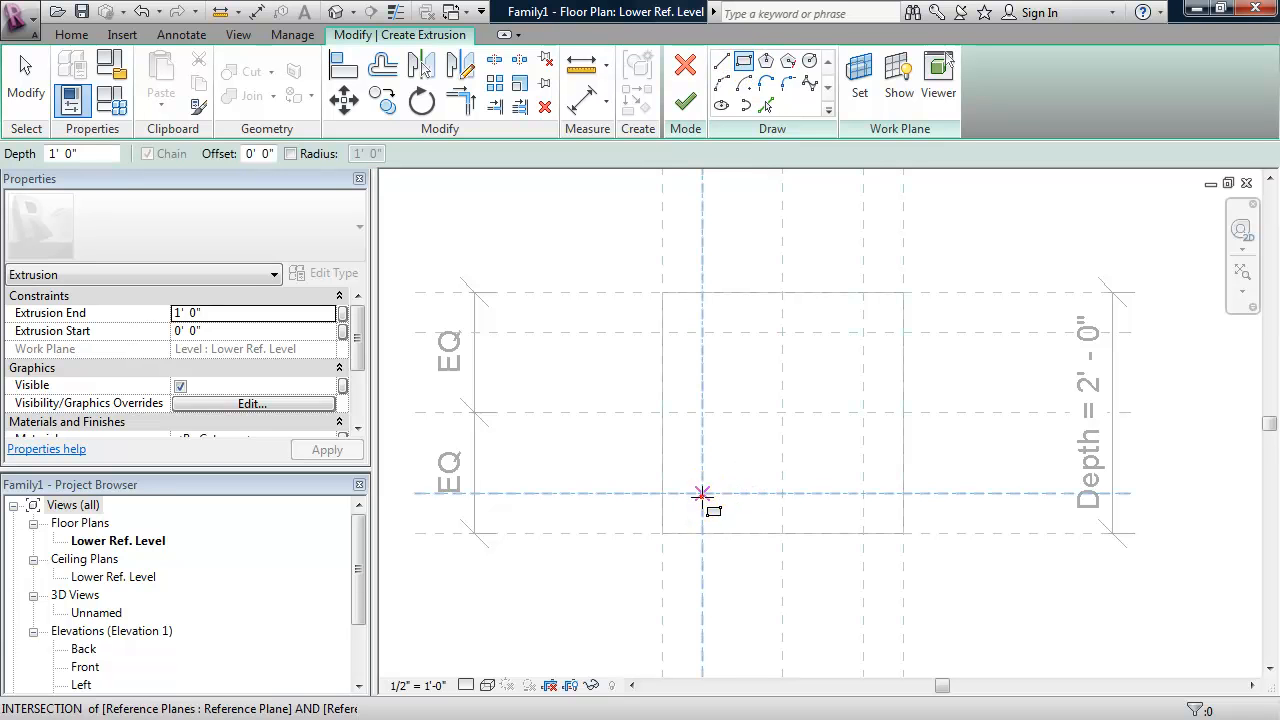
click(702, 493)
click(863, 332)
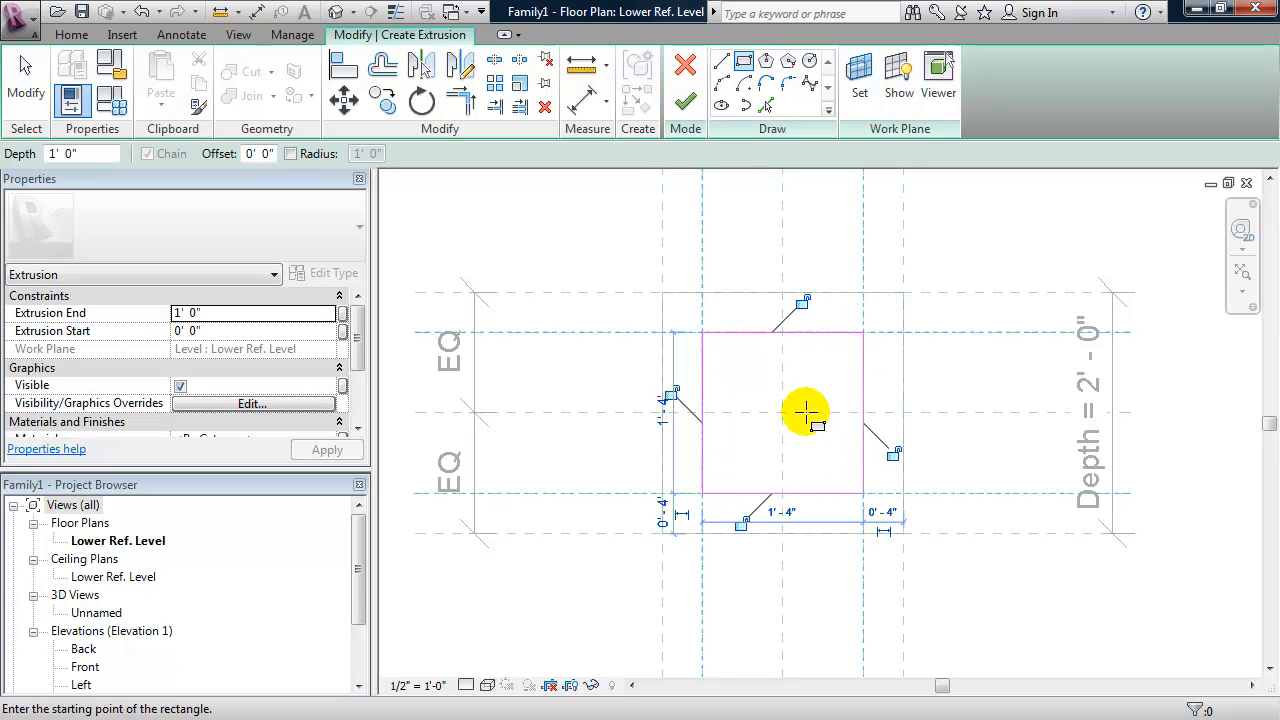
- Lock all four sides of the inner rectangle to their reference planes and finish the extrusion
click(802, 302)
click(671, 400)
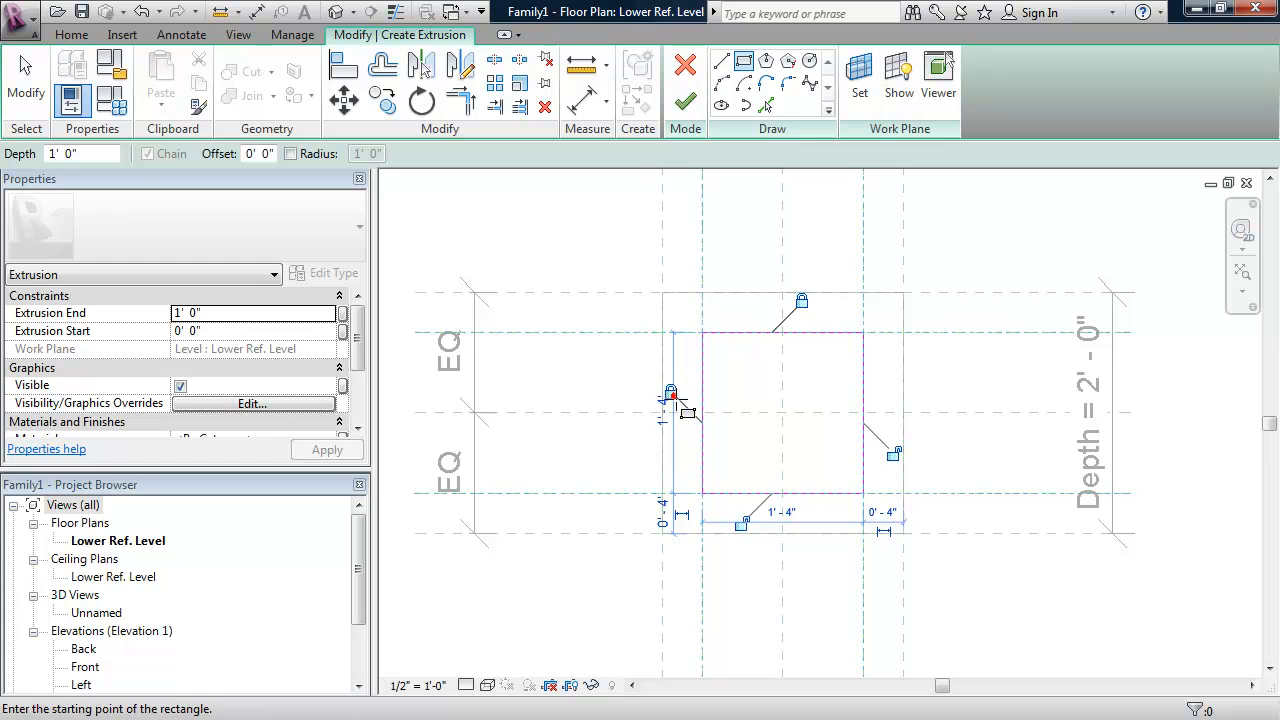
click(741, 522)
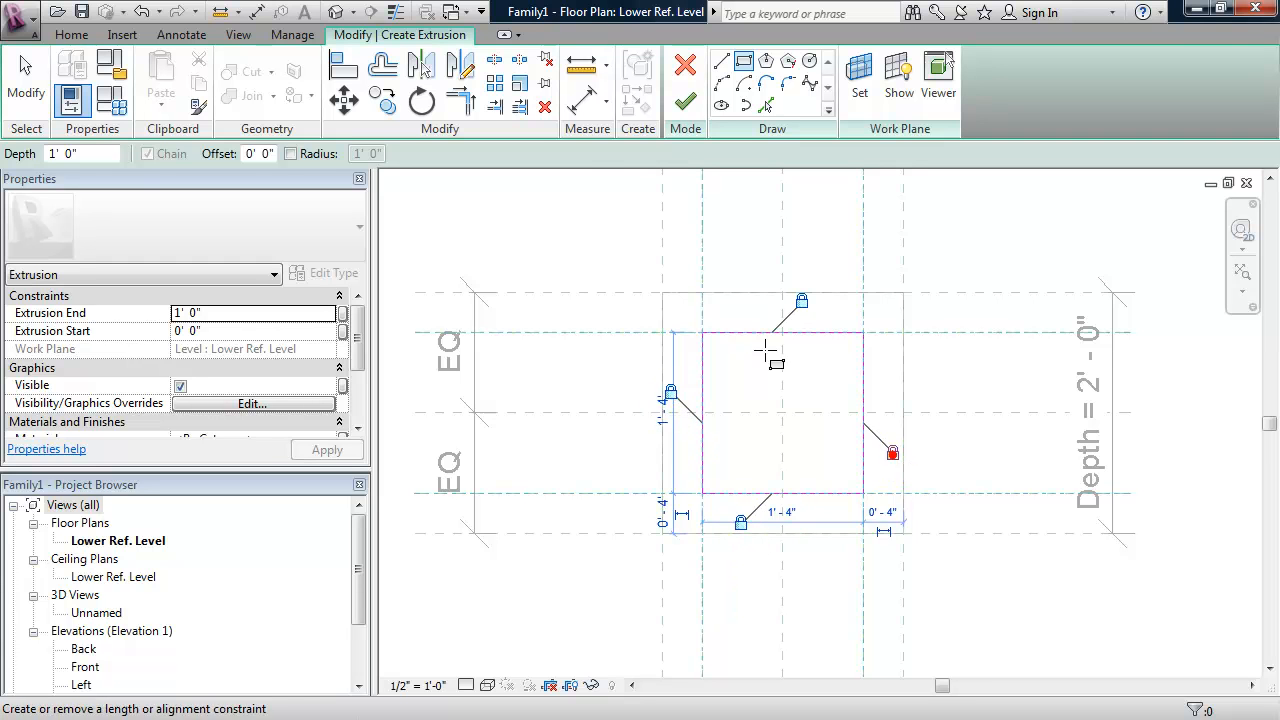
click(893, 453)
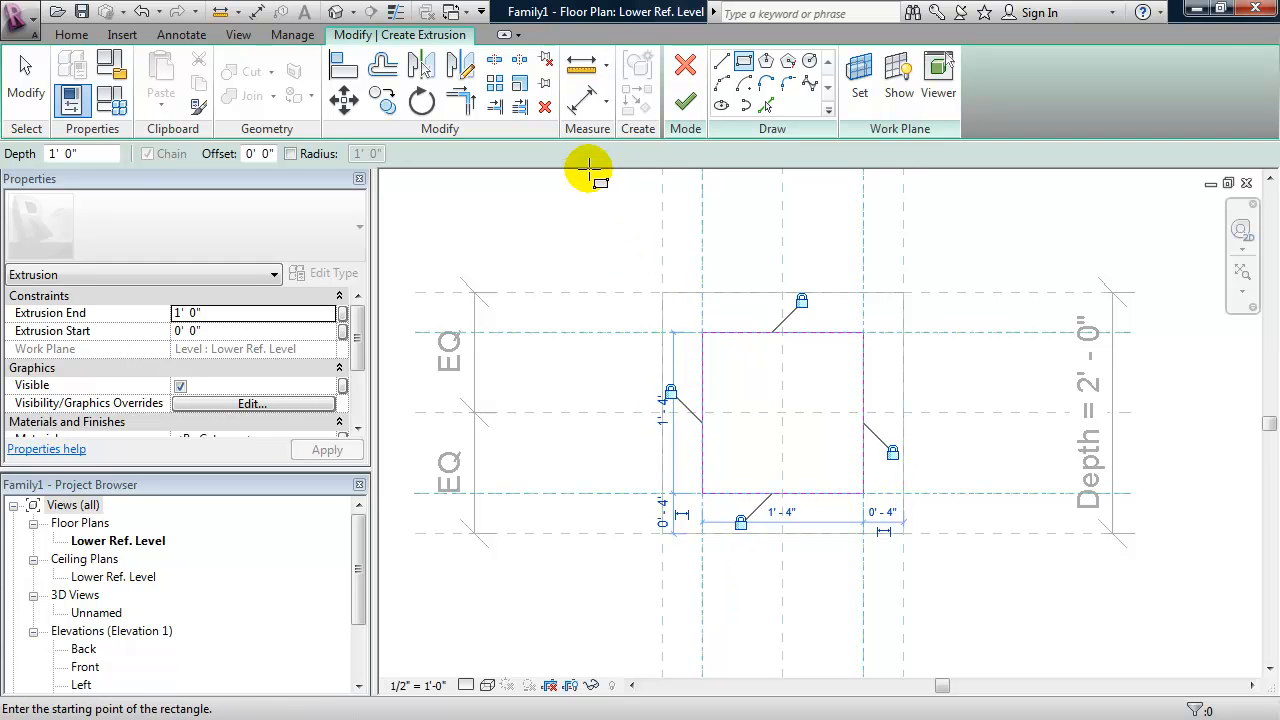
click(685, 100)
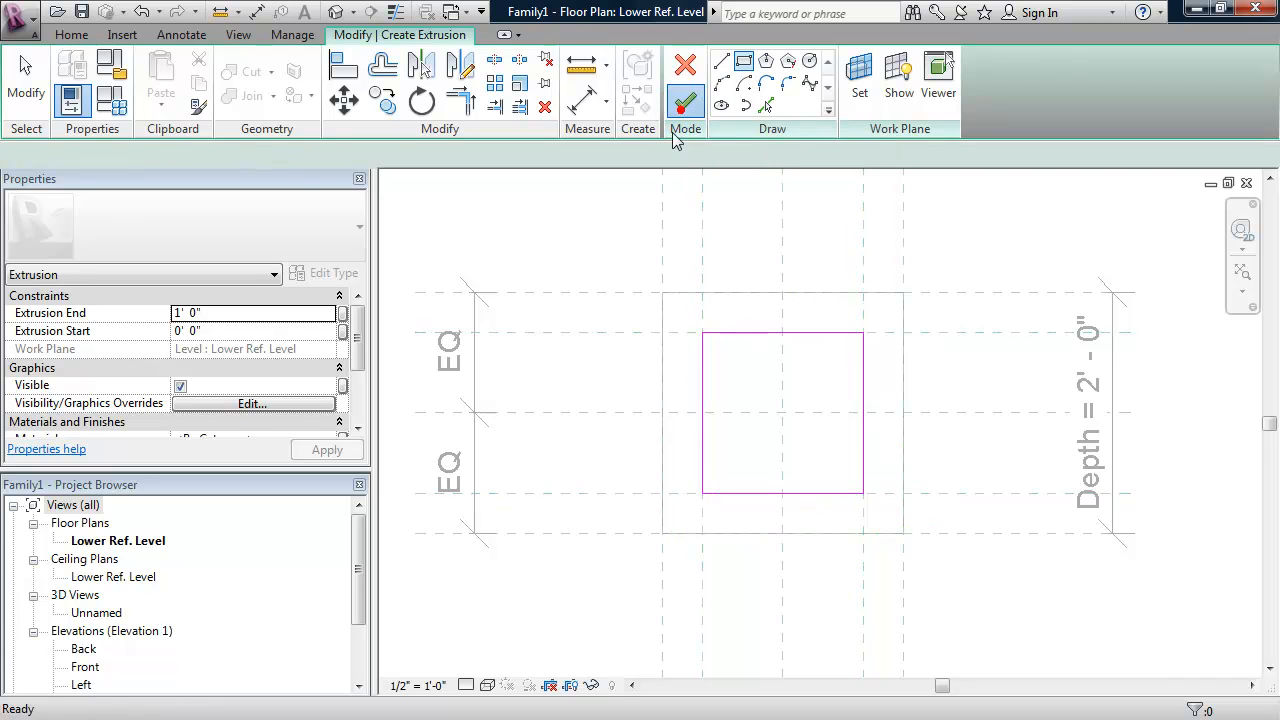
click(609, 243)
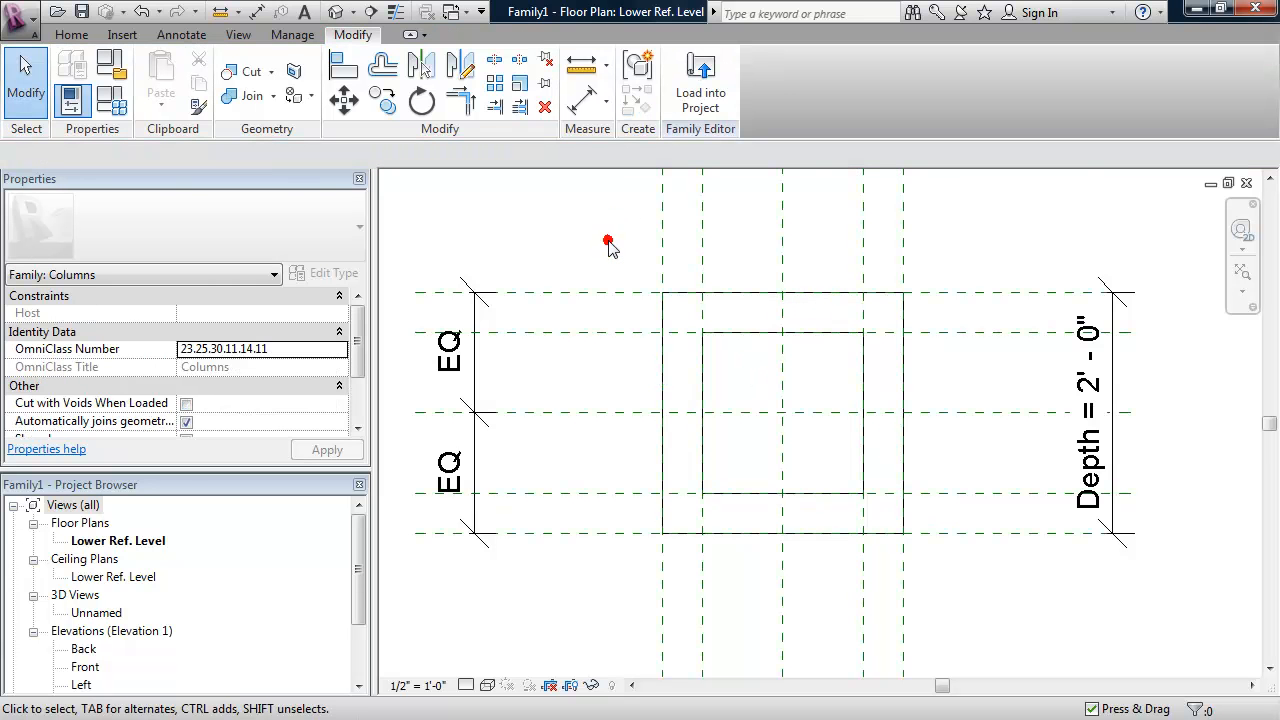
- Place an aligned dimension between the two inner vertical reference planes, between the column outline and the Width dimension
middle_drag(621, 377, 646, 346)
scroll(638, 357, down, 2)
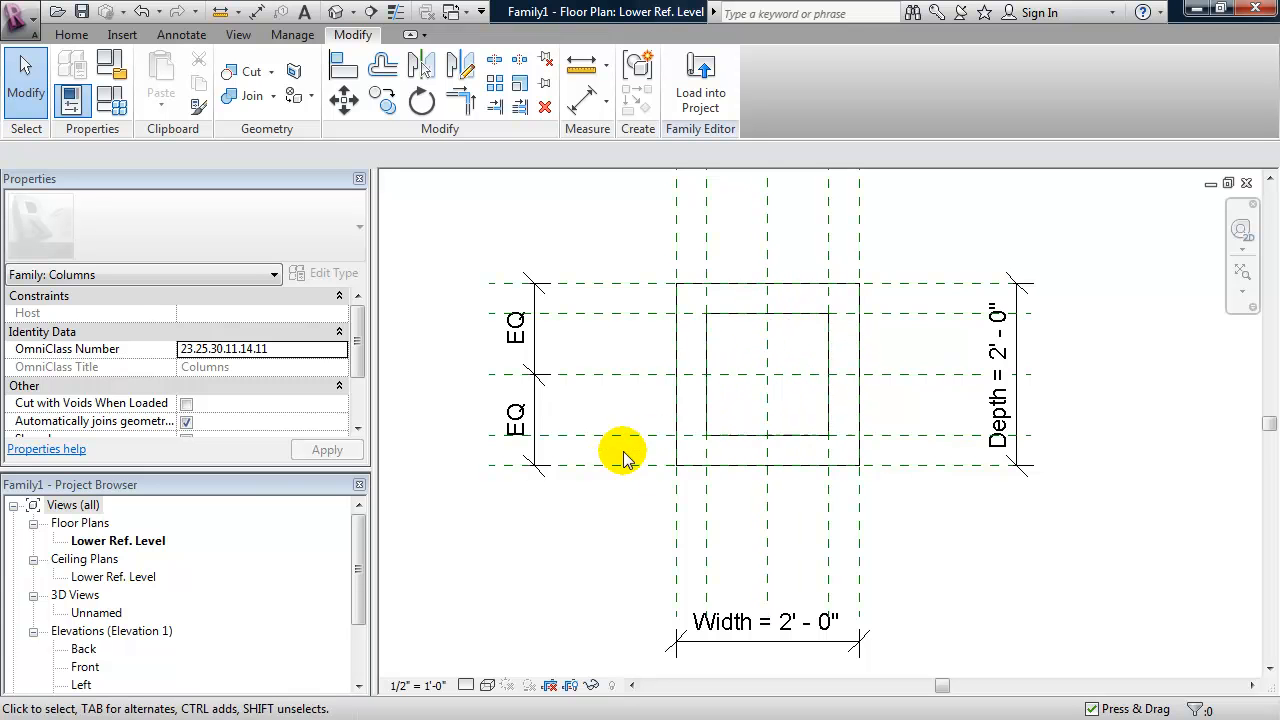
key(d)
key(i)
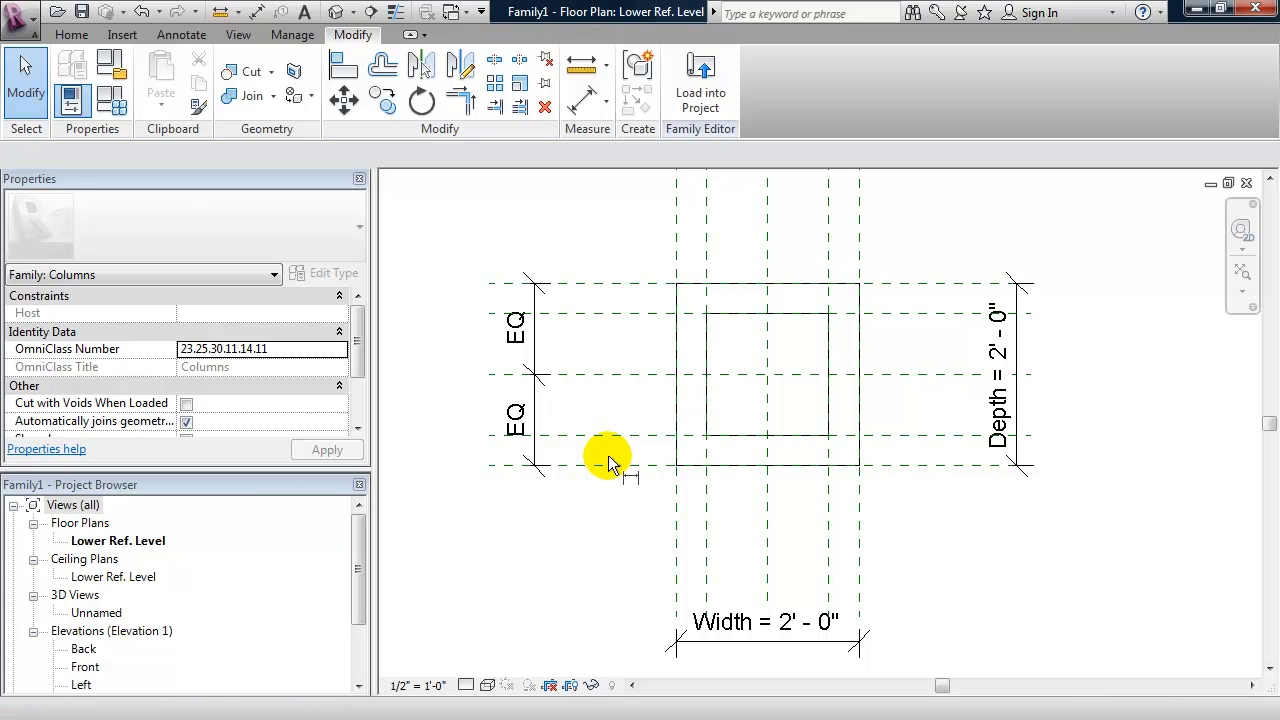
click(707, 530)
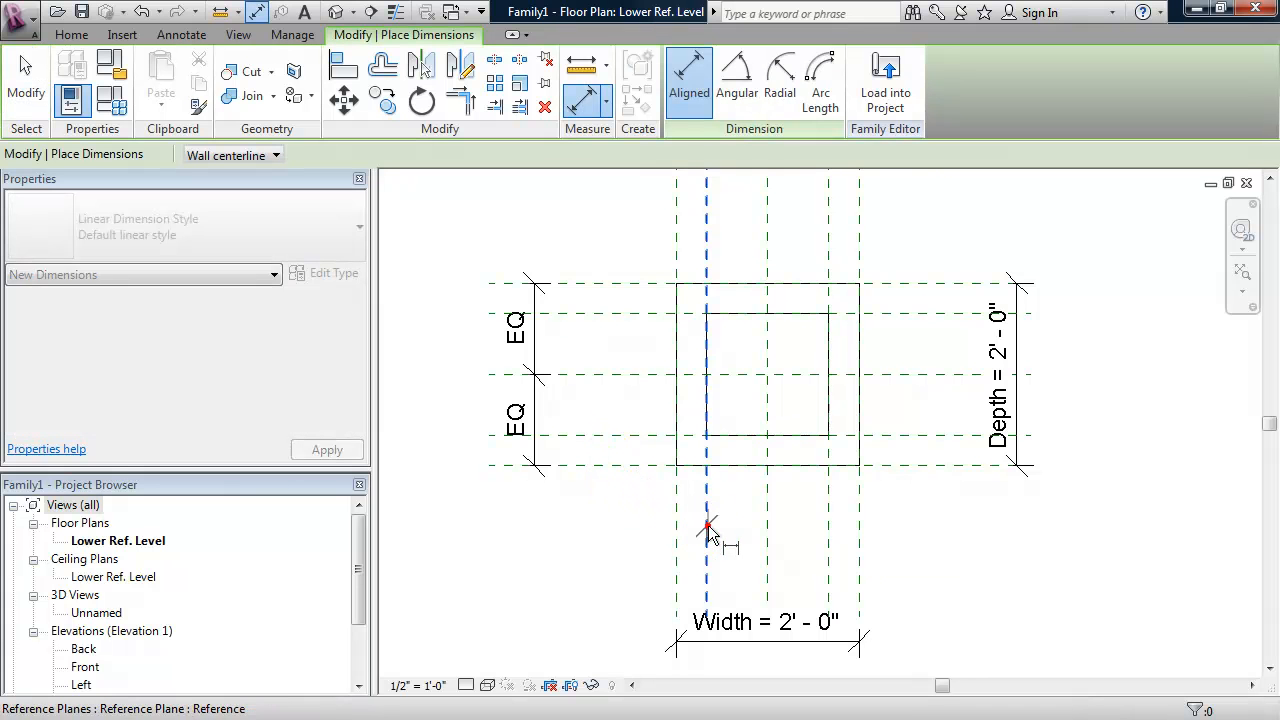
click(827, 530)
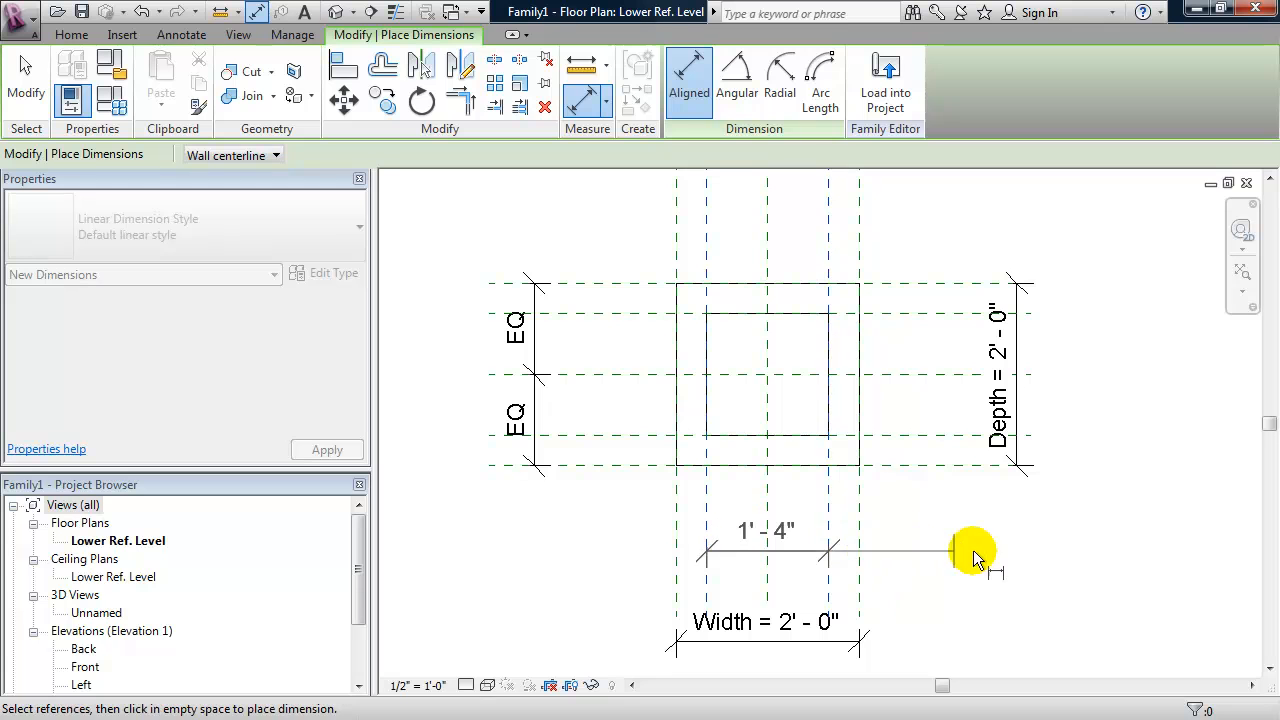
click(987, 534)
key(Escape)
key(Escape)
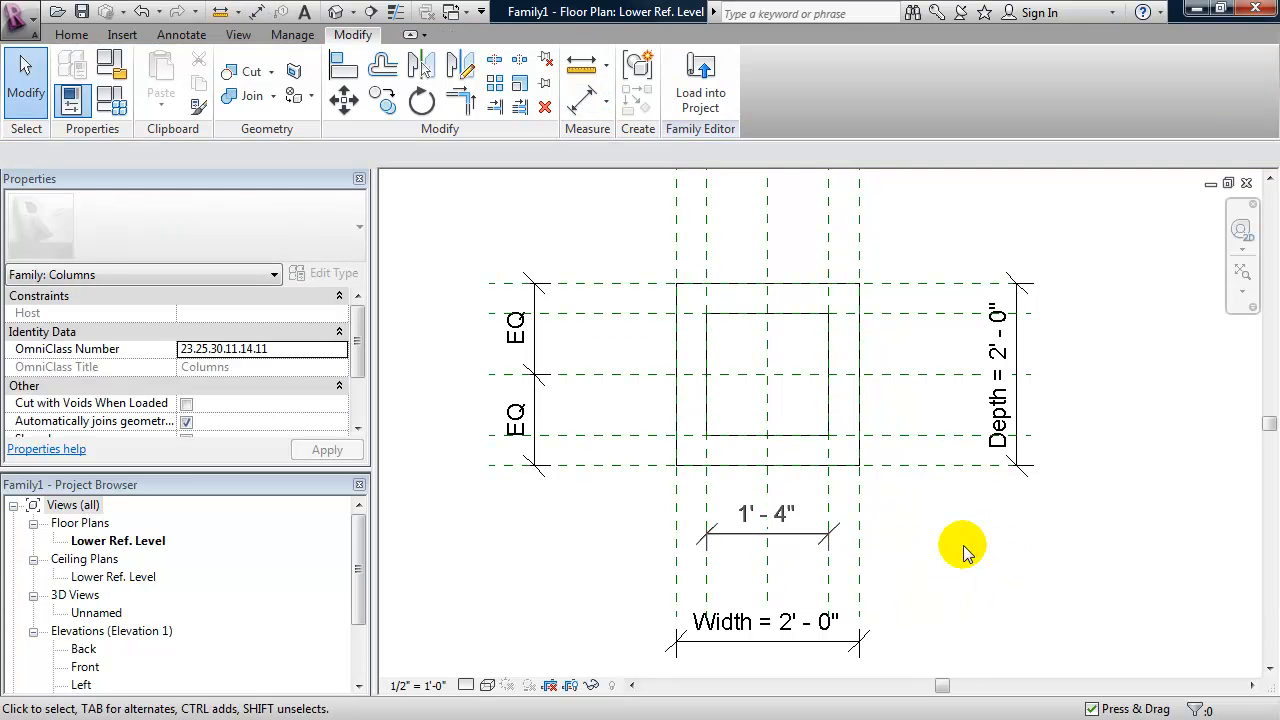
- Label the inner planes' dimension with a new family type parameter named "base width", grouped under Dimensions
click(810, 540)
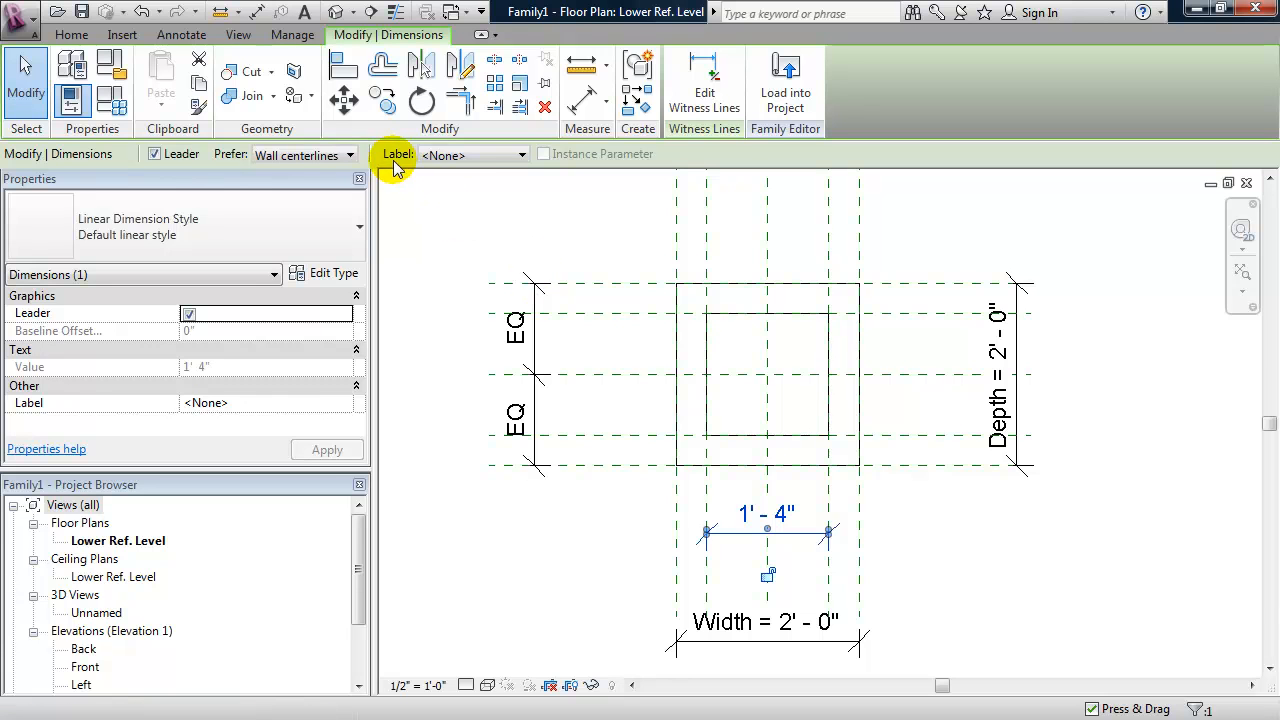
click(448, 159)
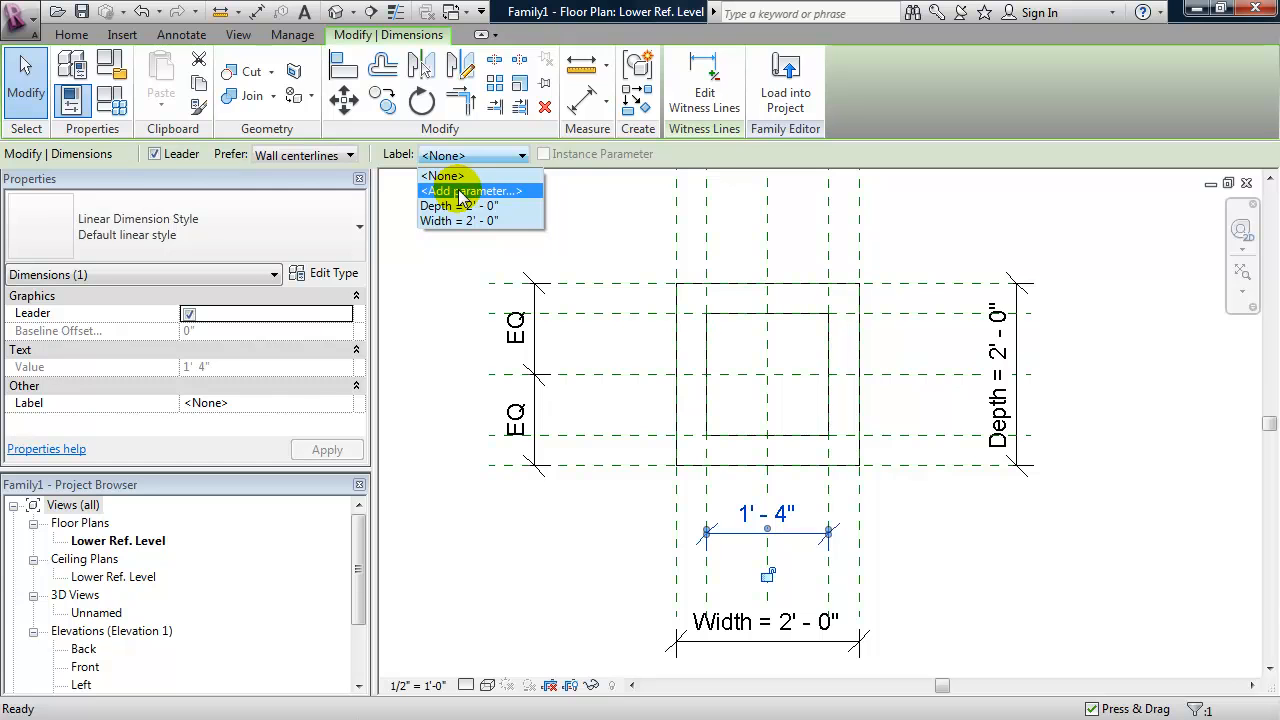
click(460, 192)
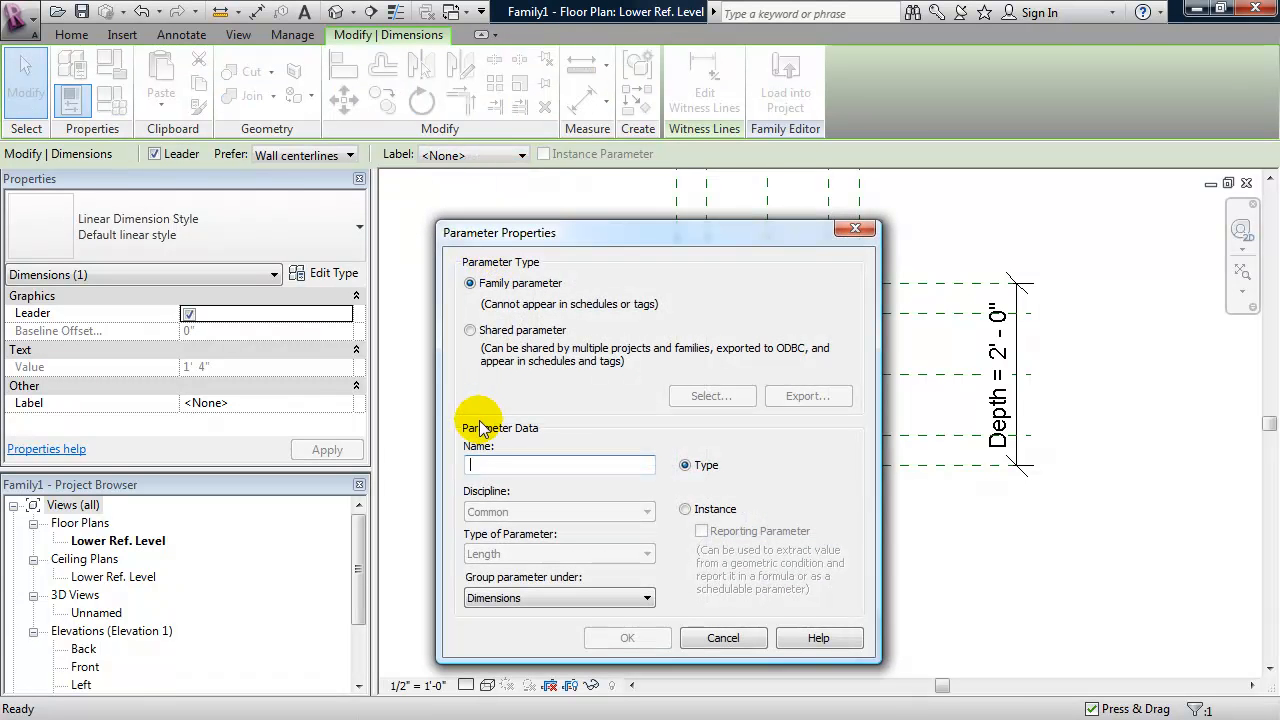
text(base width)
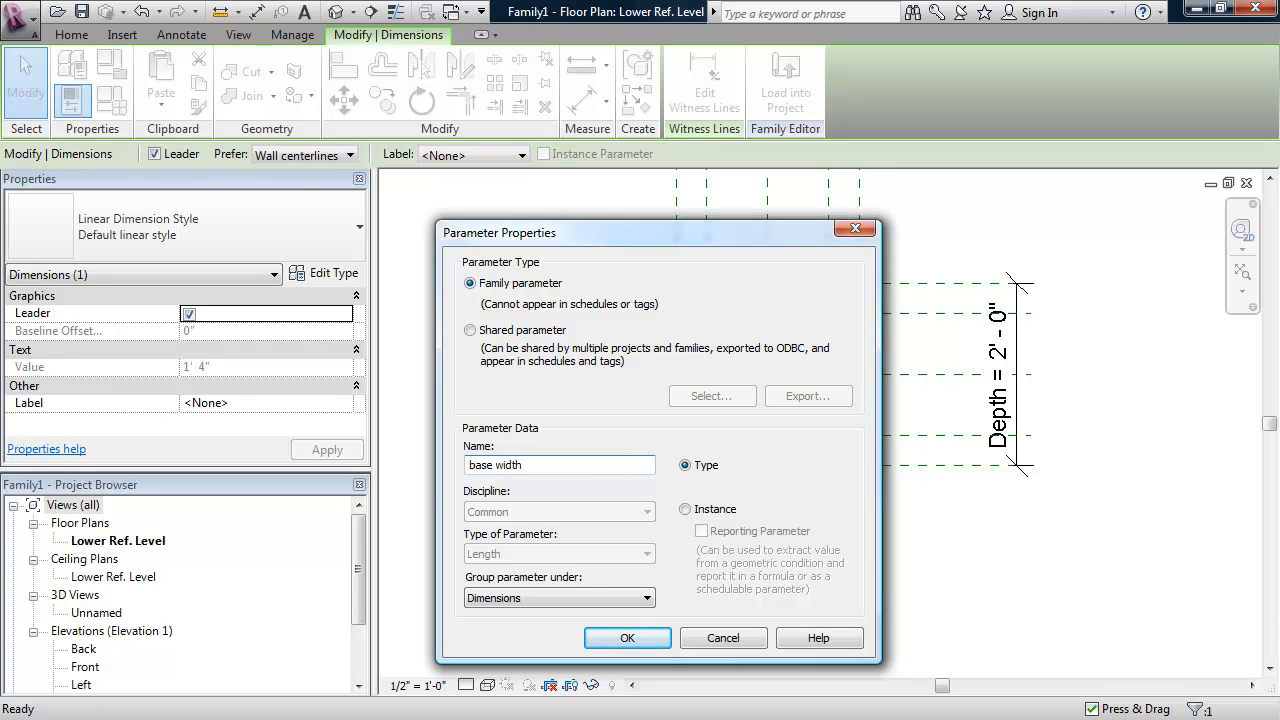
click(627, 638)
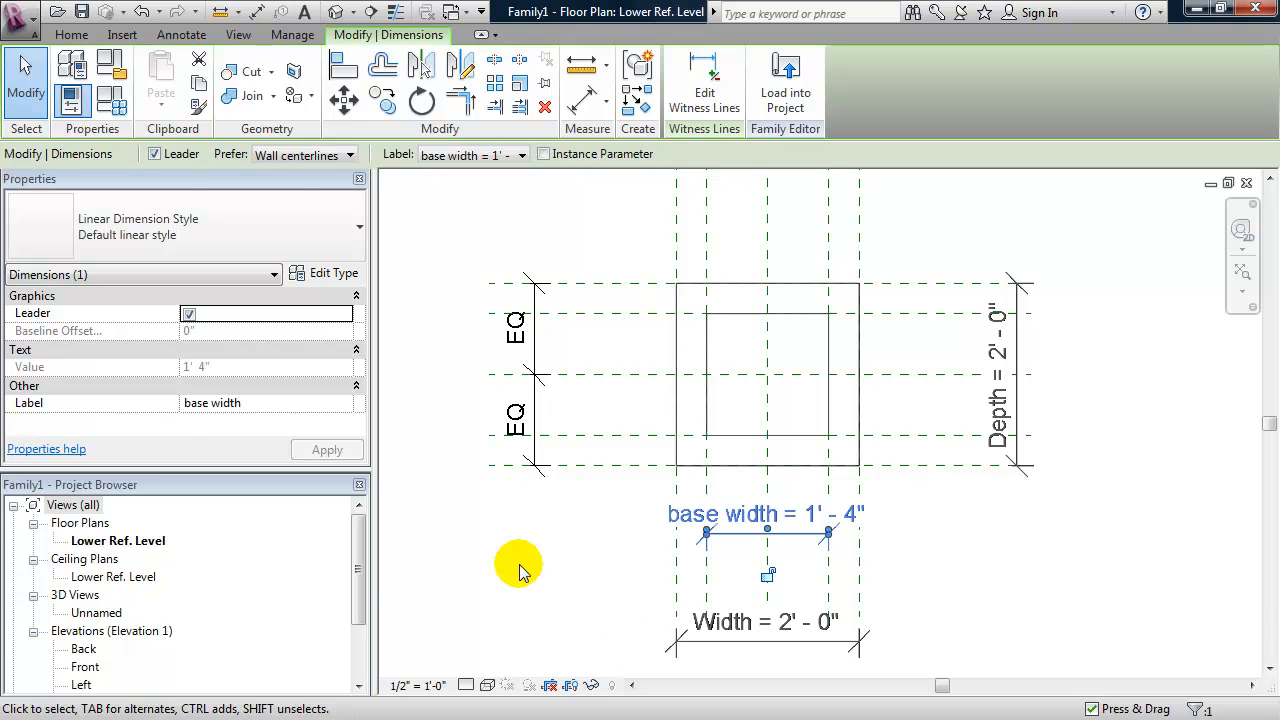
click(519, 564)
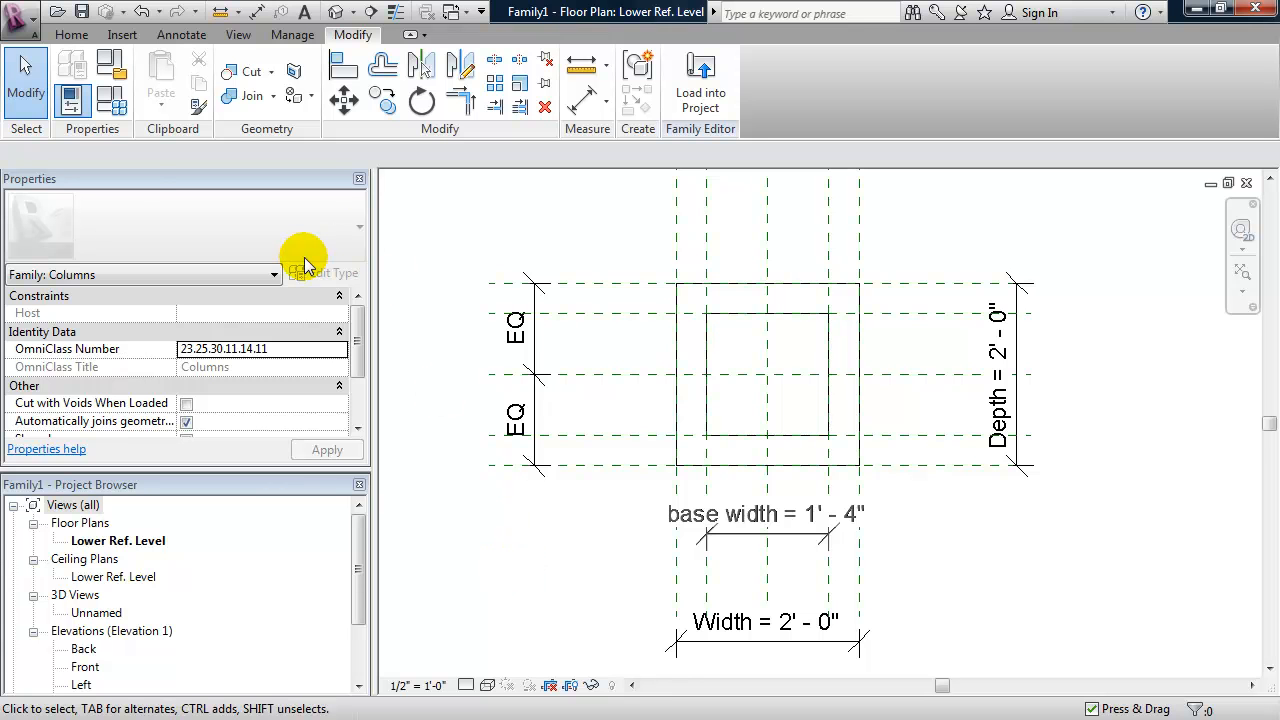
- Test the family by applying a base width of 6", and cancel the change
click(111, 112)
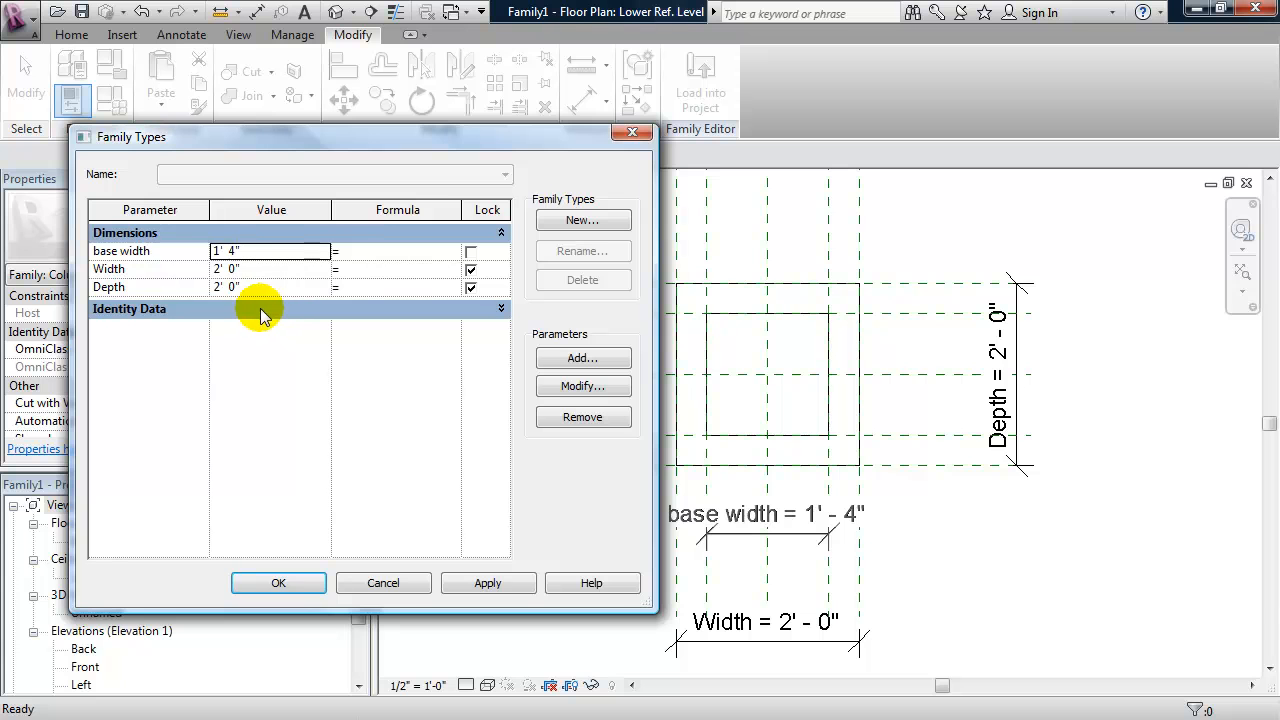
double_click(240, 253)
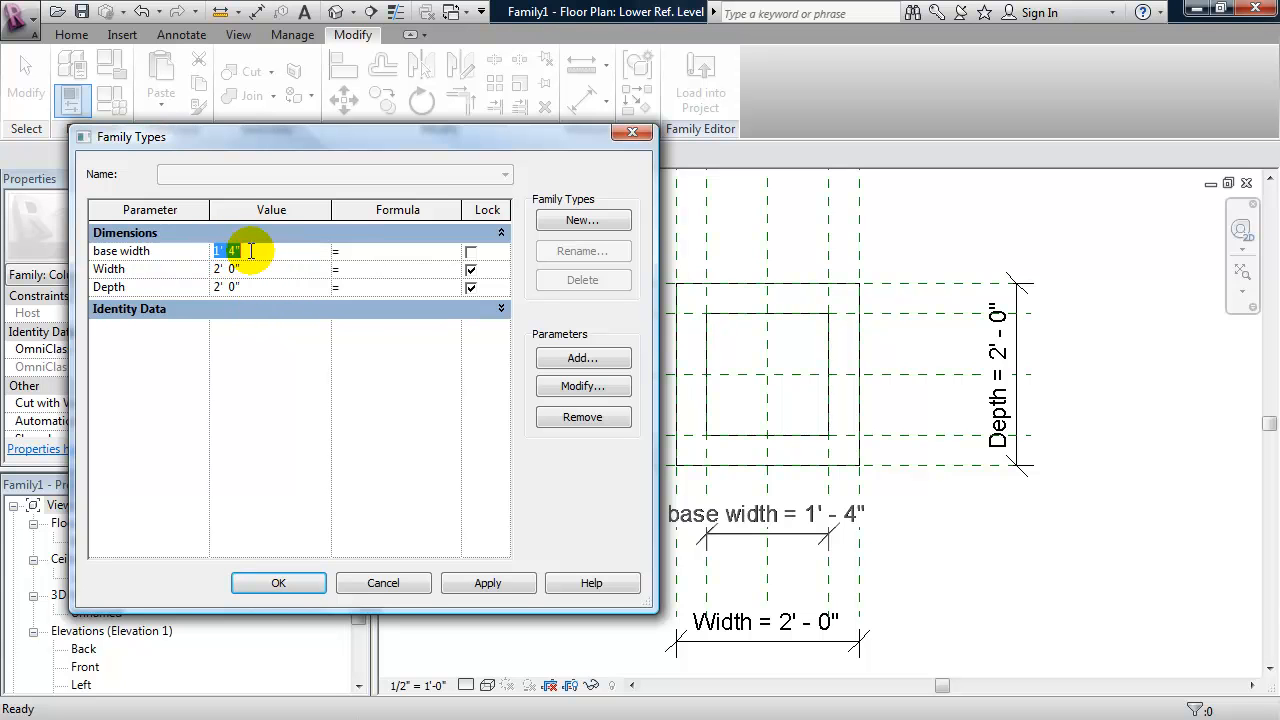
text(6)
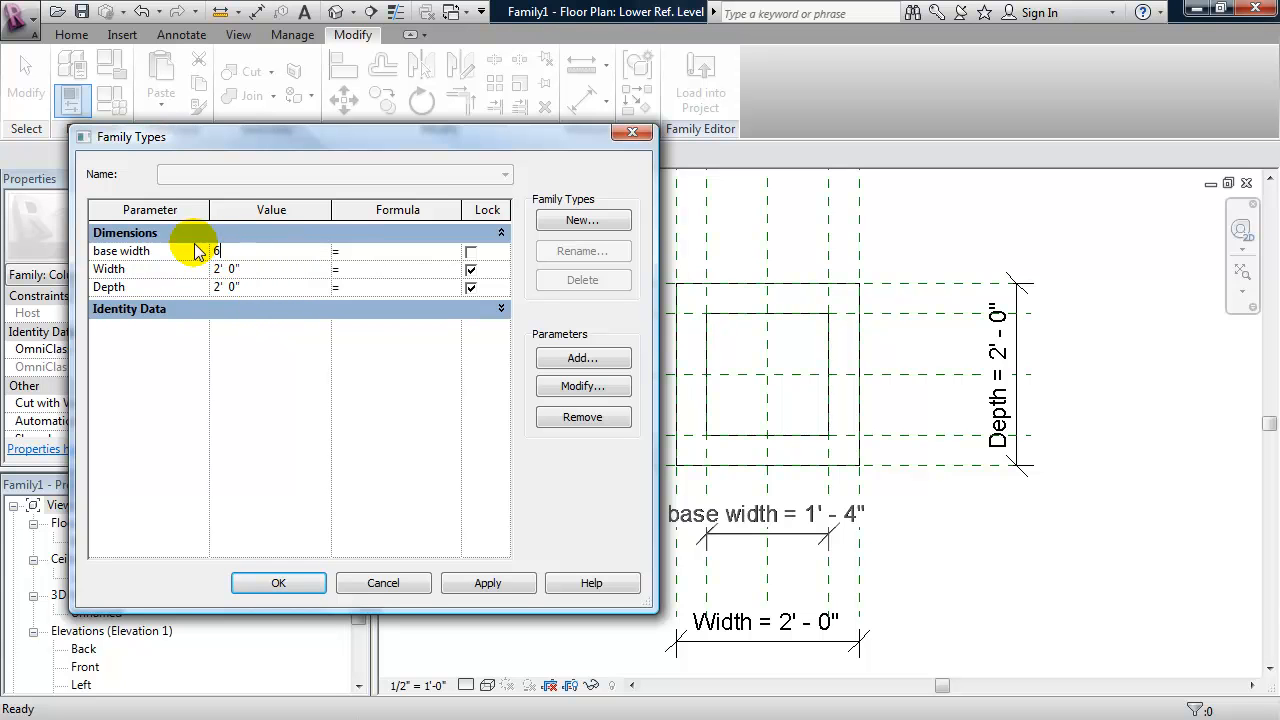
text(")
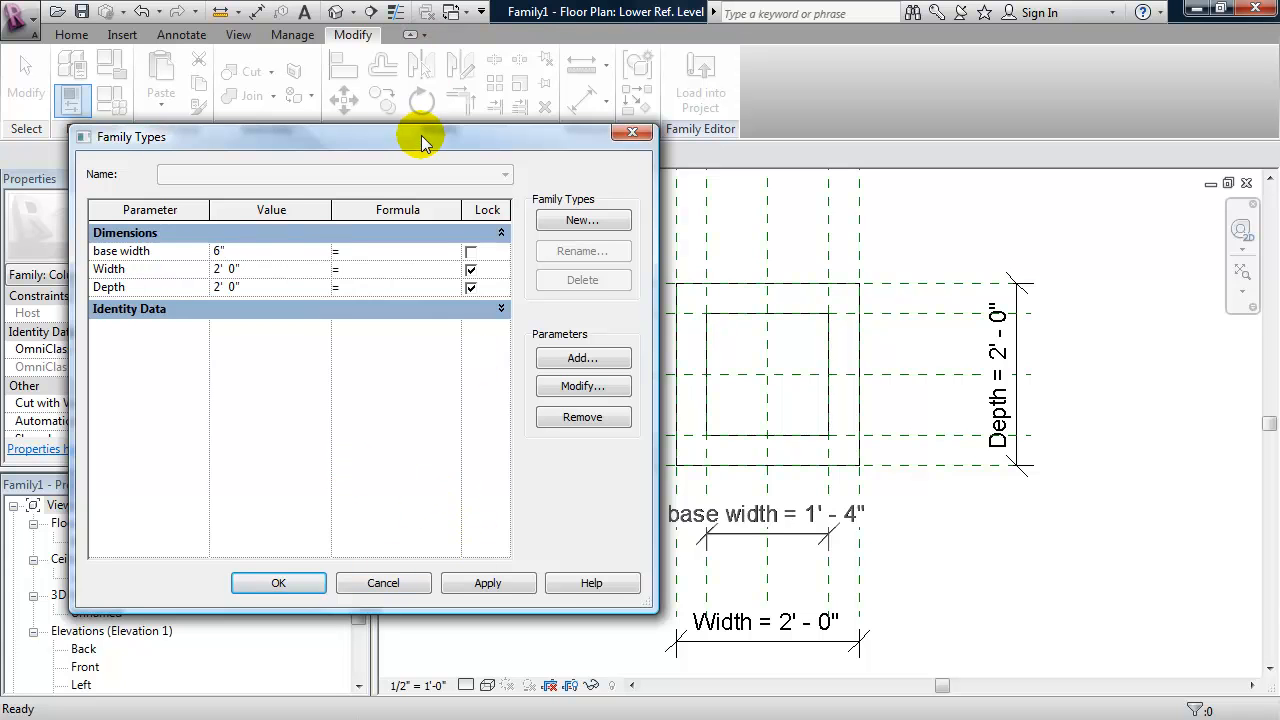
drag(421, 142, 333, 72)
click(417, 516)
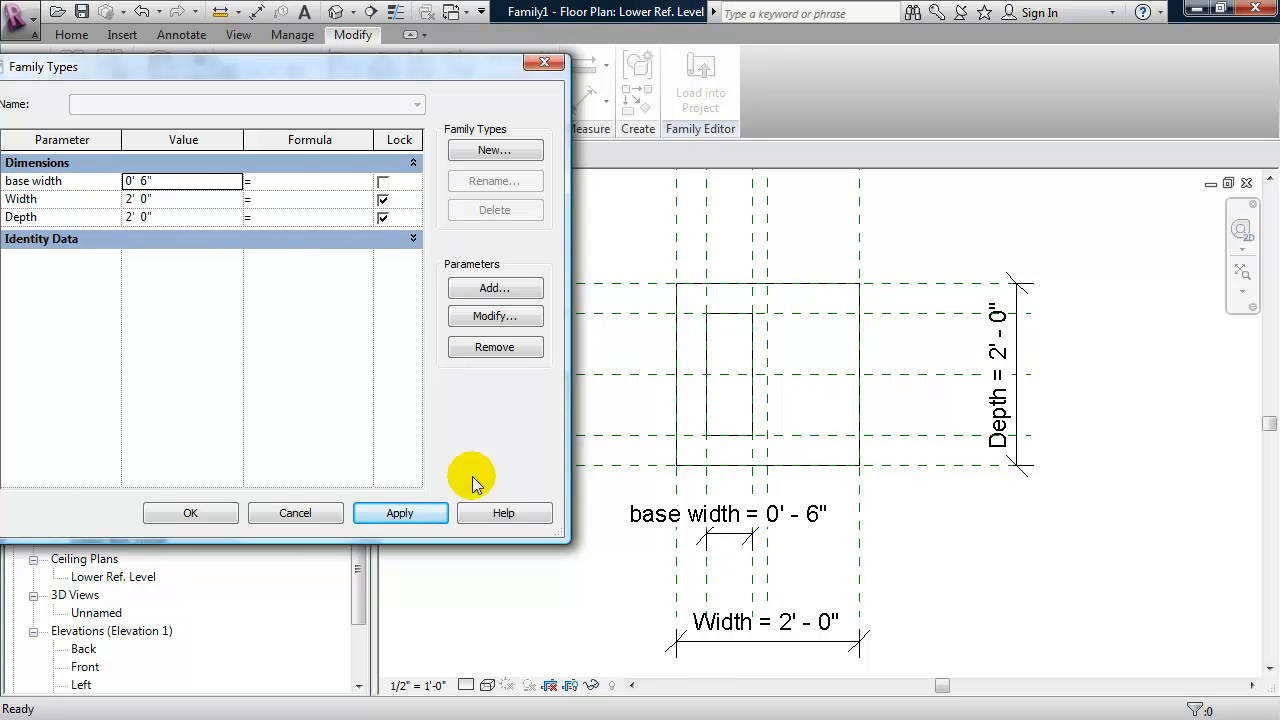
click(297, 513)
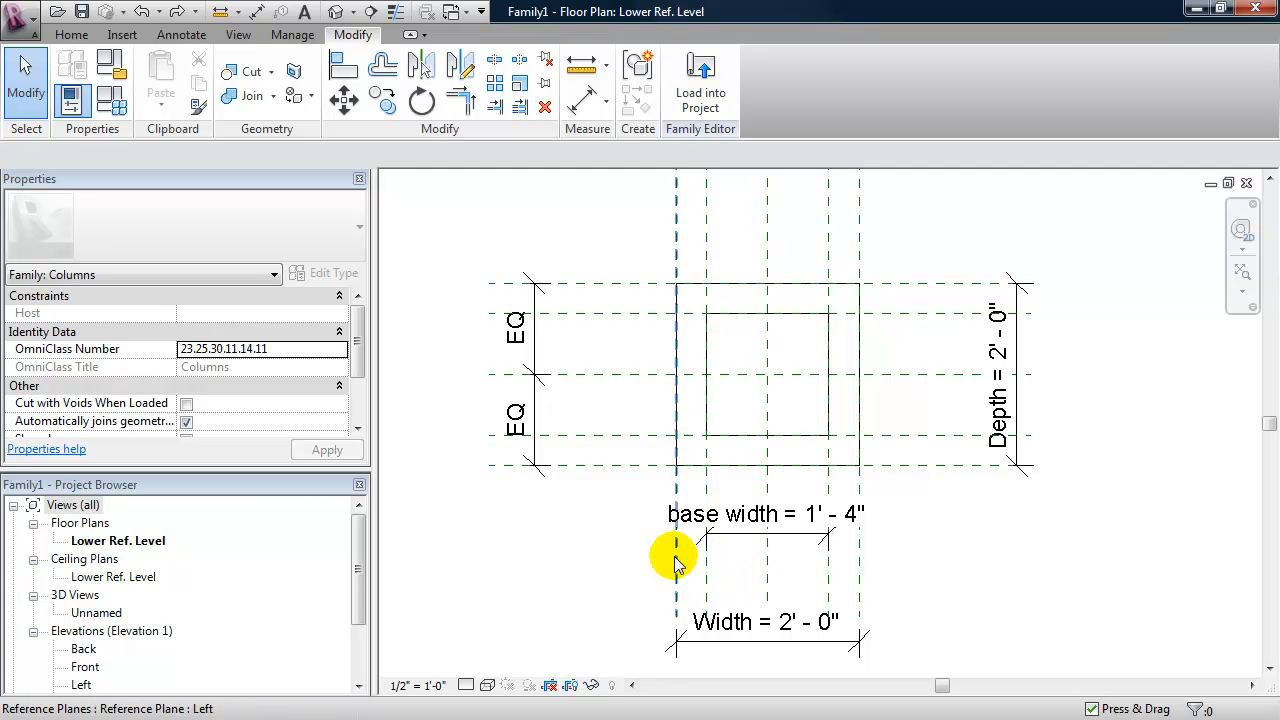
- Dimension the two inner vertical reference planes through the centre plane and make the segments equal (EQ)
key(d)
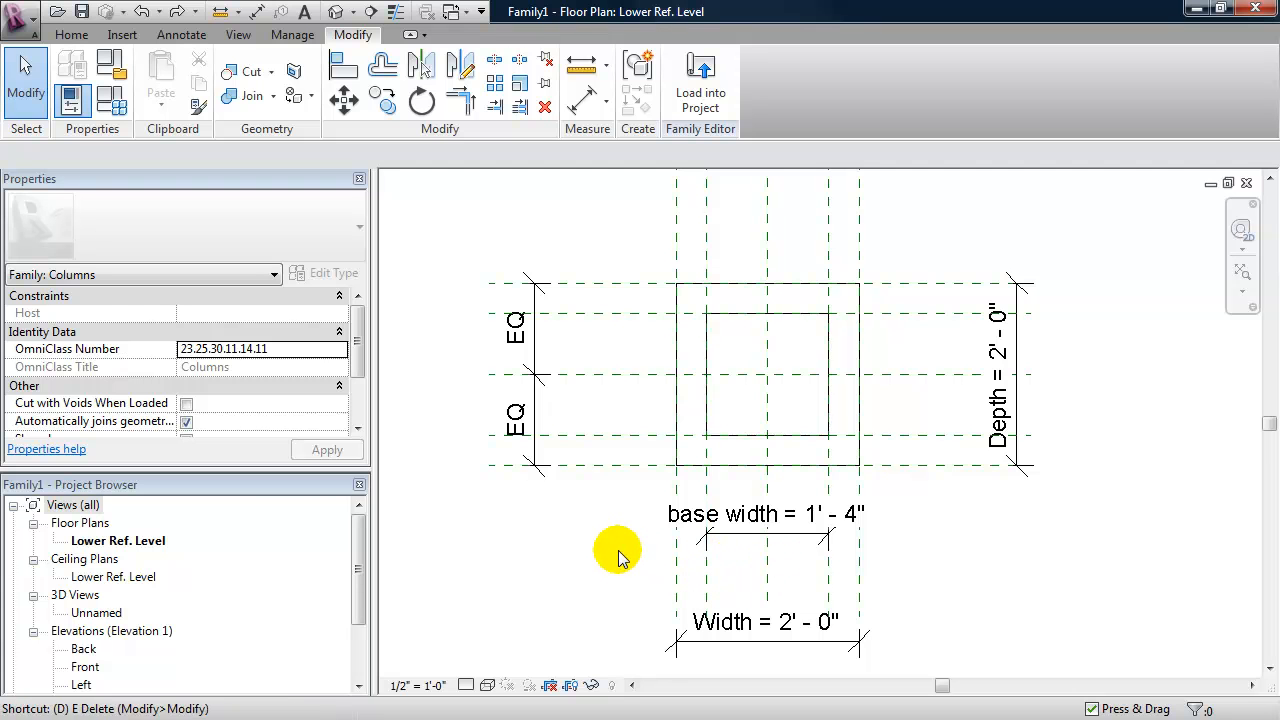
key(i)
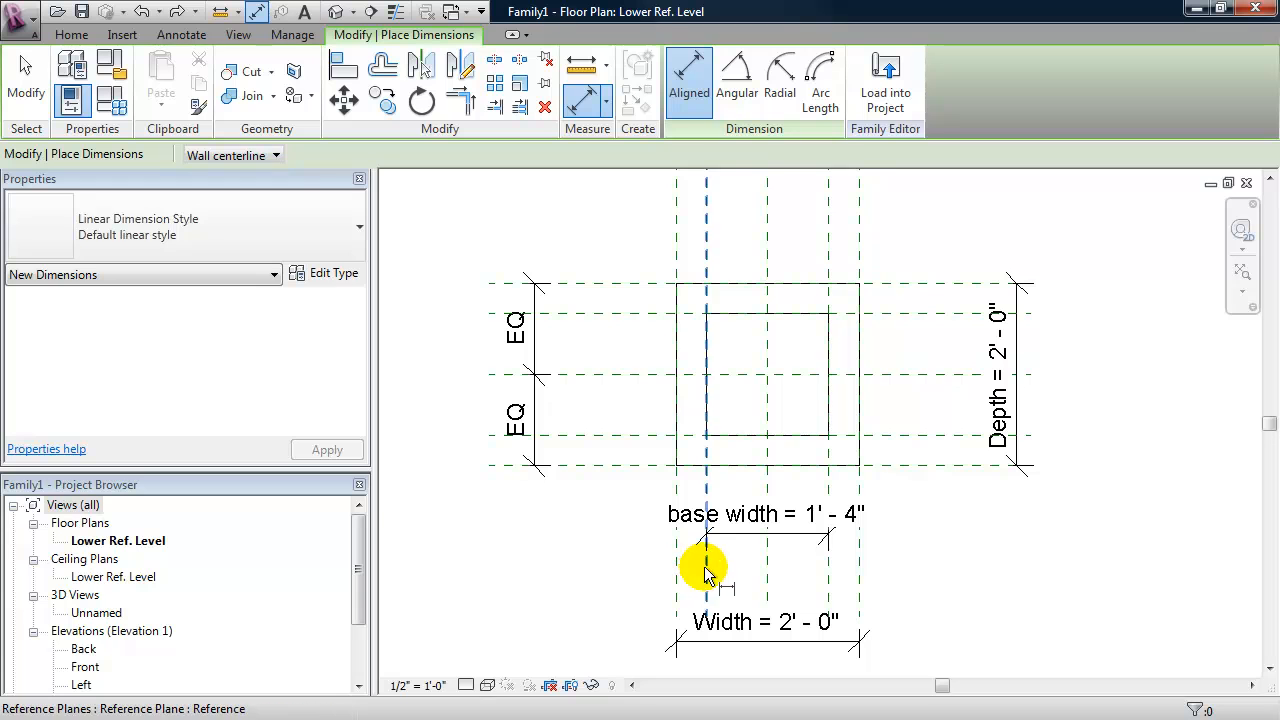
click(704, 570)
click(766, 569)
click(829, 572)
click(971, 579)
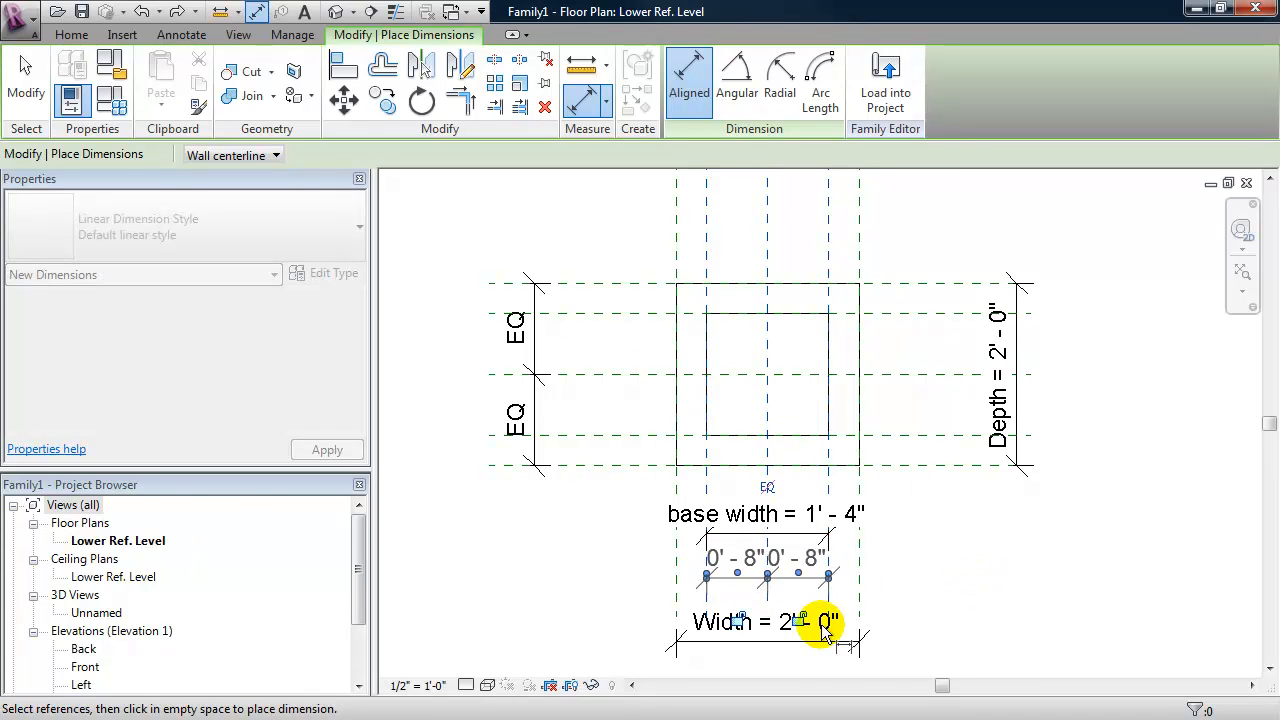
click(768, 489)
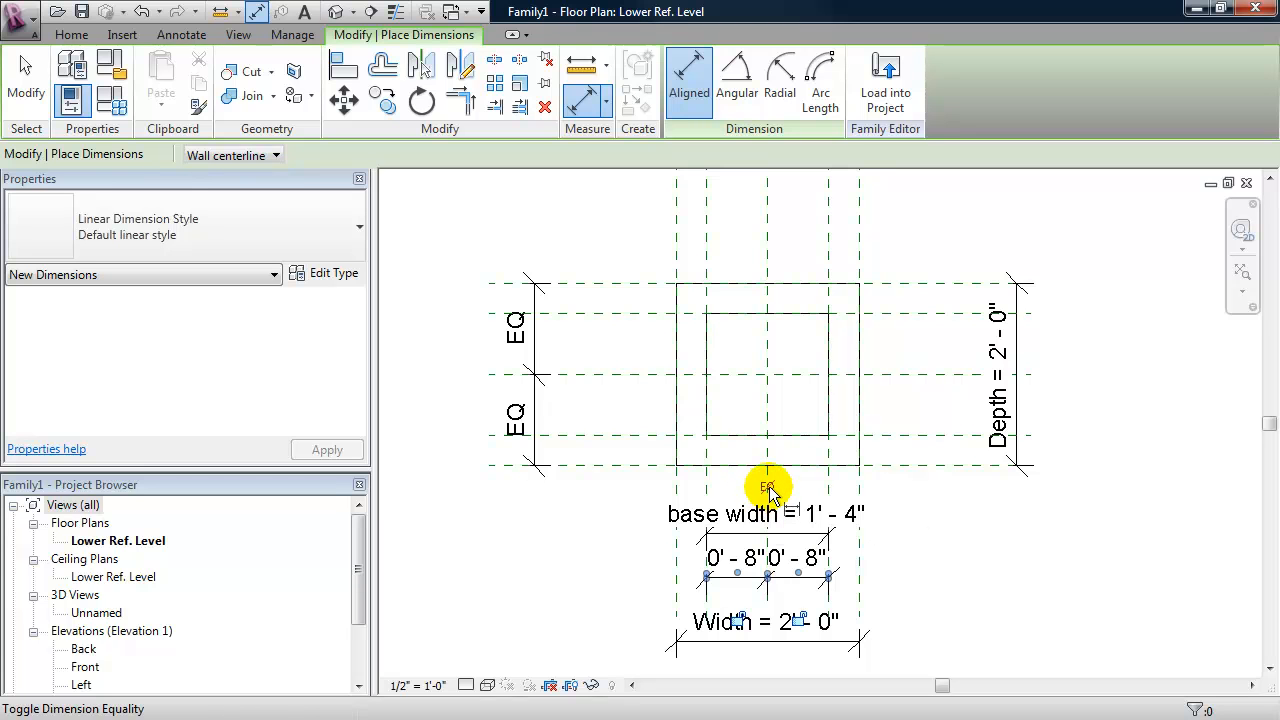
click(1010, 574)
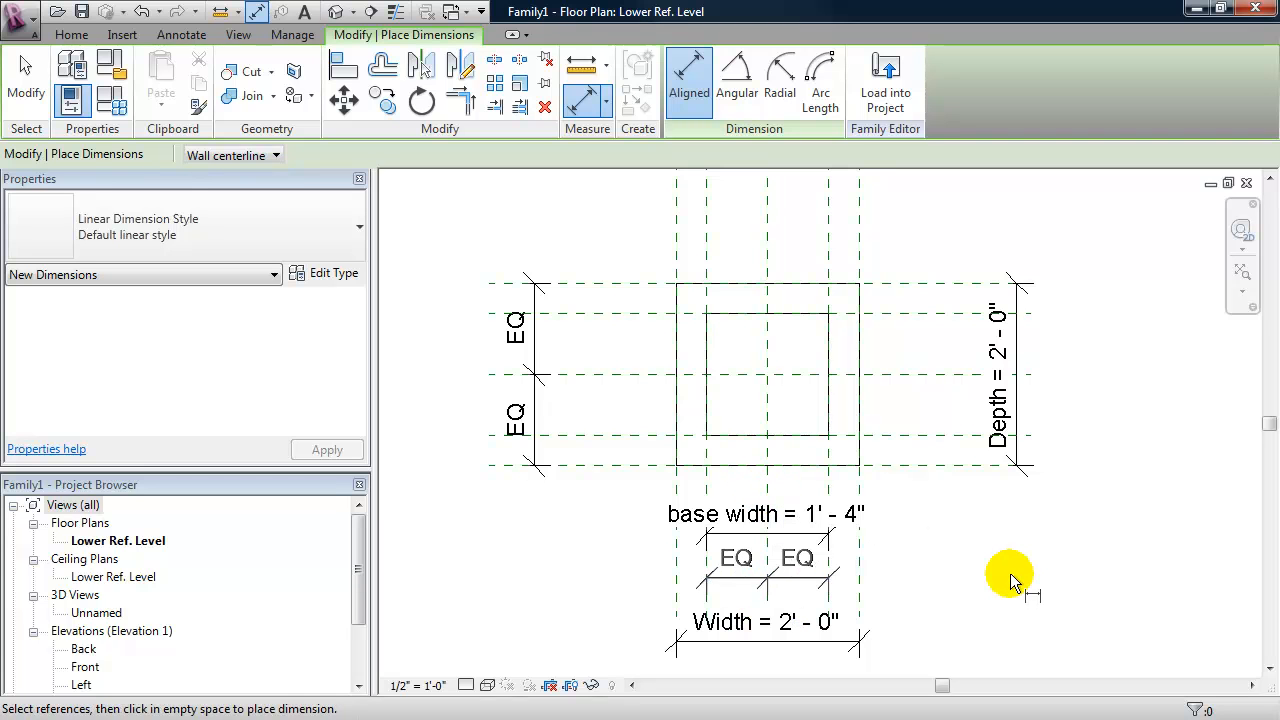
- Test the inner extrusion's centring by applying a base width of 6" in the family types
click(120, 103)
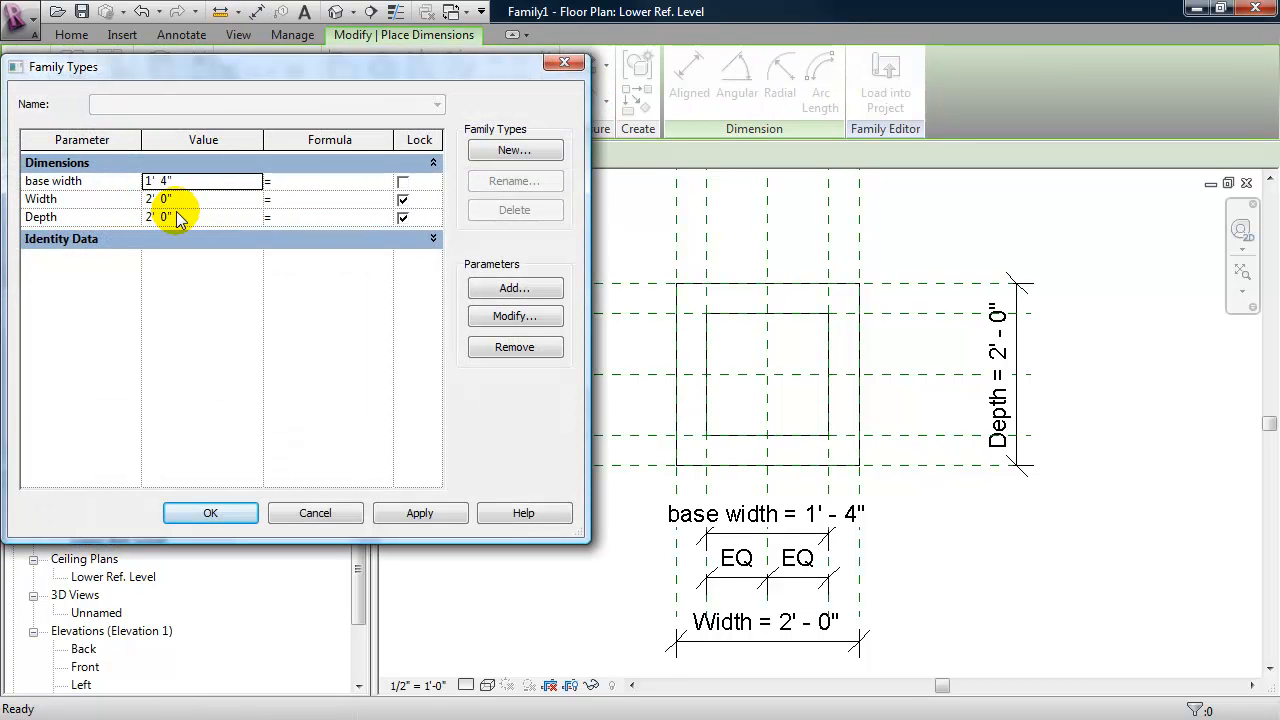
click(178, 180)
text(6")
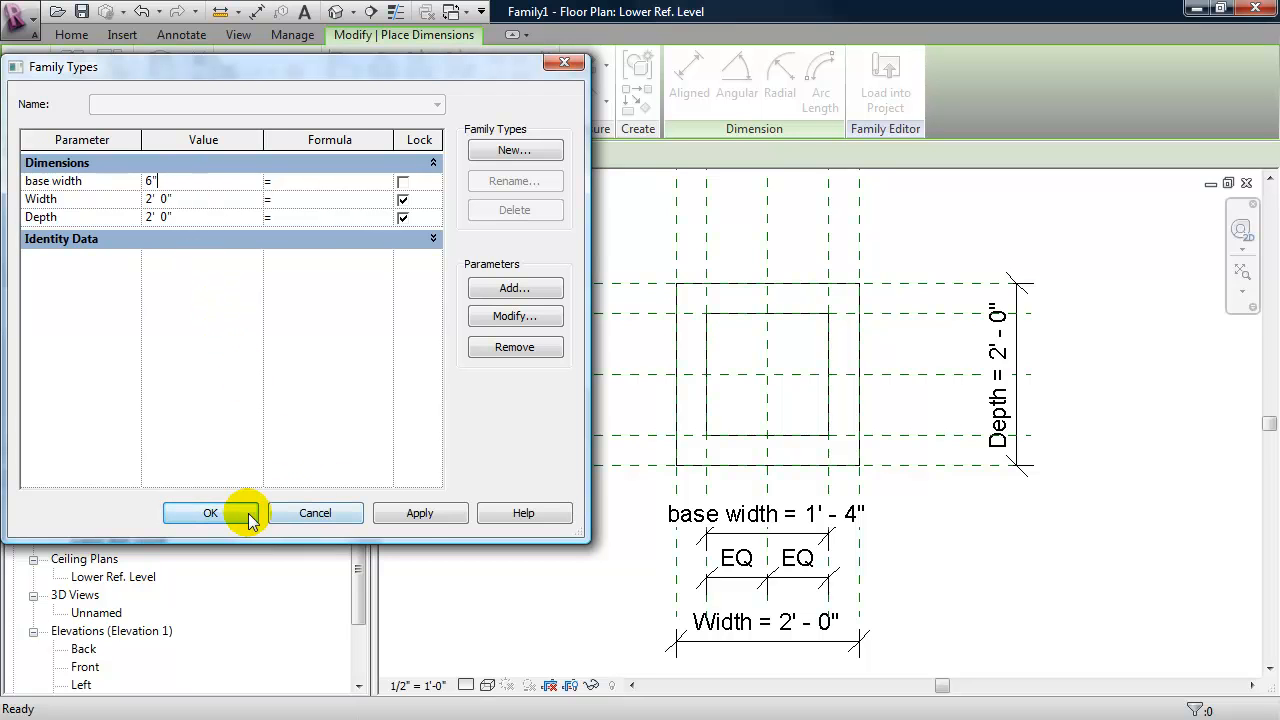
click(421, 518)
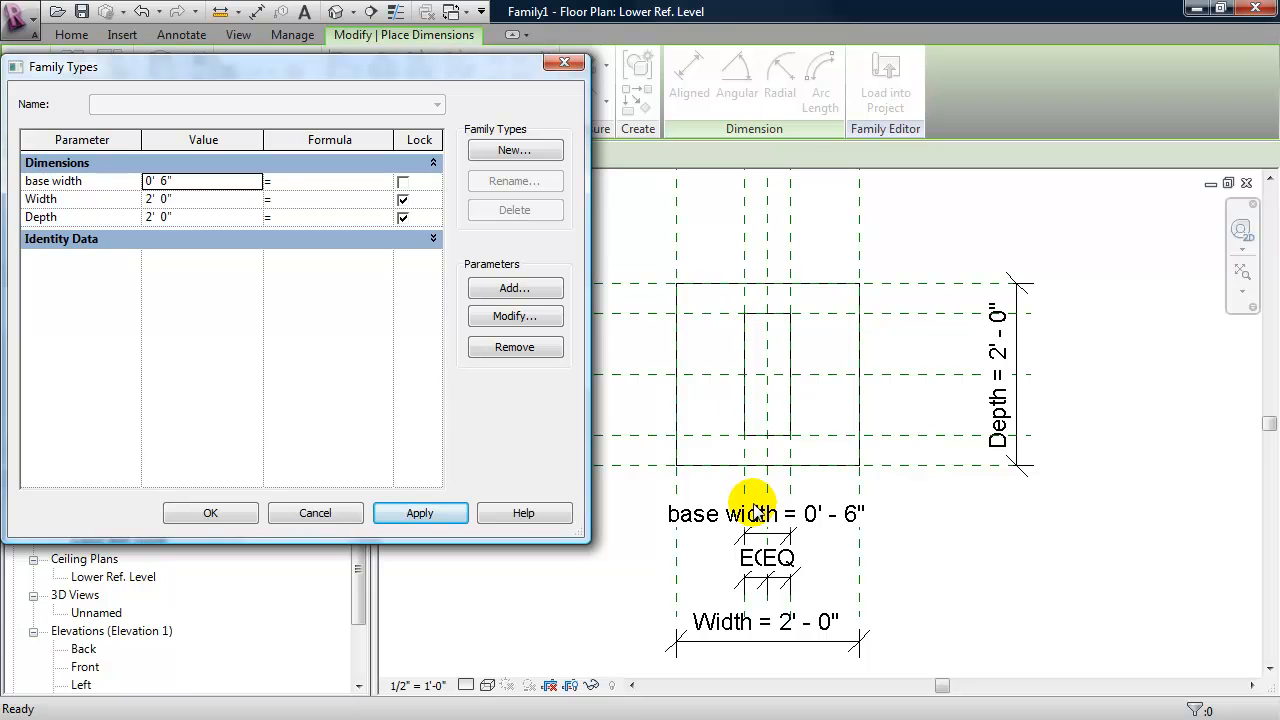
- Set the base width to 1' 8" in the family types, apply it, and finish dimensioning
click(184, 181)
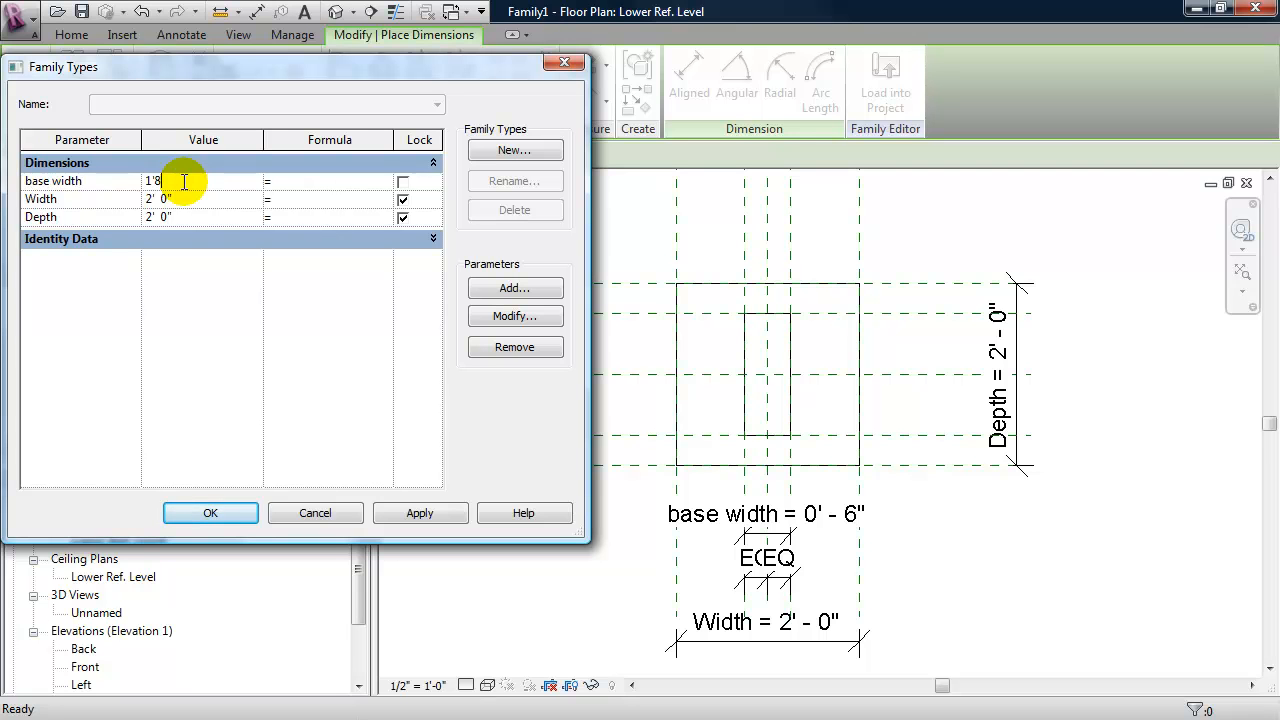
text(1'8")
click(395, 509)
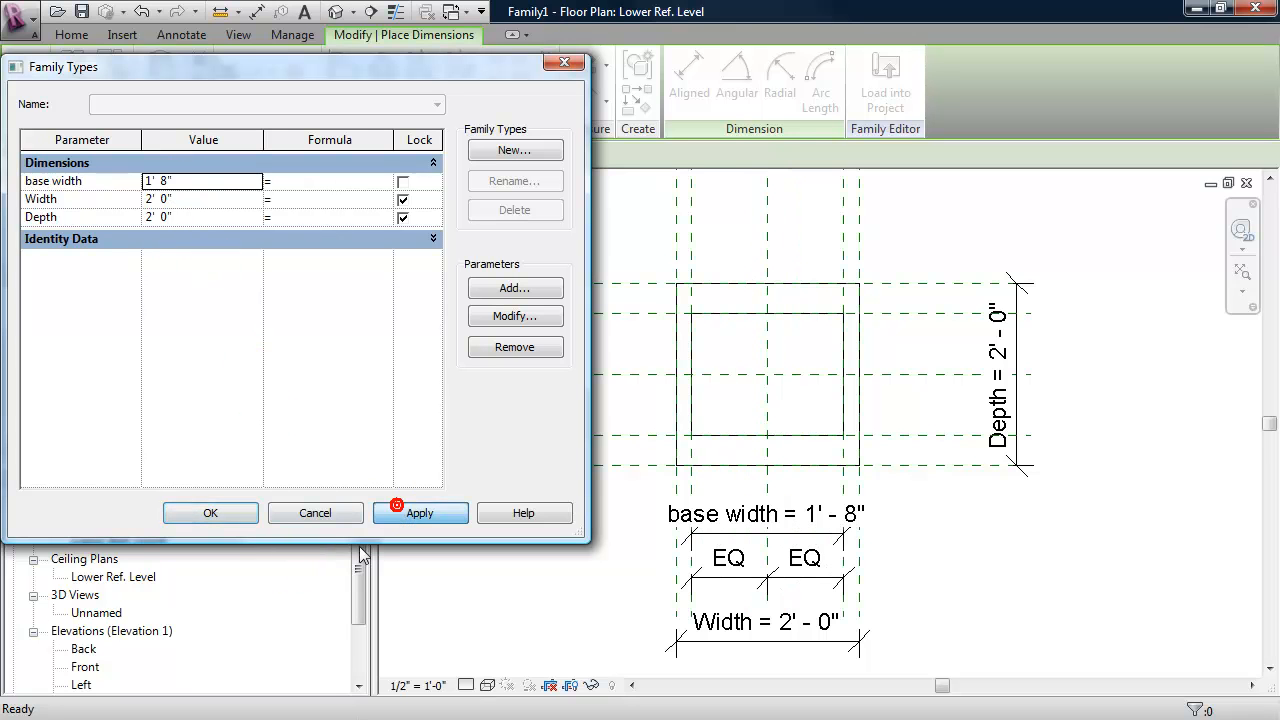
click(216, 512)
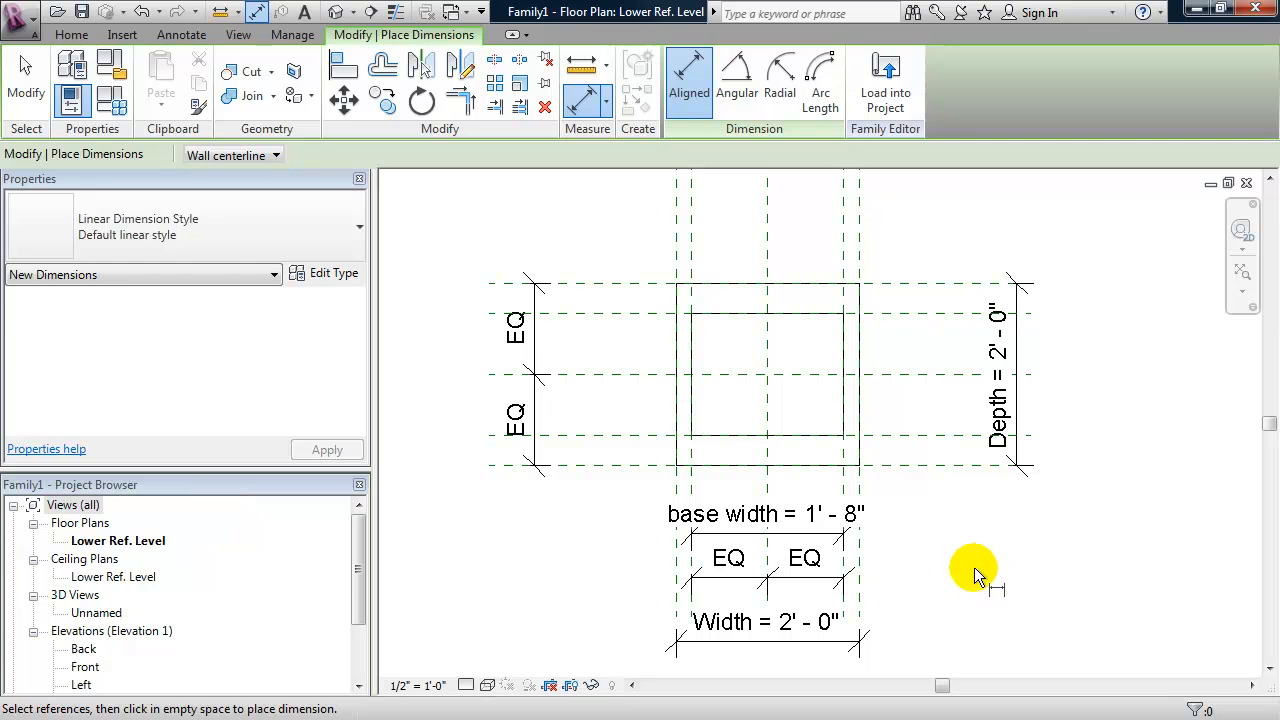
key(Escape)
key(Escape)
- Dimension the distance between the two inner horizontal reference planes, beside the column's depth dimension
middle_drag(940, 523, 958, 540)
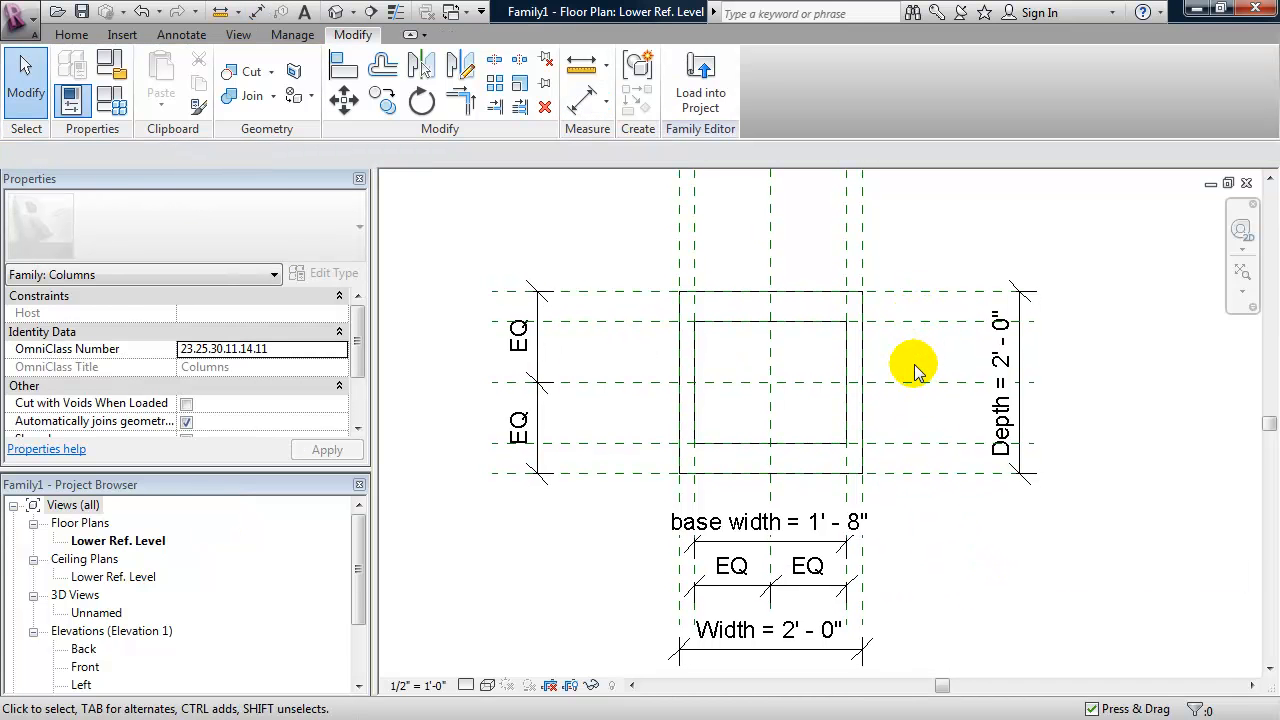
key(d)
key(i)
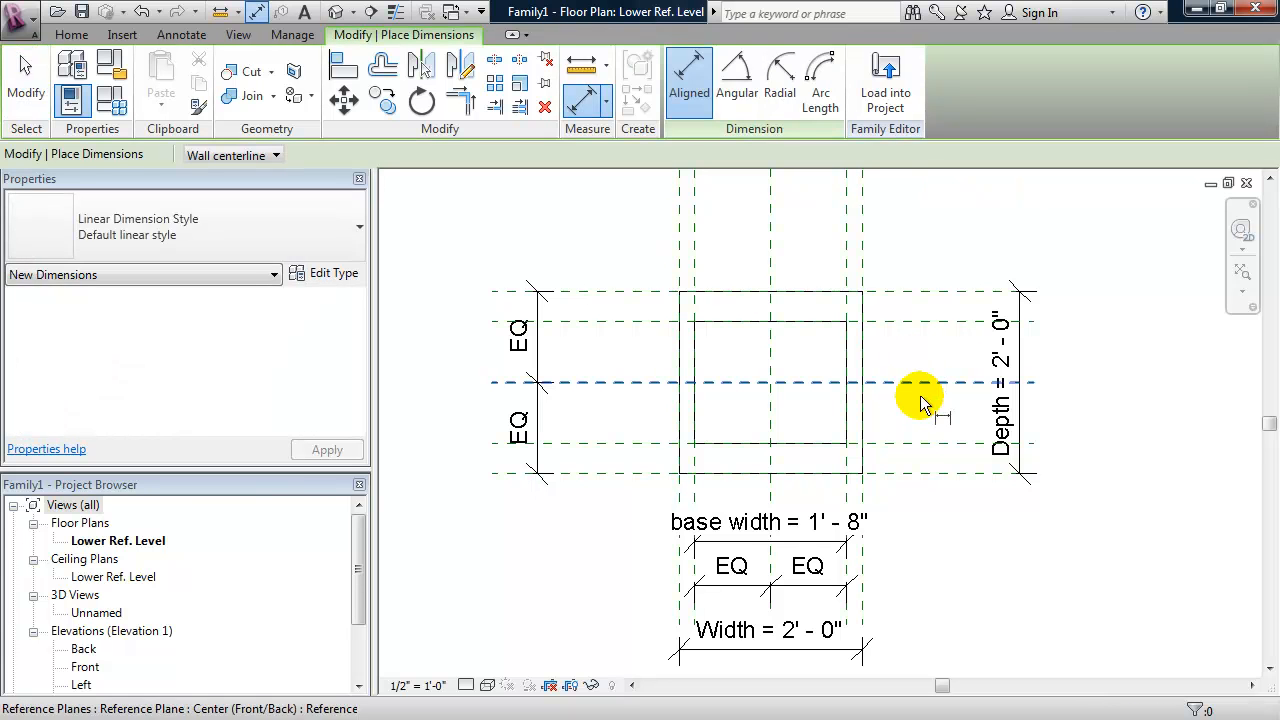
click(922, 445)
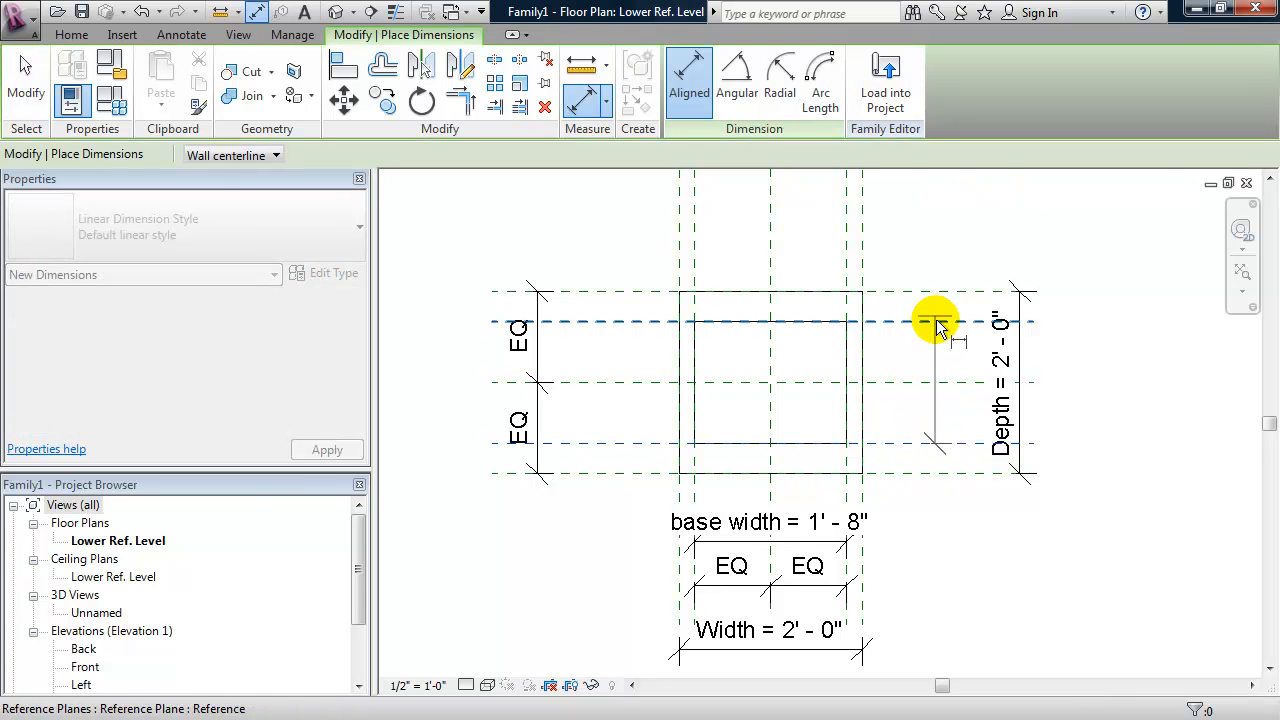
click(936, 322)
click(935, 370)
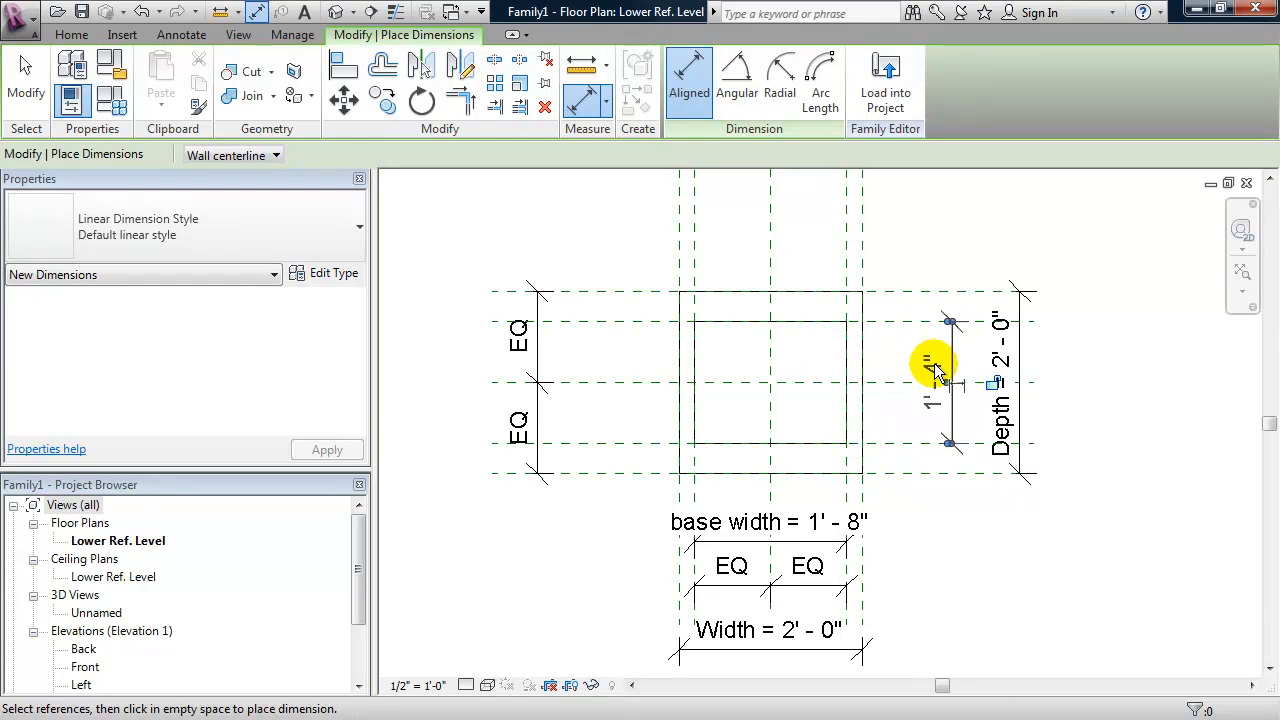
key(Escape)
key(Escape)
- Label the inner depth dimension with a new family type parameter "base depth" under Dimensions, and move the dimension closer to the column
click(935, 402)
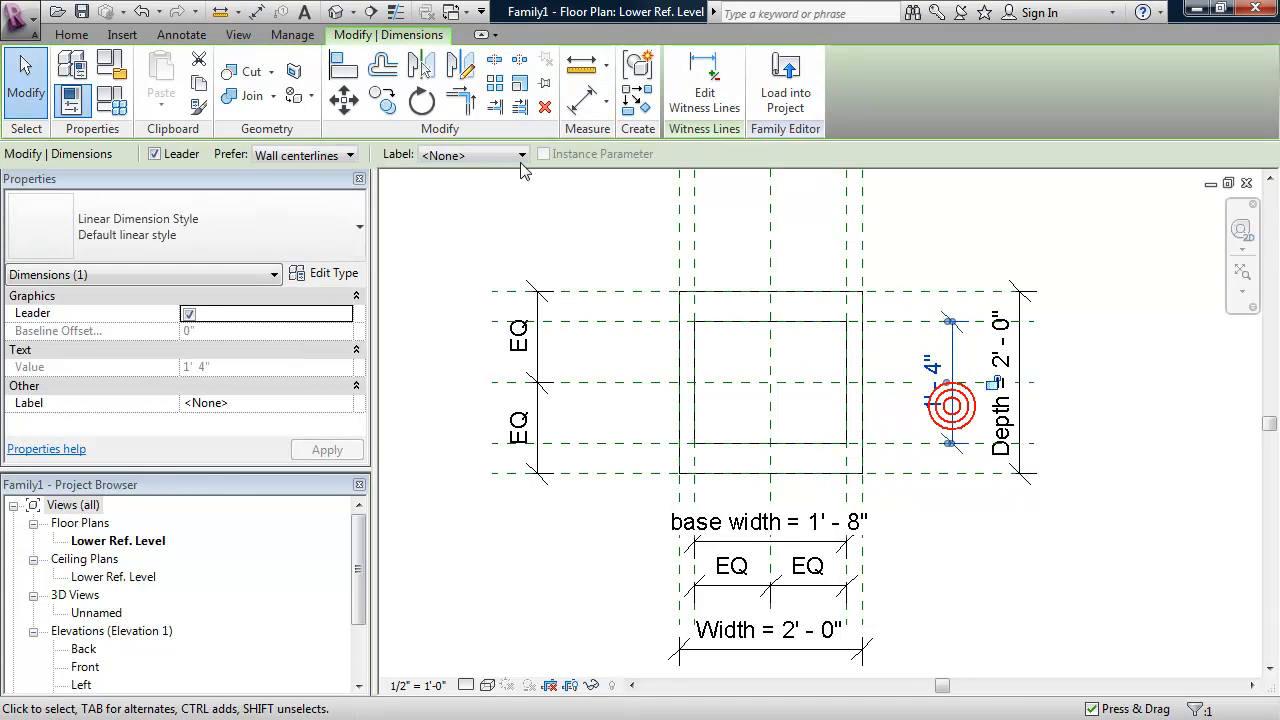
click(440, 155)
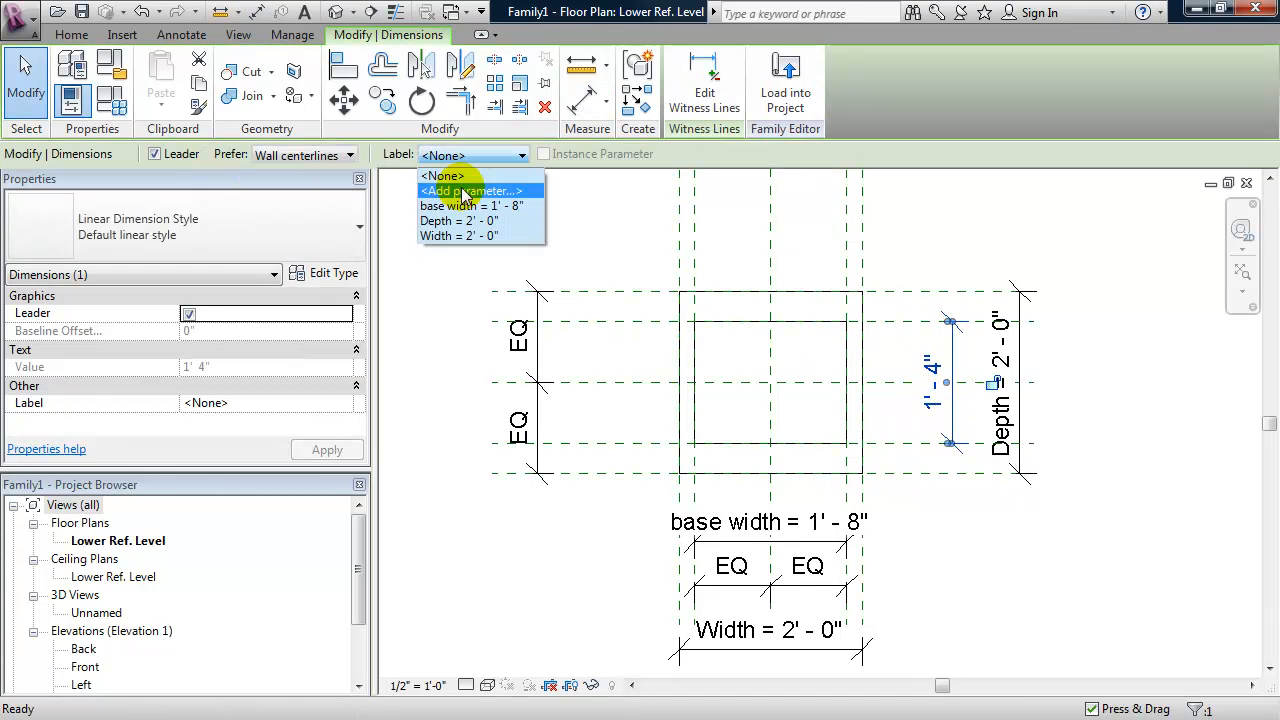
click(465, 191)
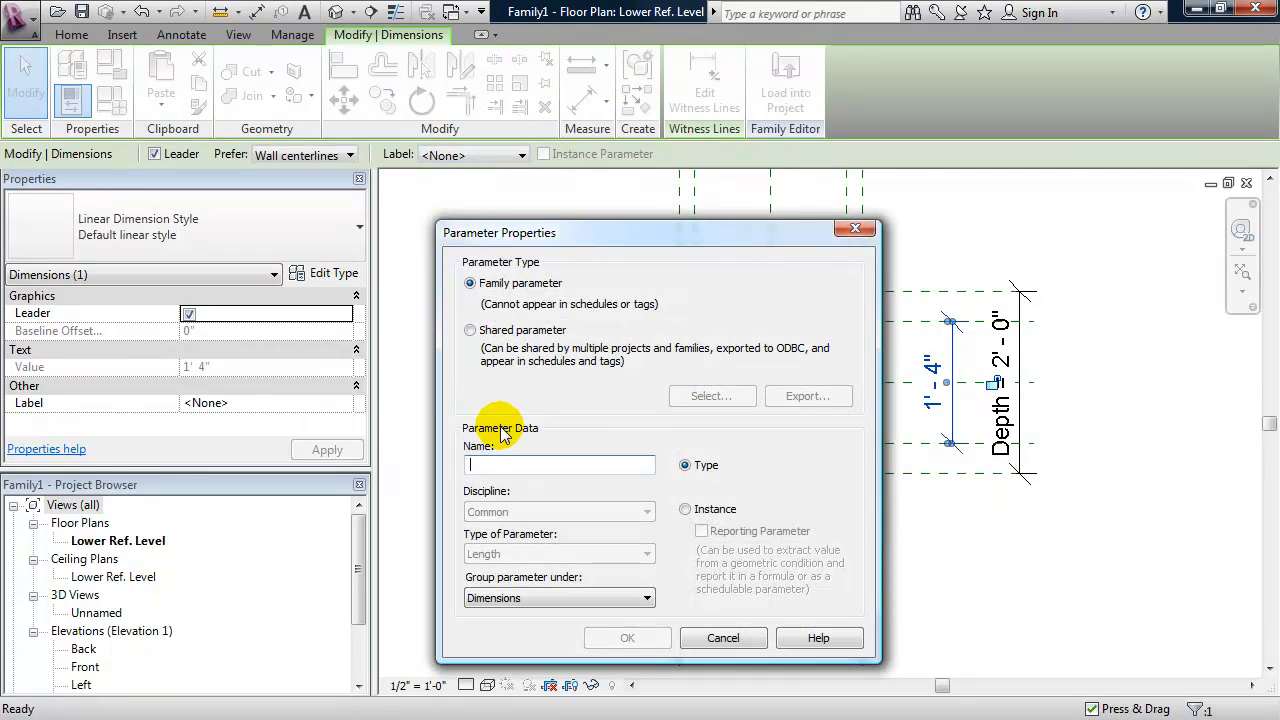
text(base depth)
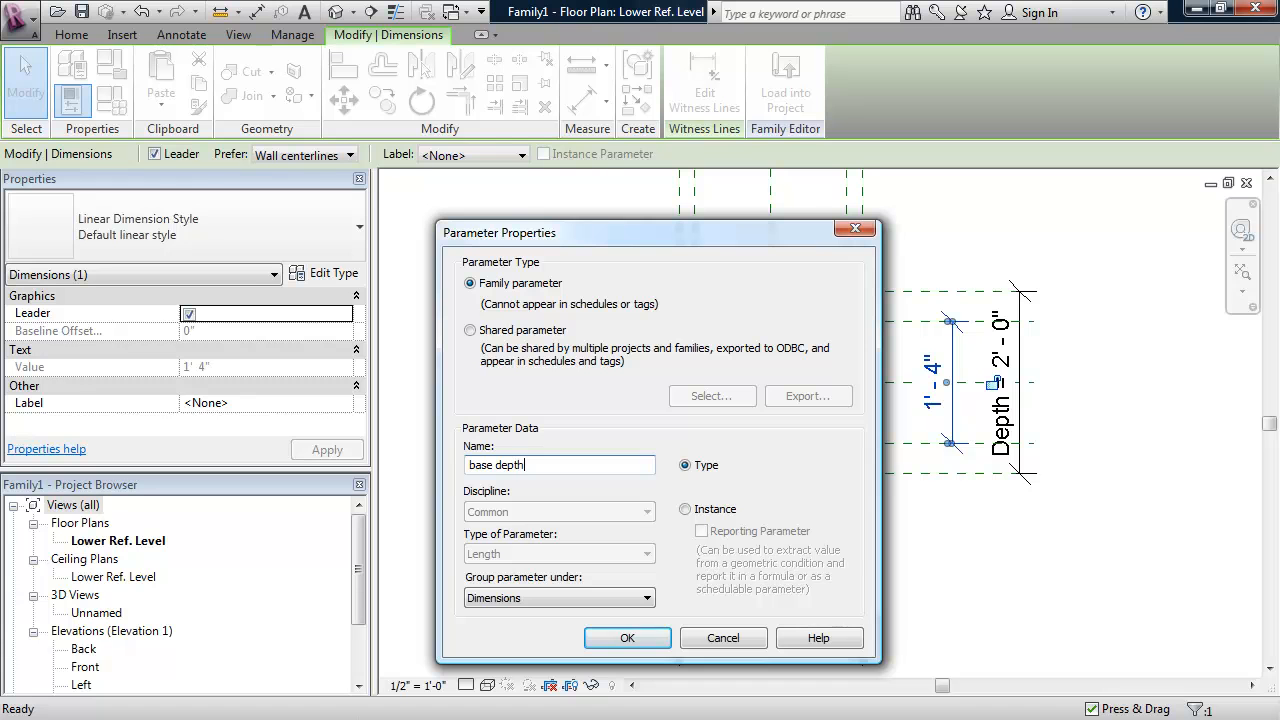
click(645, 638)
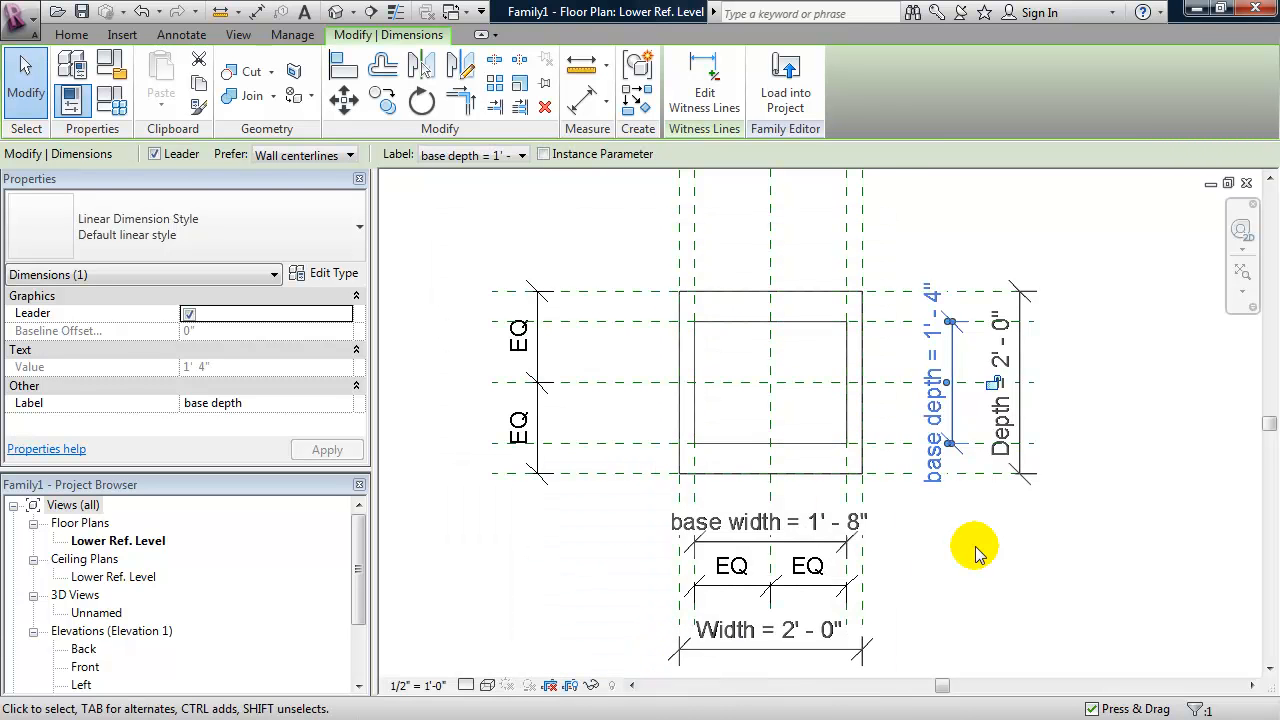
drag(952, 411, 888, 425)
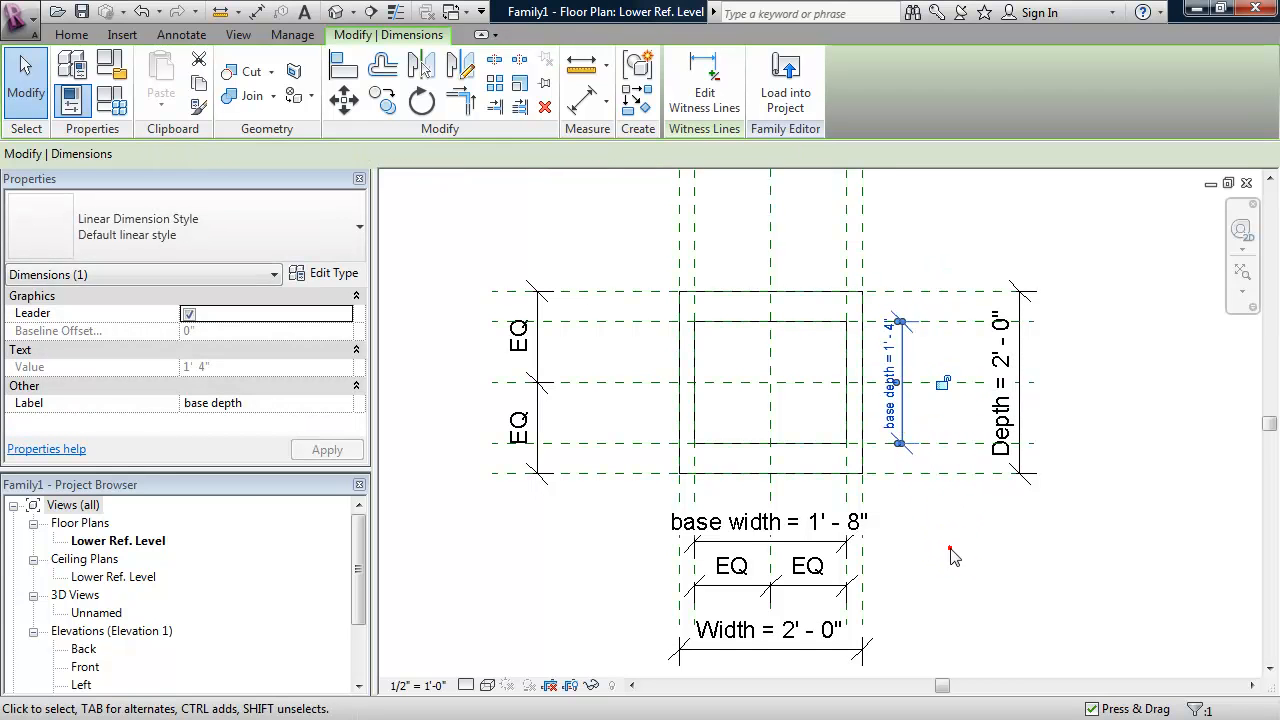
click(950, 548)
- Dimension the two inner horizontal reference planes through the centre plane and make the segments equal (EQ)
key(d)
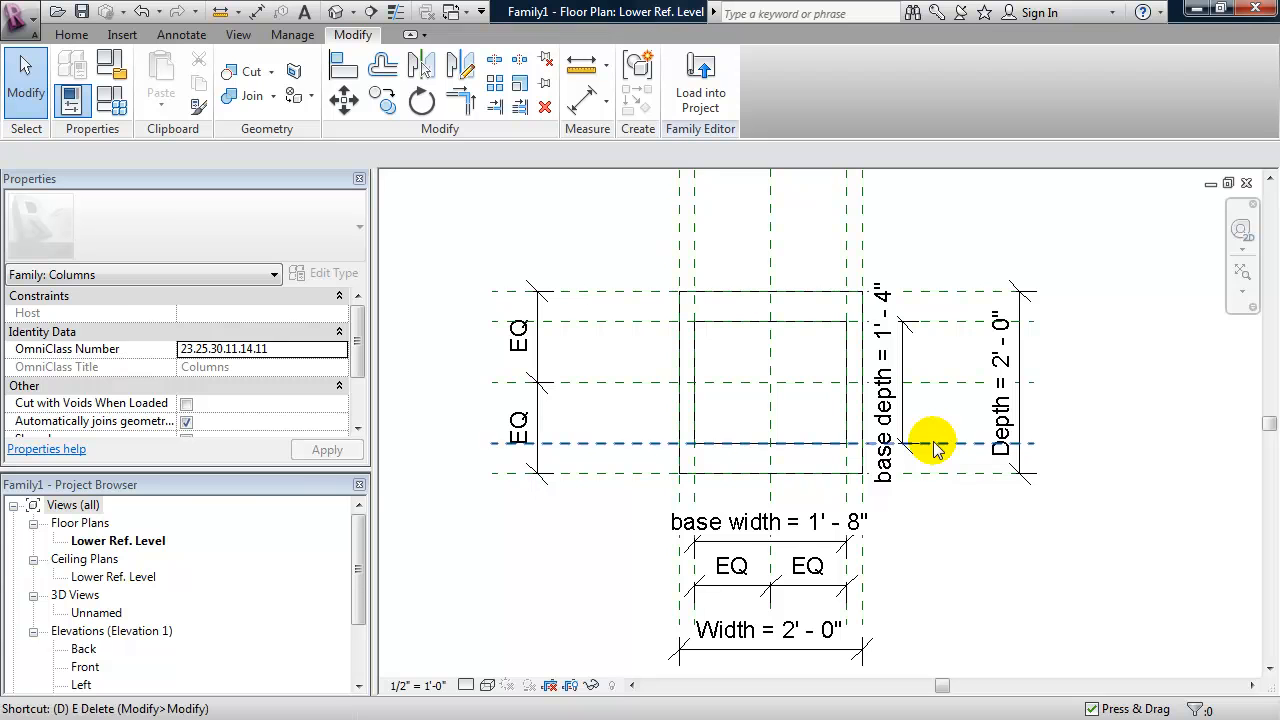
key(i)
click(946, 443)
click(942, 383)
click(943, 322)
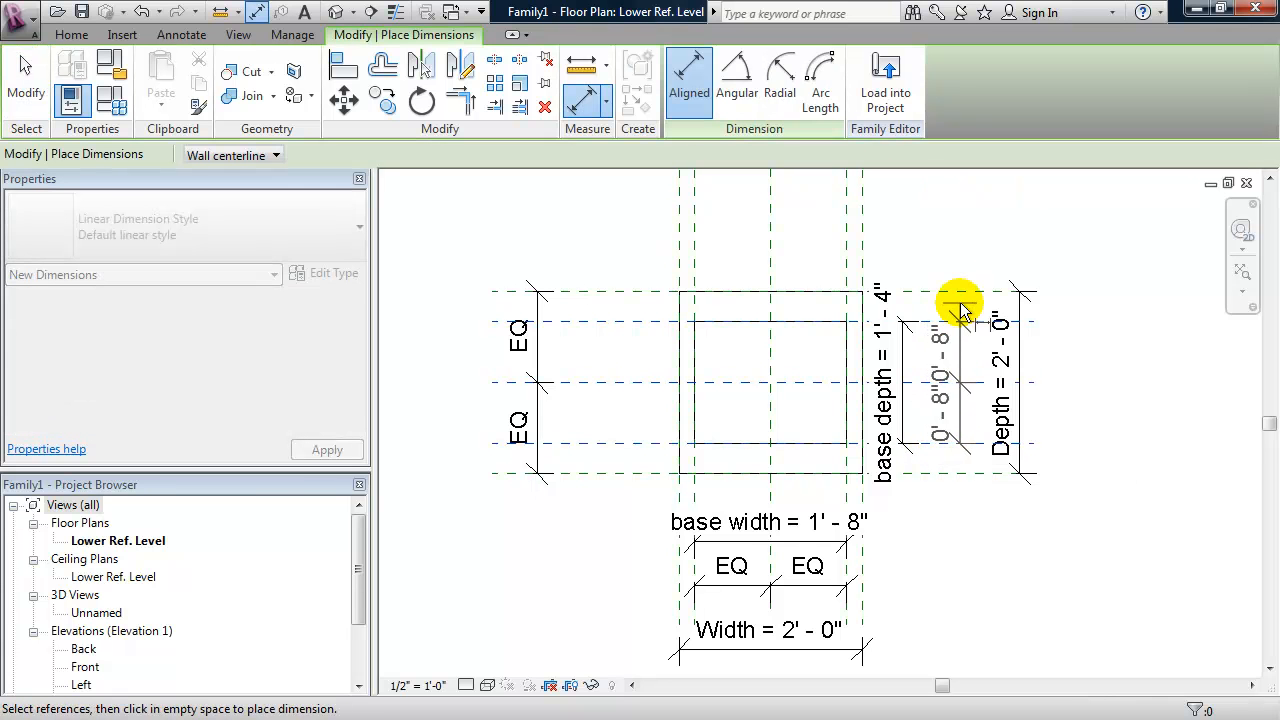
click(958, 243)
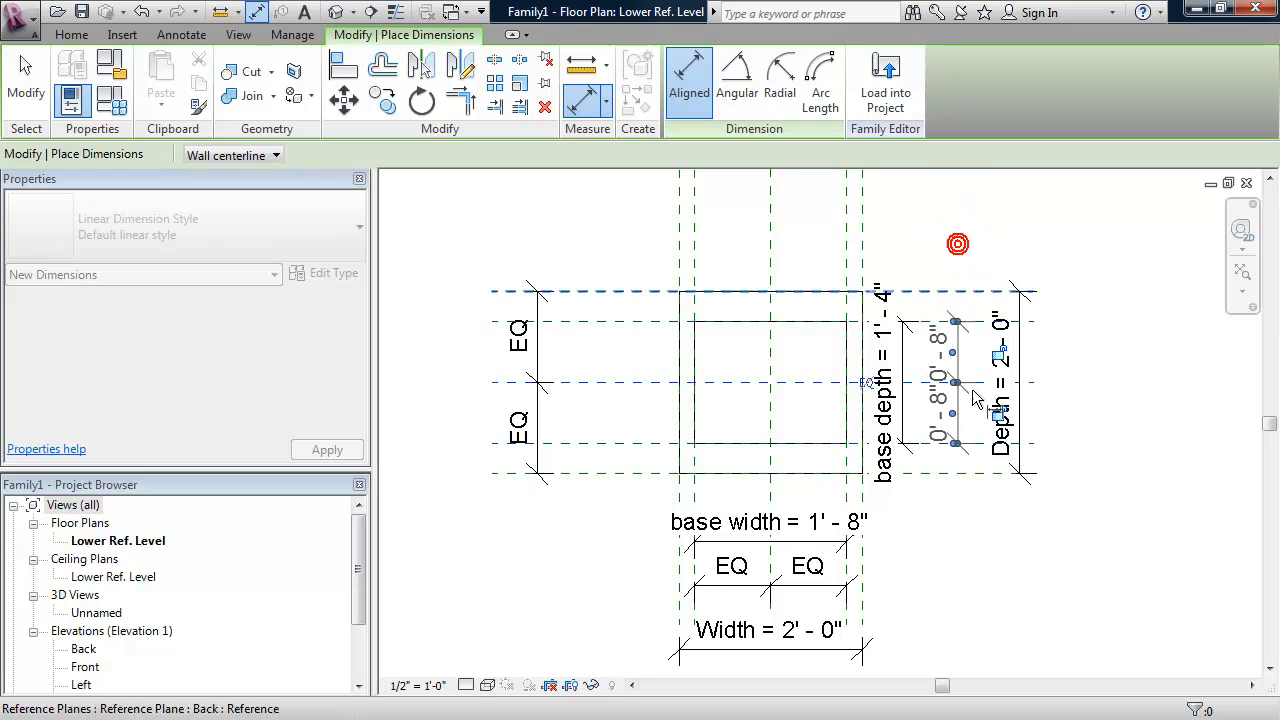
click(862, 380)
key(Escape)
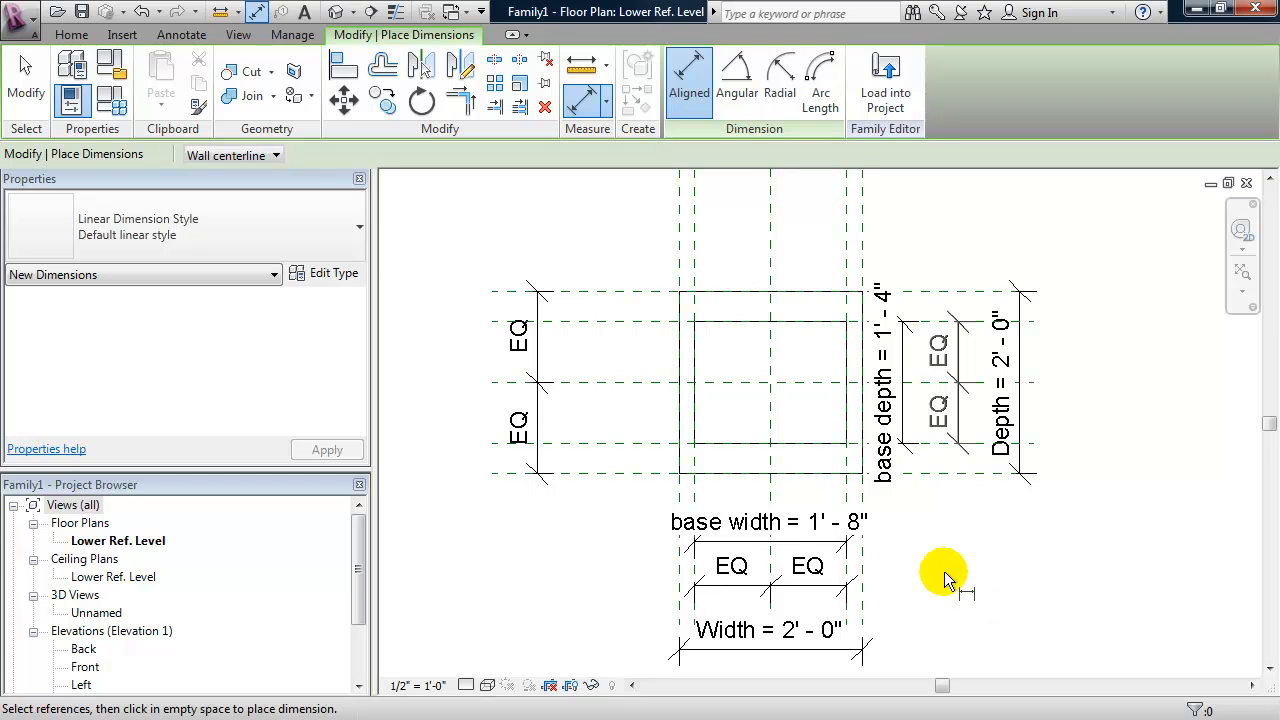
- Test the inner extrusion's depth by applying a base depth of 1' 8" in the family types
click(120, 104)
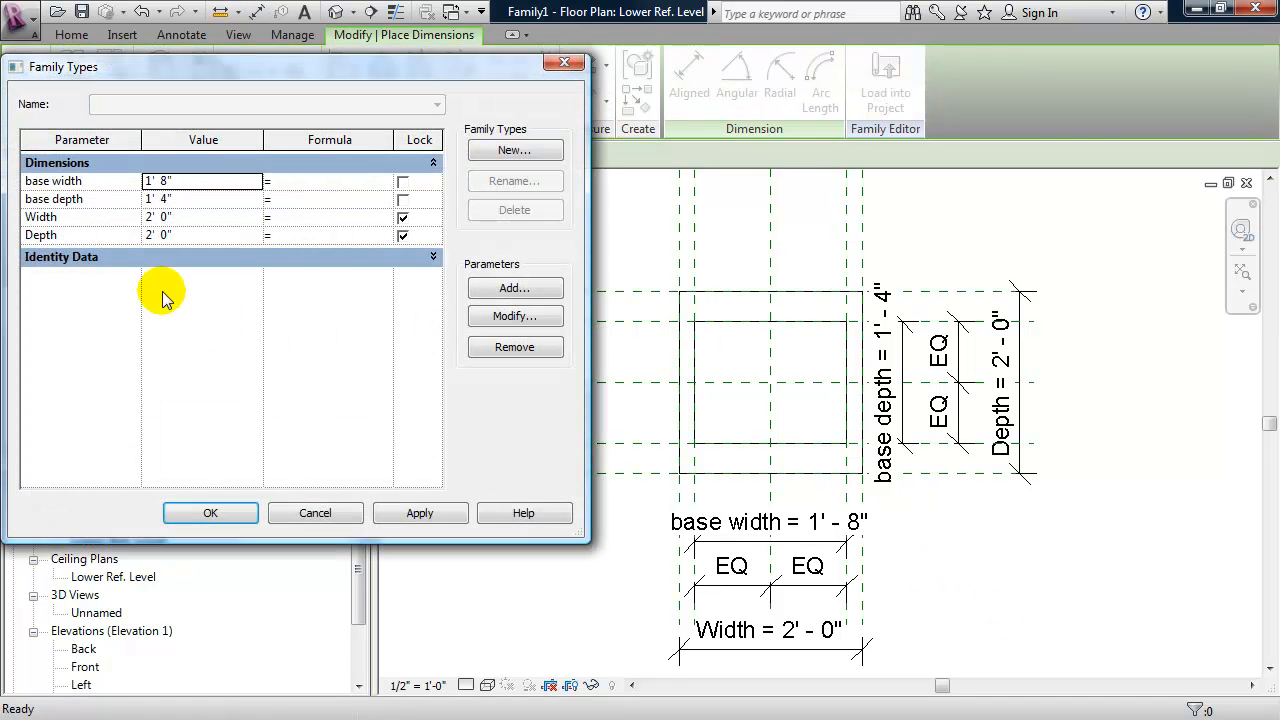
click(183, 200)
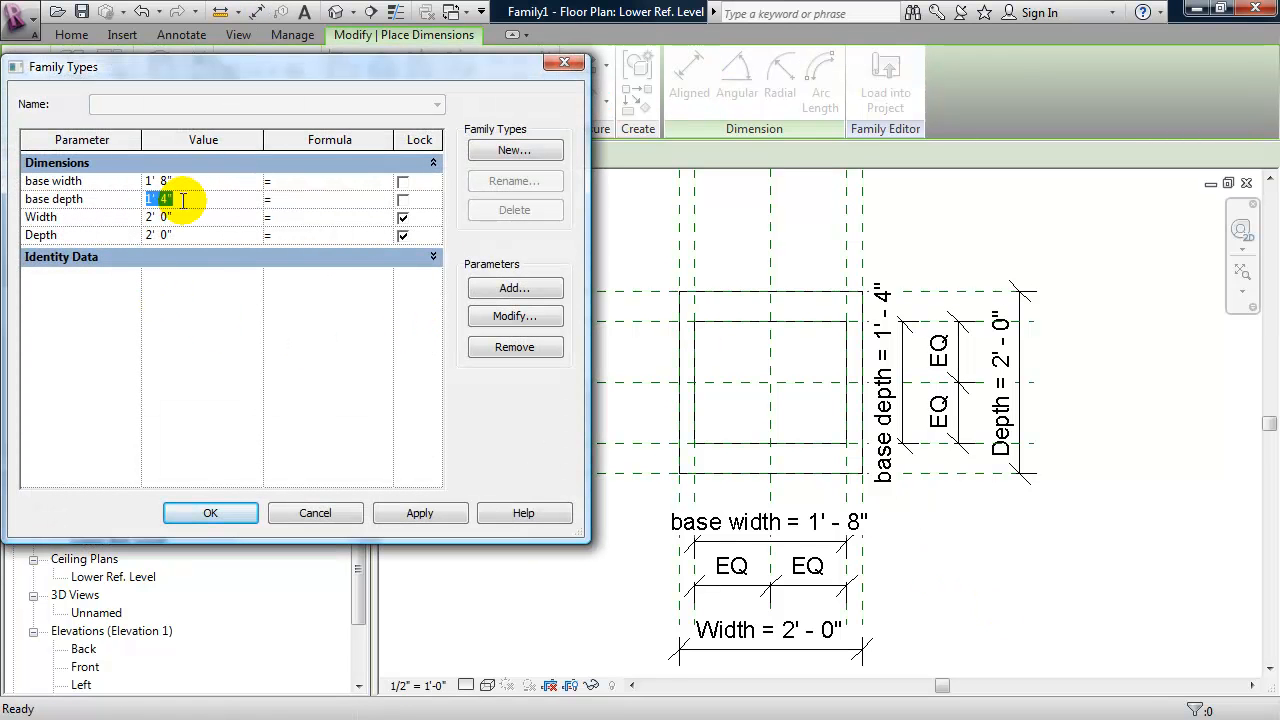
text(1'8)
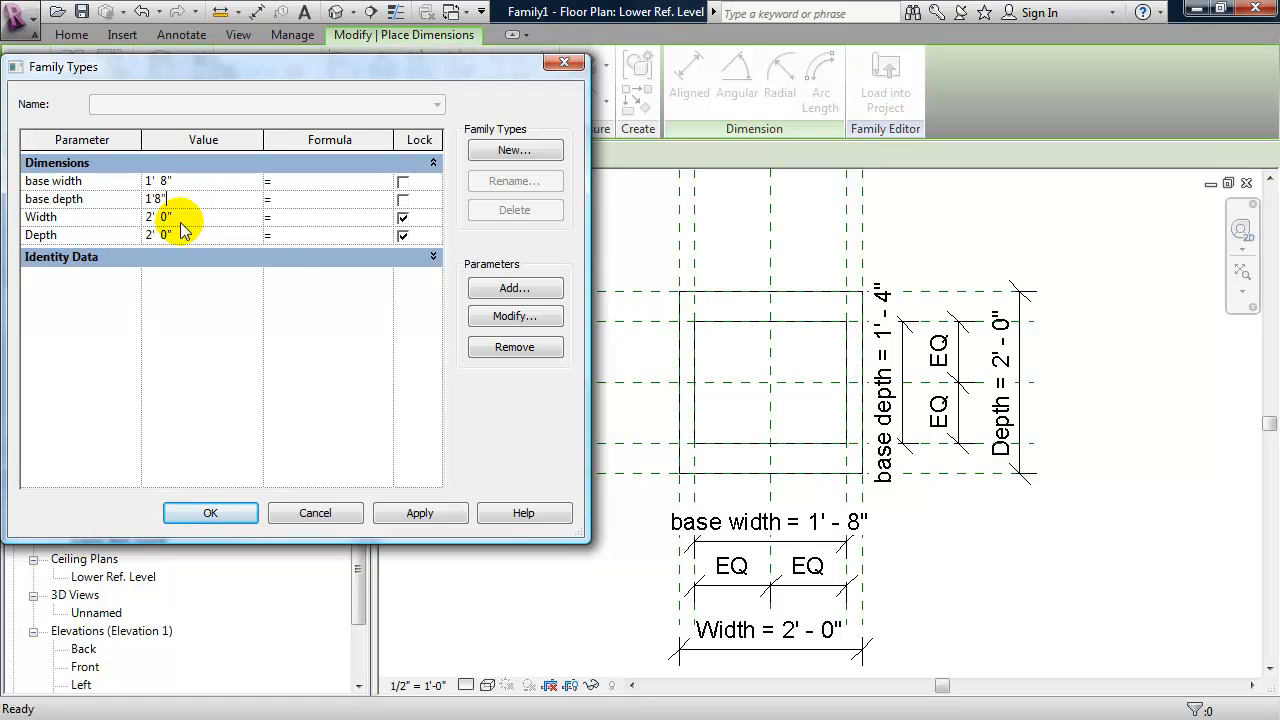
click(437, 510)
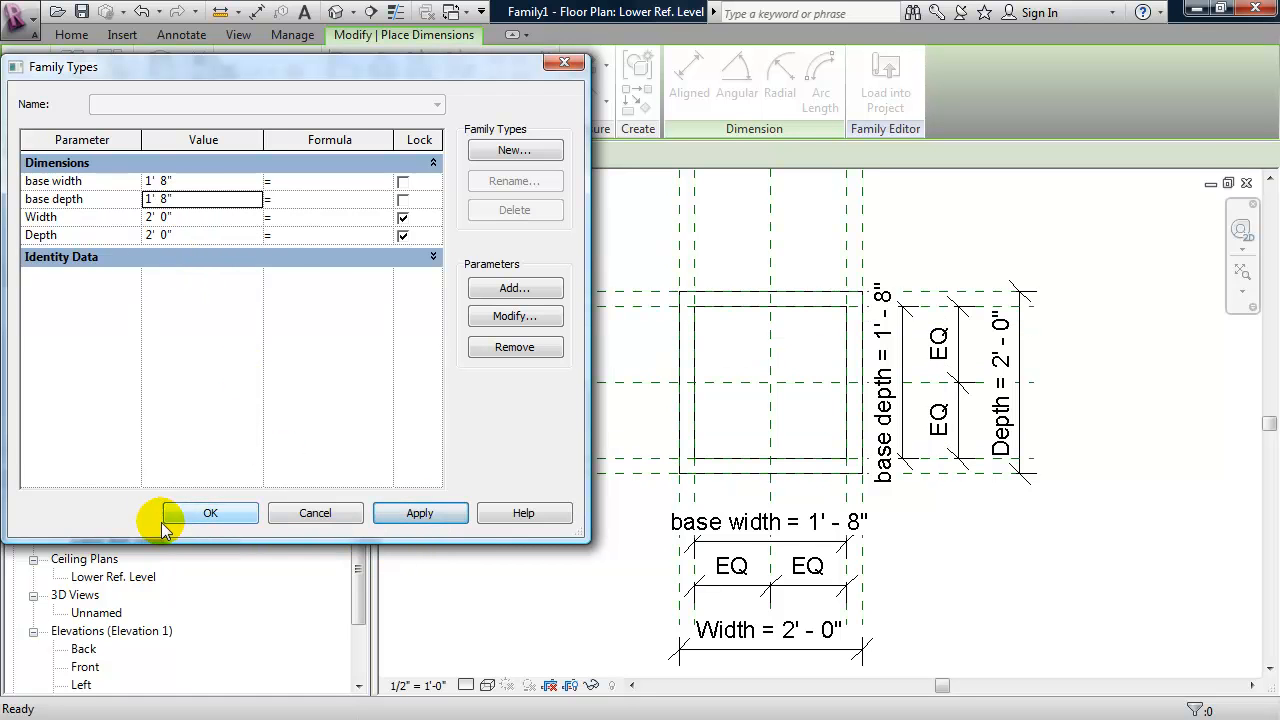
click(205, 513)
mouse_move(960, 530)
middle_down()
mouse_move(960, 515)
mouse_move(968, 534)
mouse_move(981, 527)
middle_up()
key(Escape)
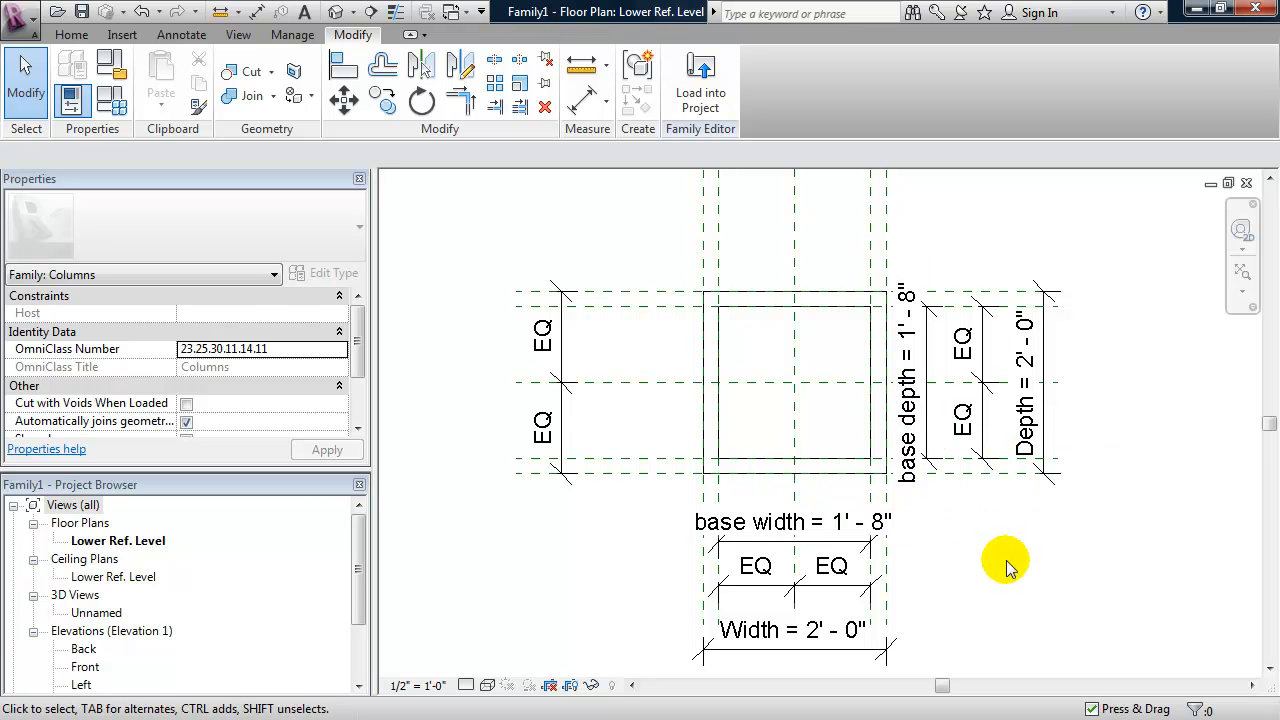
- Drive the base width parameter with the formula Width/4 in the family types and apply it
middle_drag(1006, 566, 995, 549)
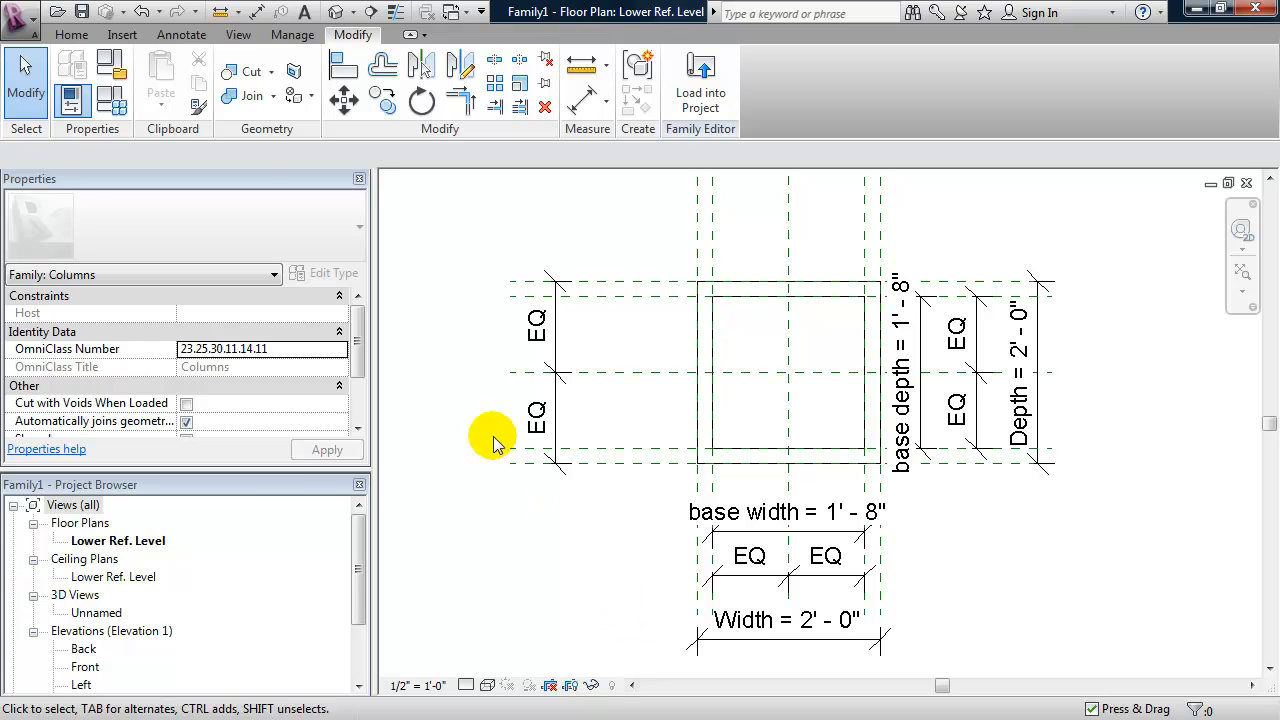
click(124, 106)
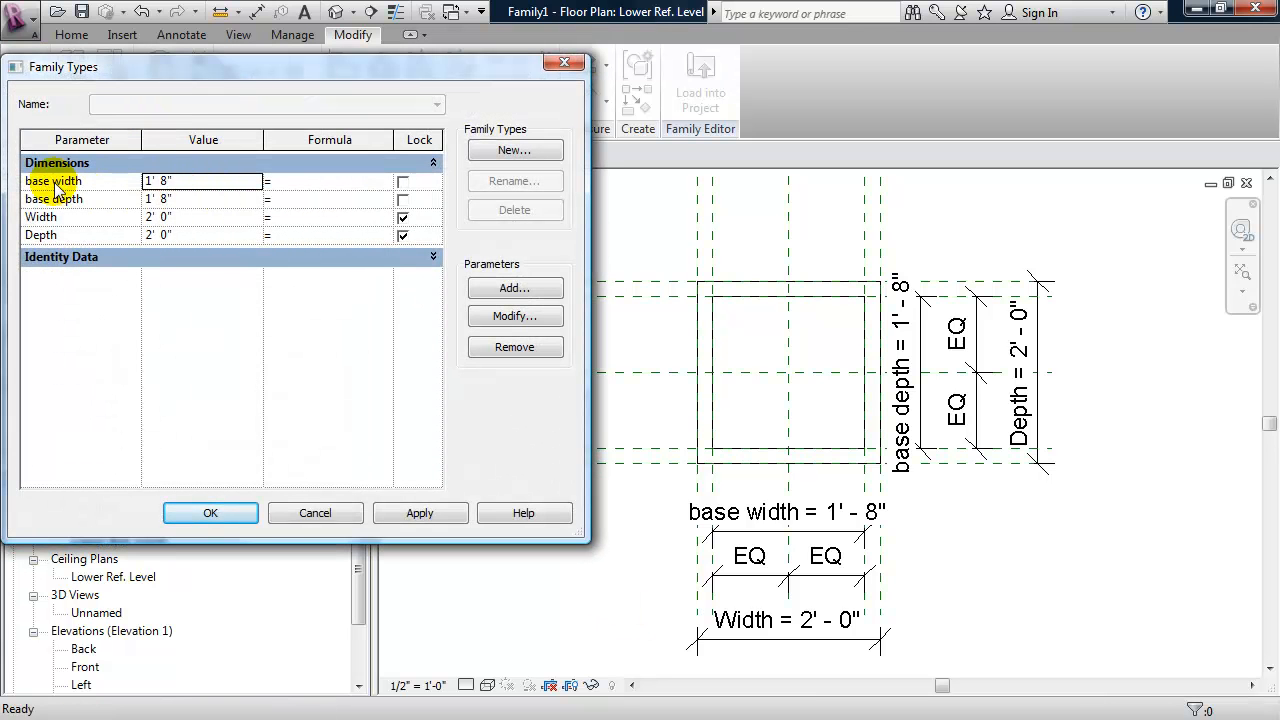
click(282, 180)
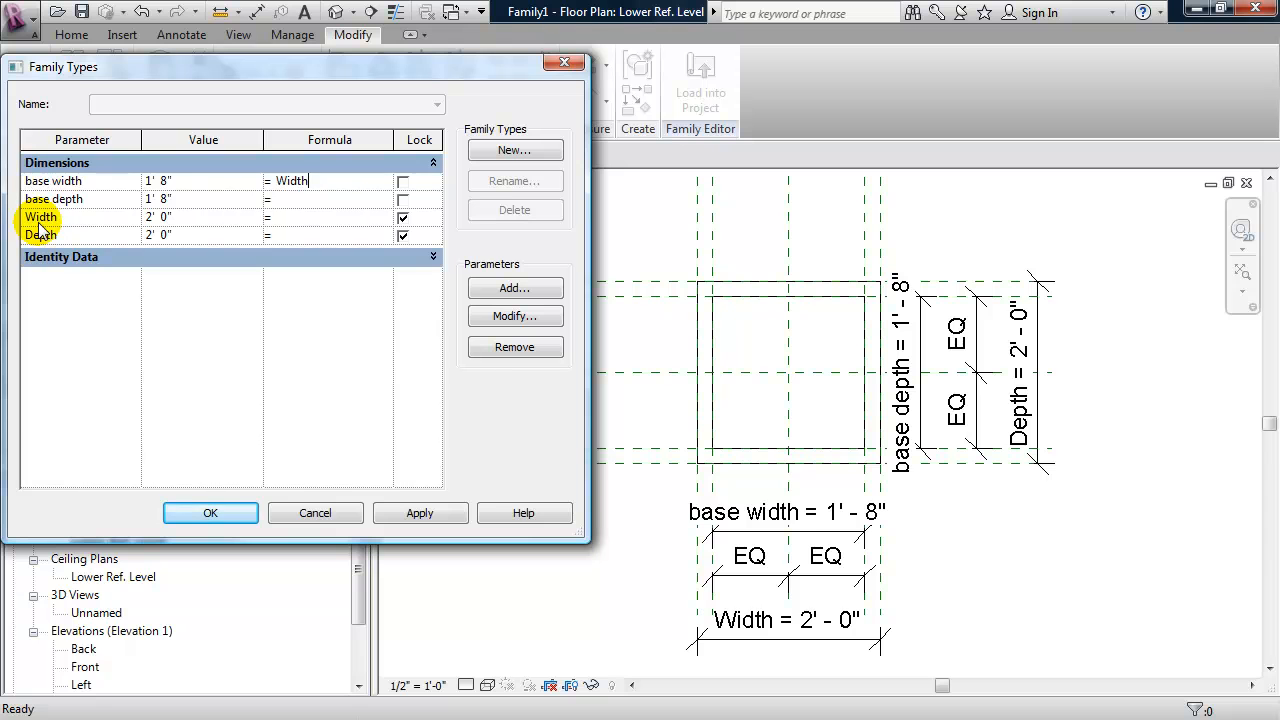
click(293, 184)
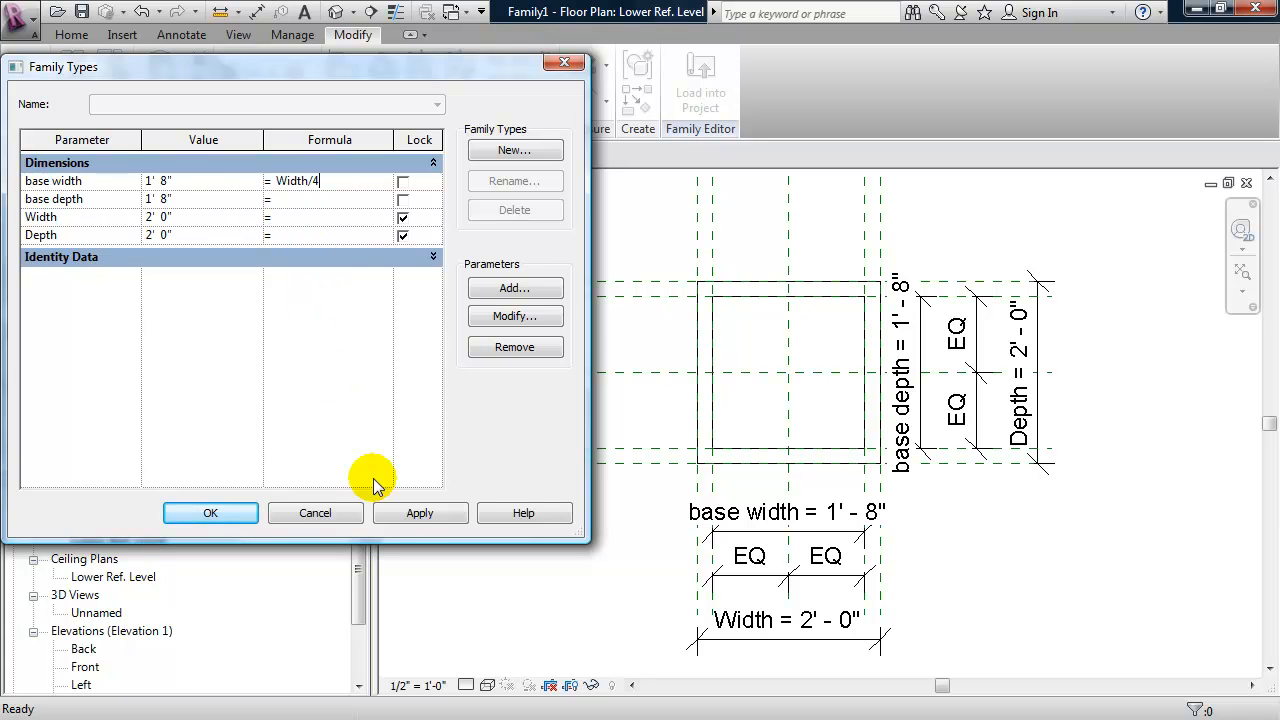
click(417, 514)
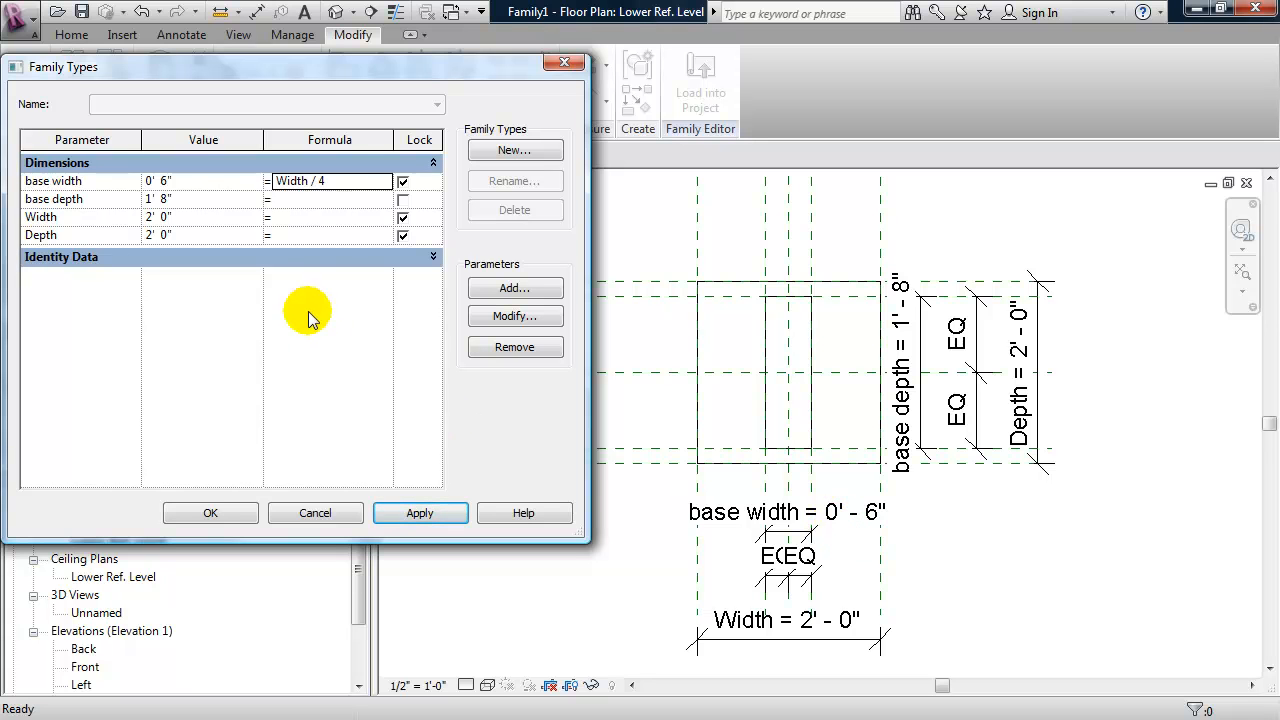
- Change the base width formula to Width / 2 and apply it
click(337, 181)
click(342, 182)
click(342, 182)
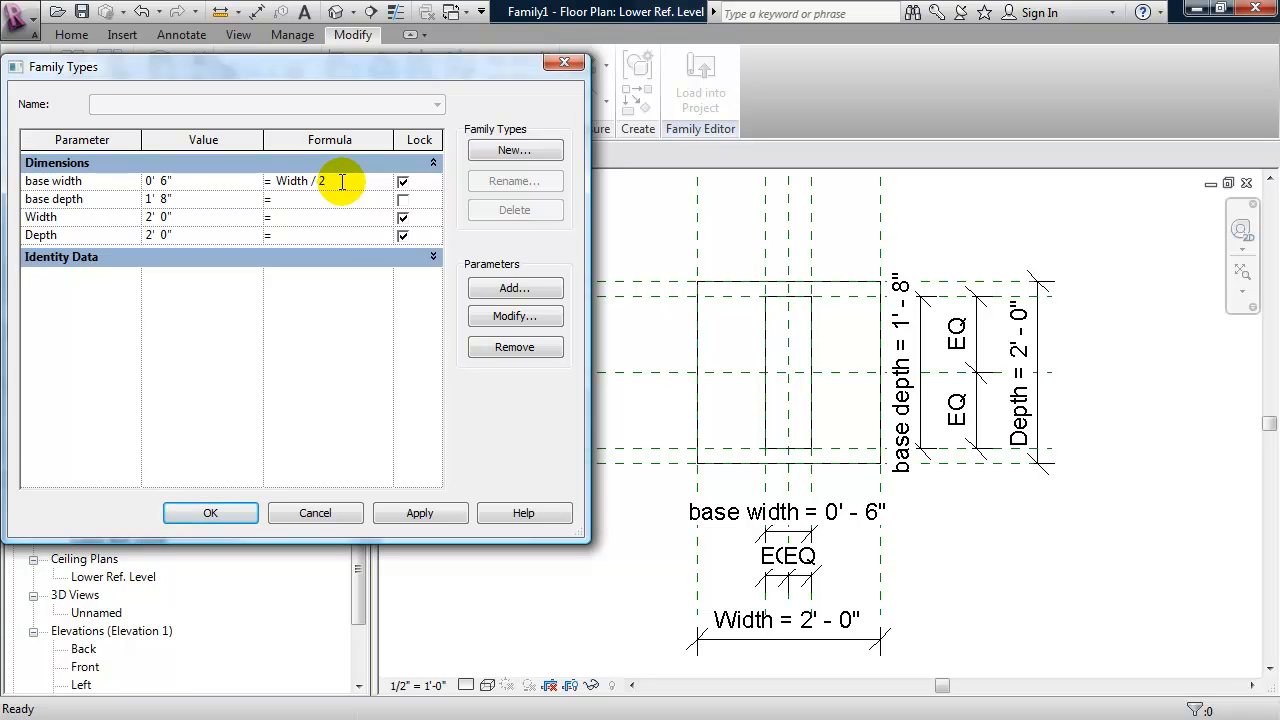
text(2)
click(417, 513)
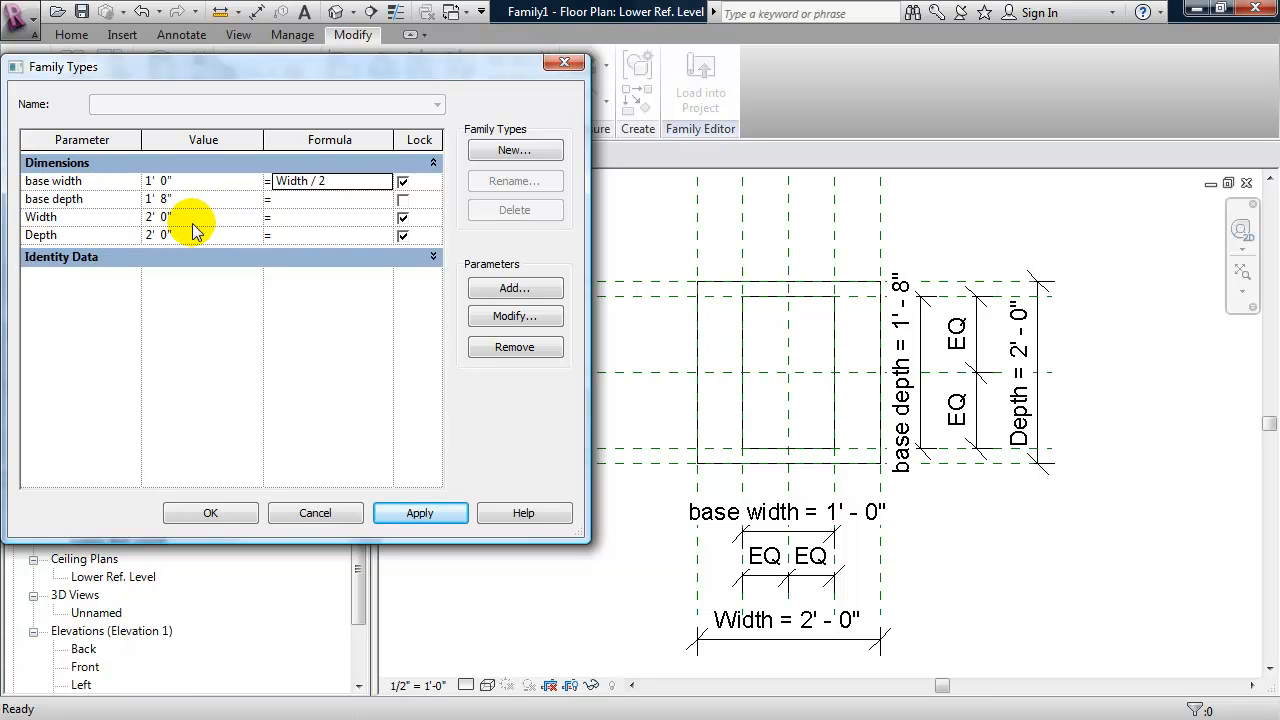
- Drive the base depth parameter with the formula Depth / 2 and accept the family types
click(296, 200)
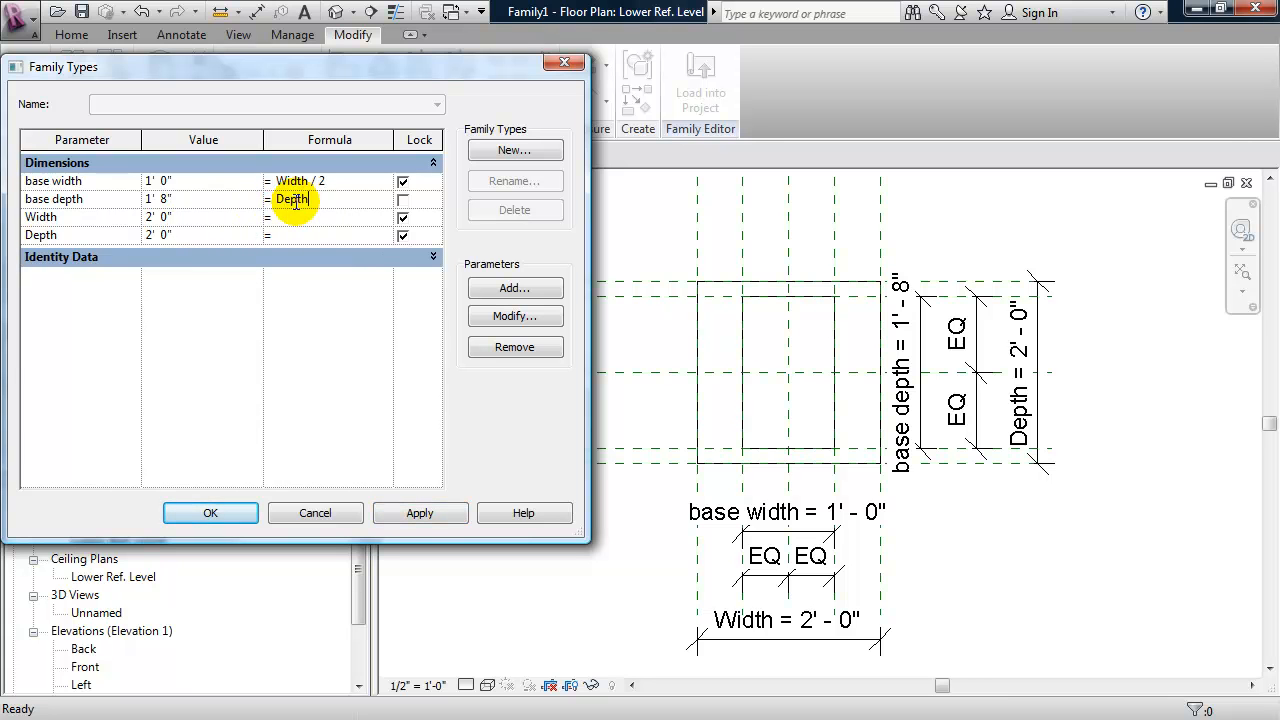
key(Return)
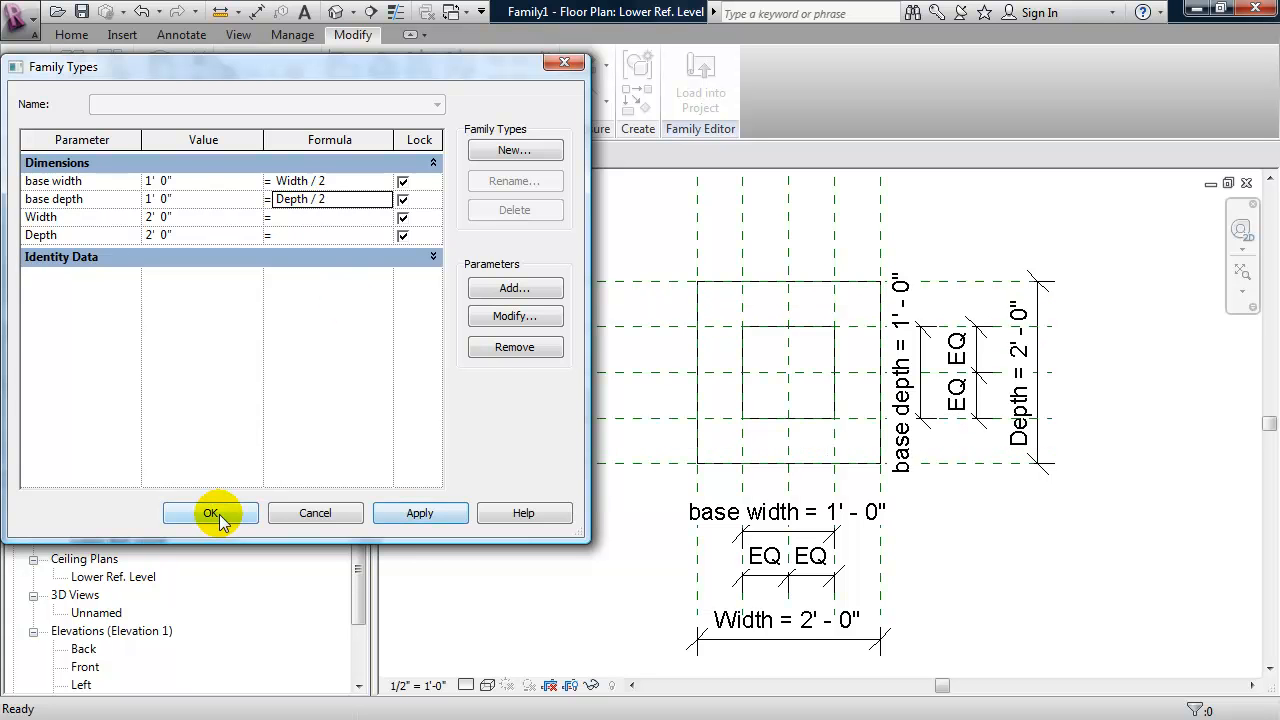
click(211, 513)
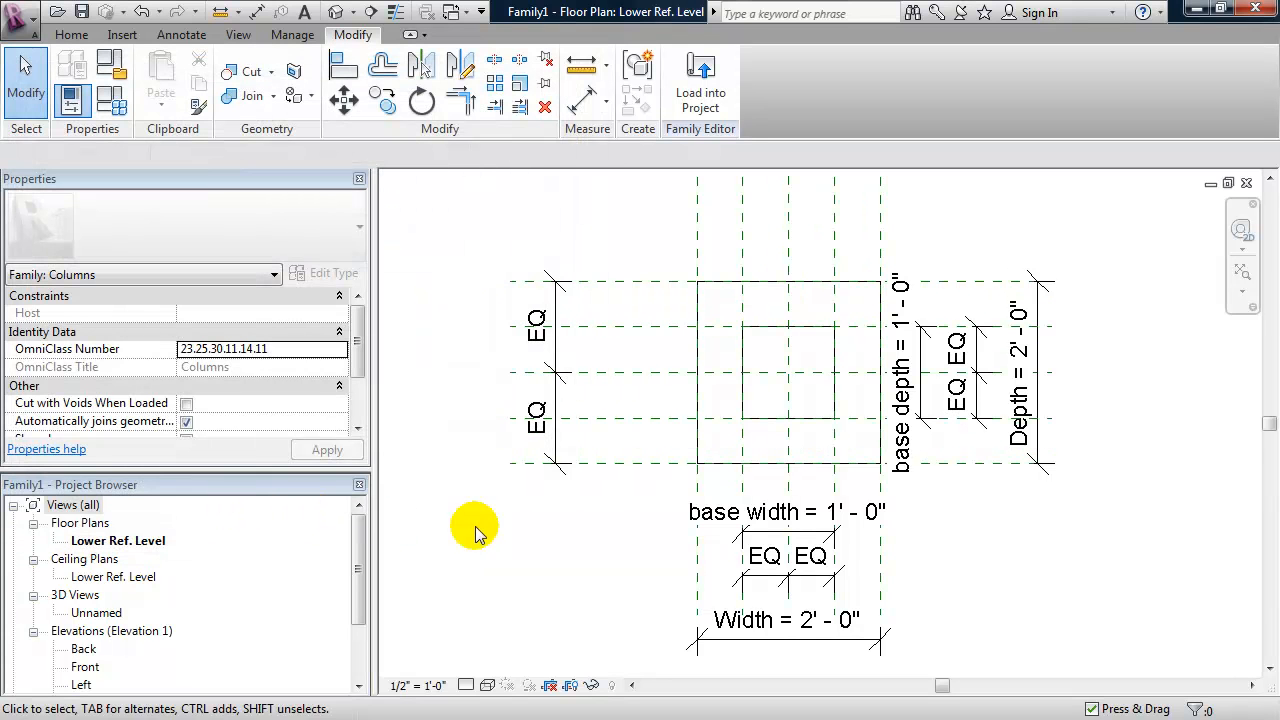
- In the Back elevation, stretch the outer extrusion so it runs from about 2' 10" to about 6' 0" above the lower level
middle_drag(530, 530, 560, 545)
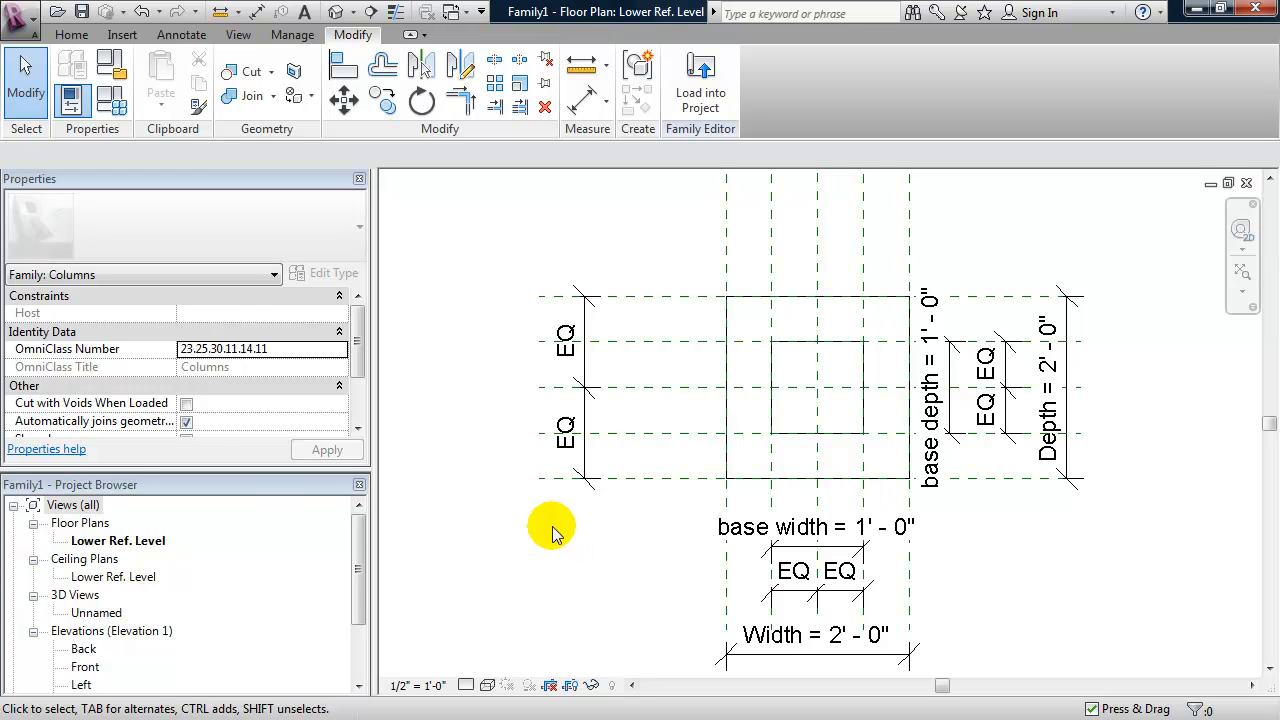
double_click(84, 649)
middle_drag(587, 581, 562, 576)
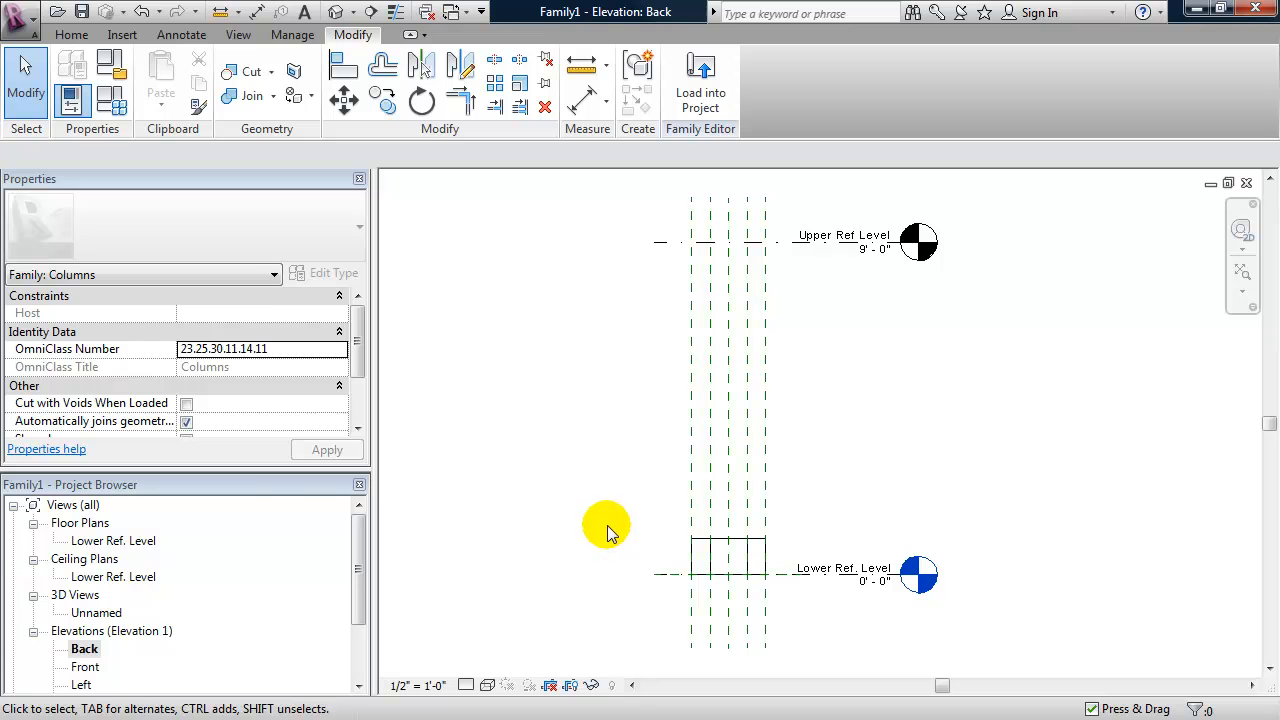
click(694, 560)
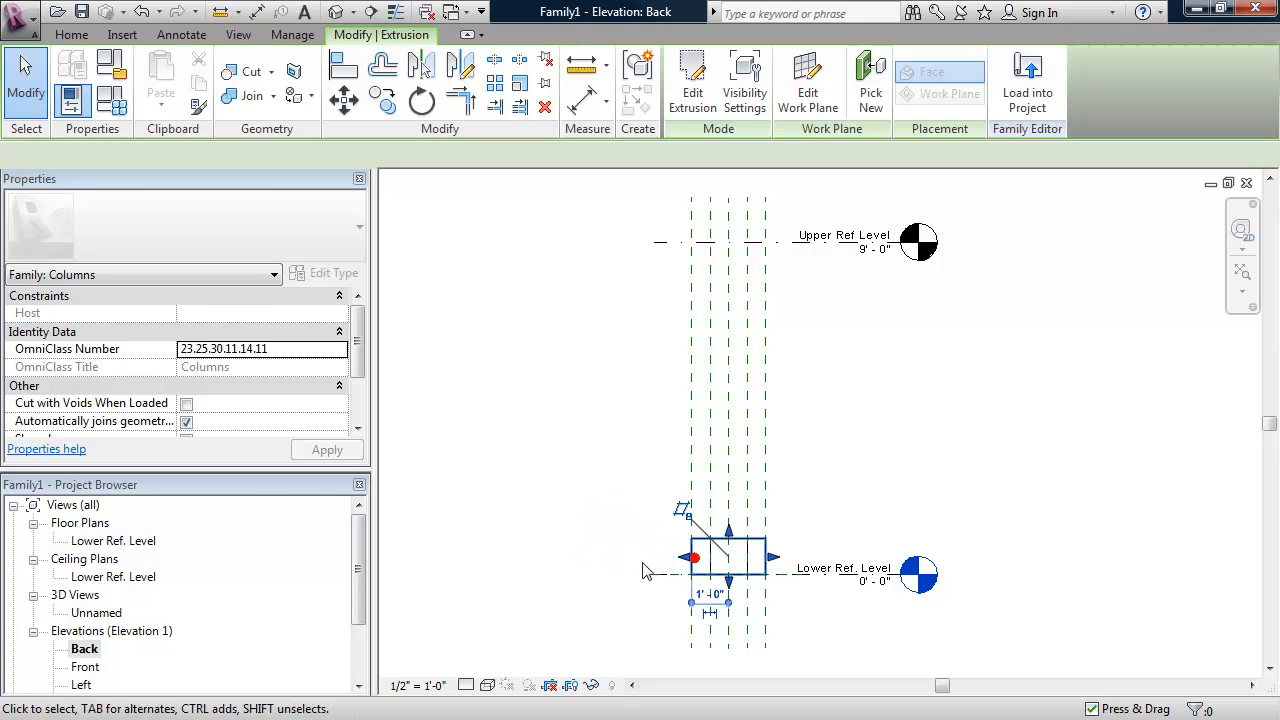
drag(728, 530, 728, 352)
drag(731, 592, 723, 470)
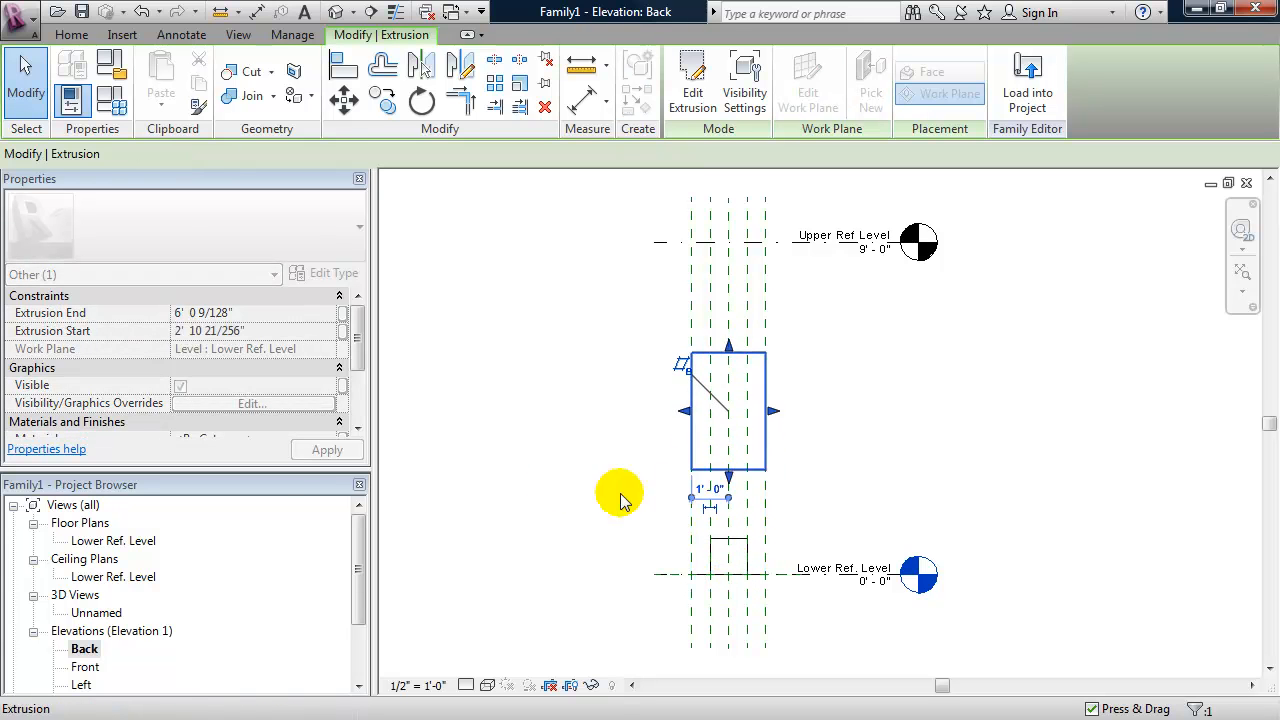
click(553, 482)
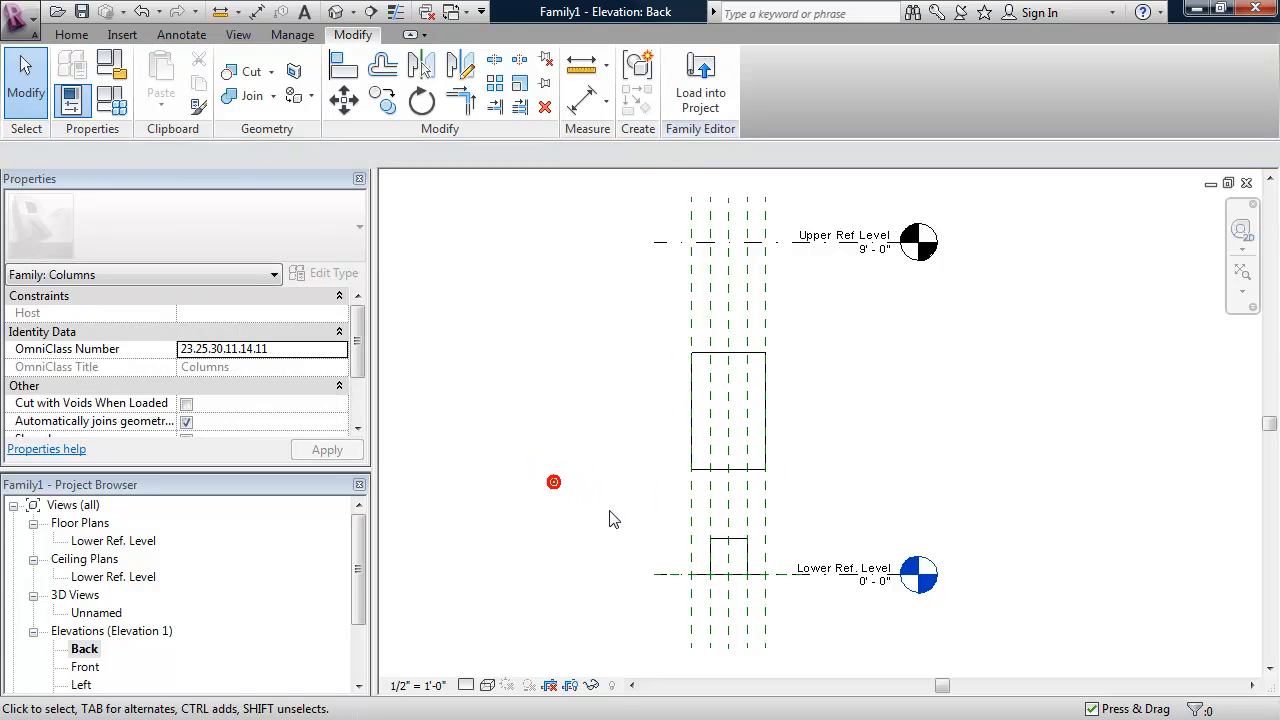
- Extend the inner extrusion's top up to the underside of the outer extrusion and lock the two edges together
click(714, 542)
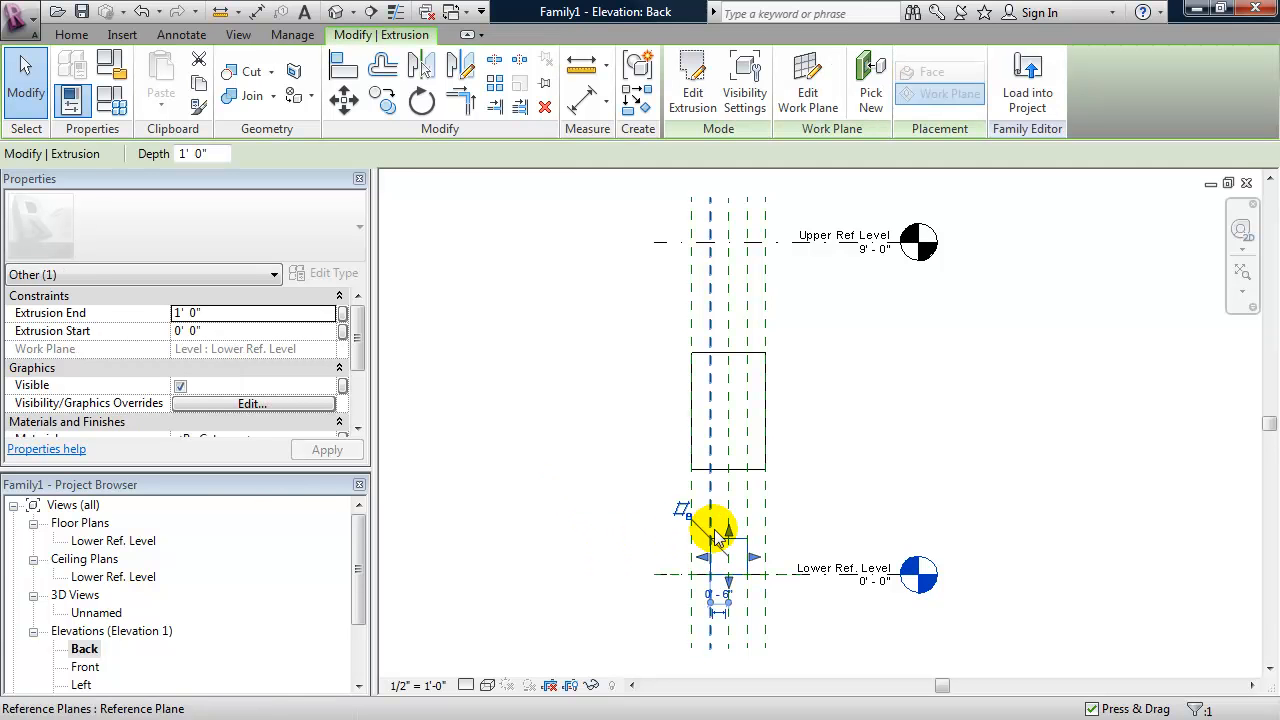
drag(728, 530, 734, 392)
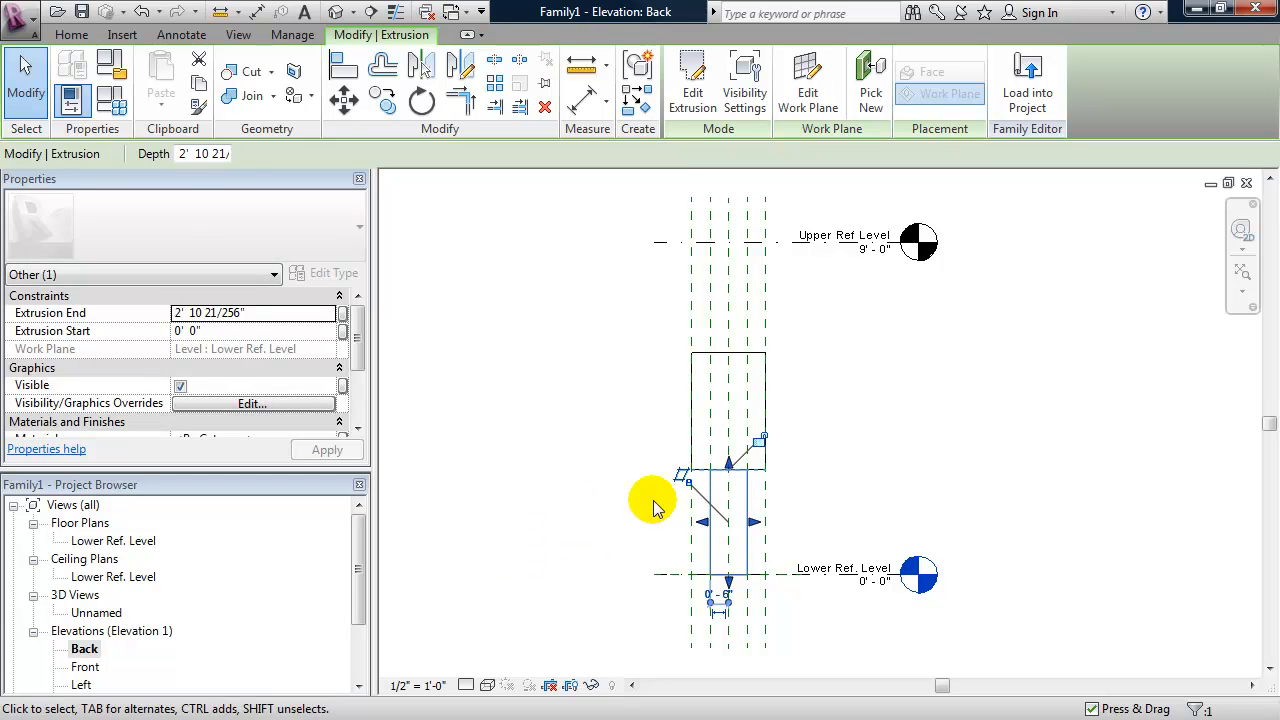
click(757, 441)
middle_drag(531, 483, 599, 497)
key(Escape)
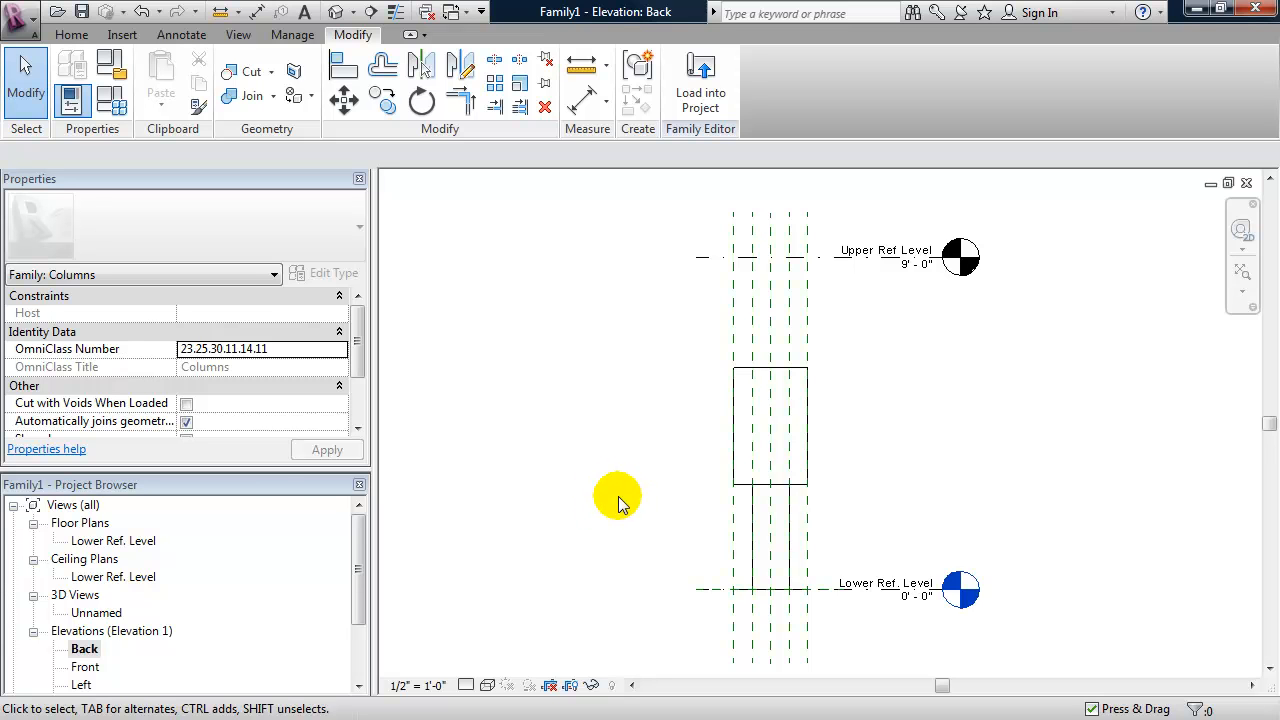
- Add an aligned dimension between the bottom and top edges of the outer extrusion, placed beside the column
key(d)
key(i)
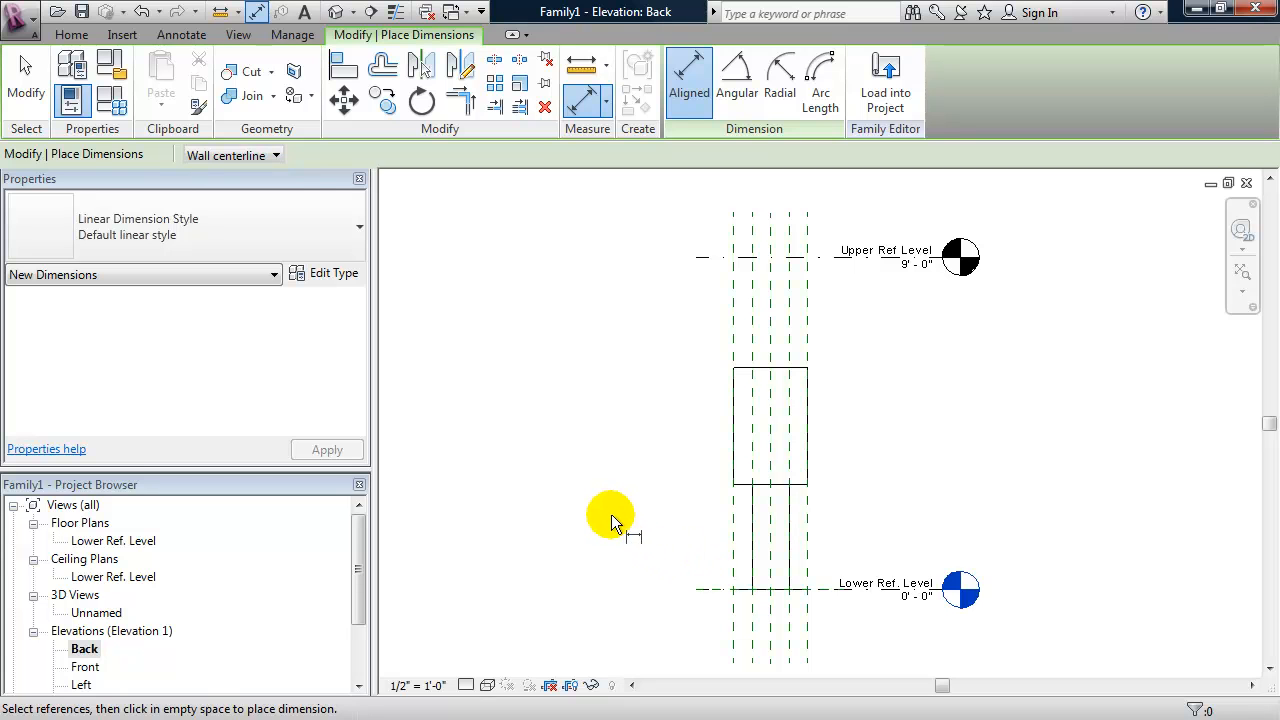
click(765, 484)
click(757, 368)
click(668, 380)
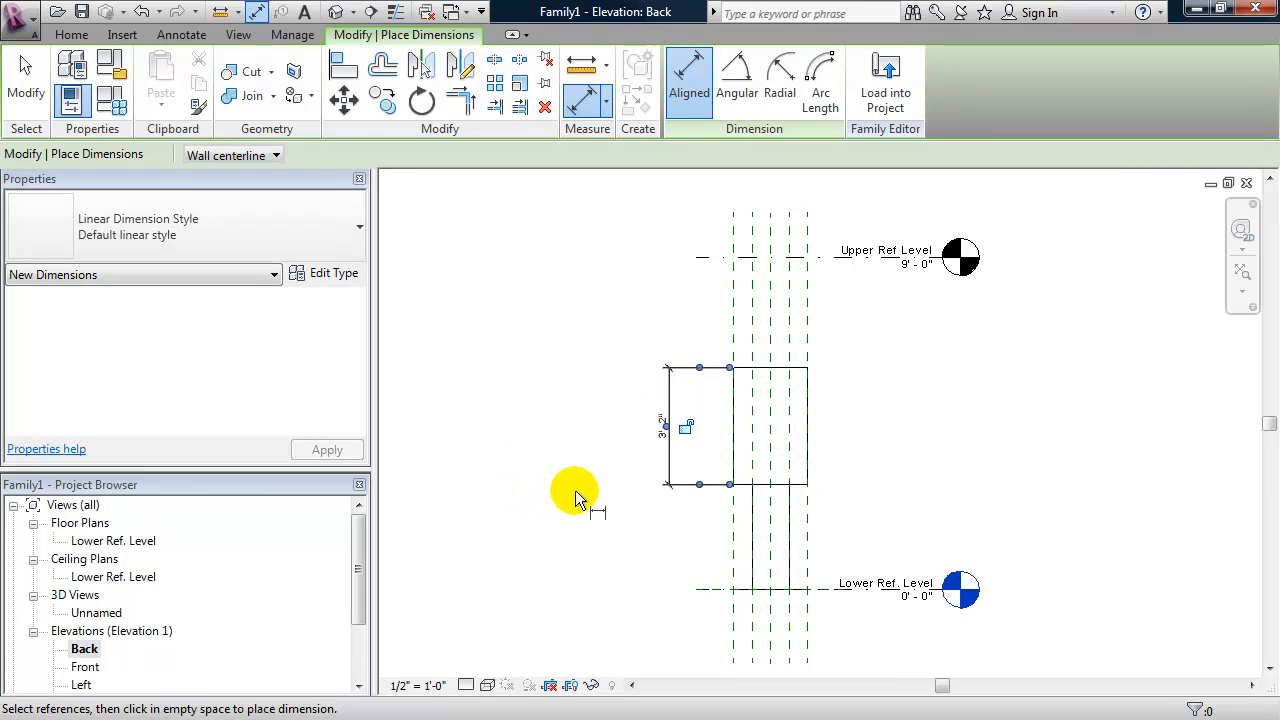
key(Escape)
key(Escape)
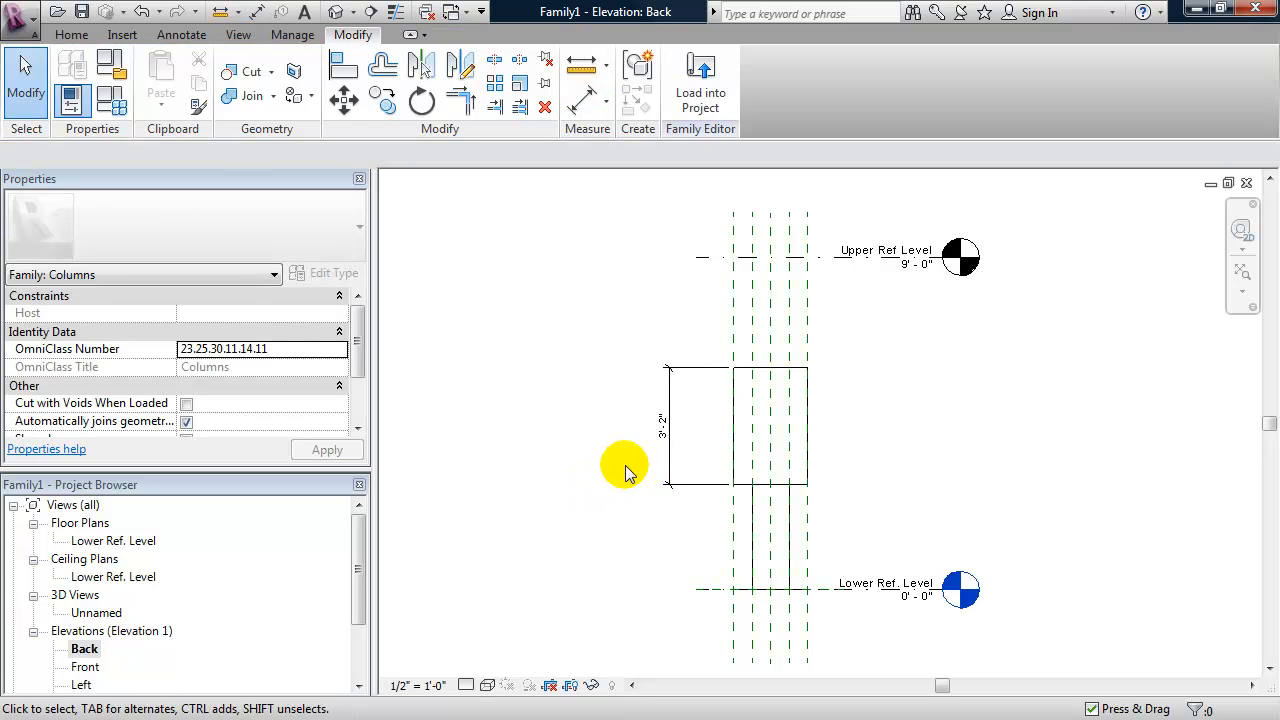
- Label the outer extrusion's vertical dimension with a new type parameter named Height
click(665, 452)
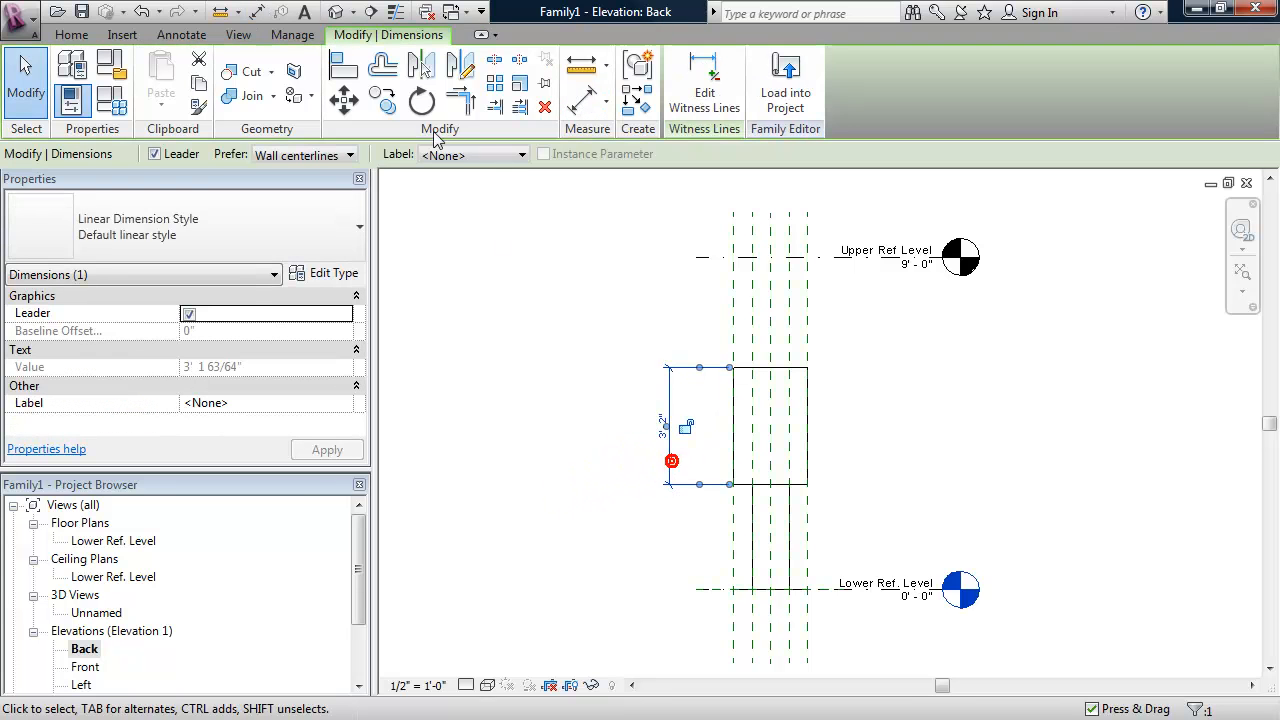
click(462, 156)
click(490, 191)
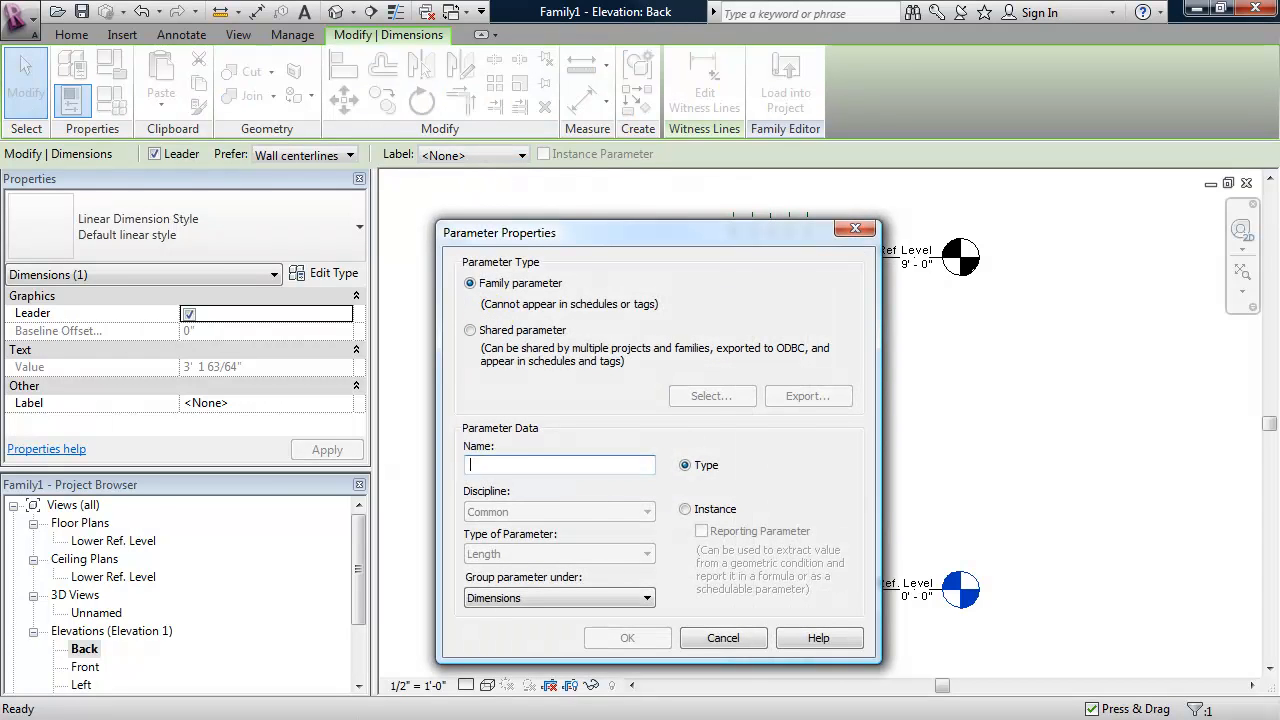
text(Height)
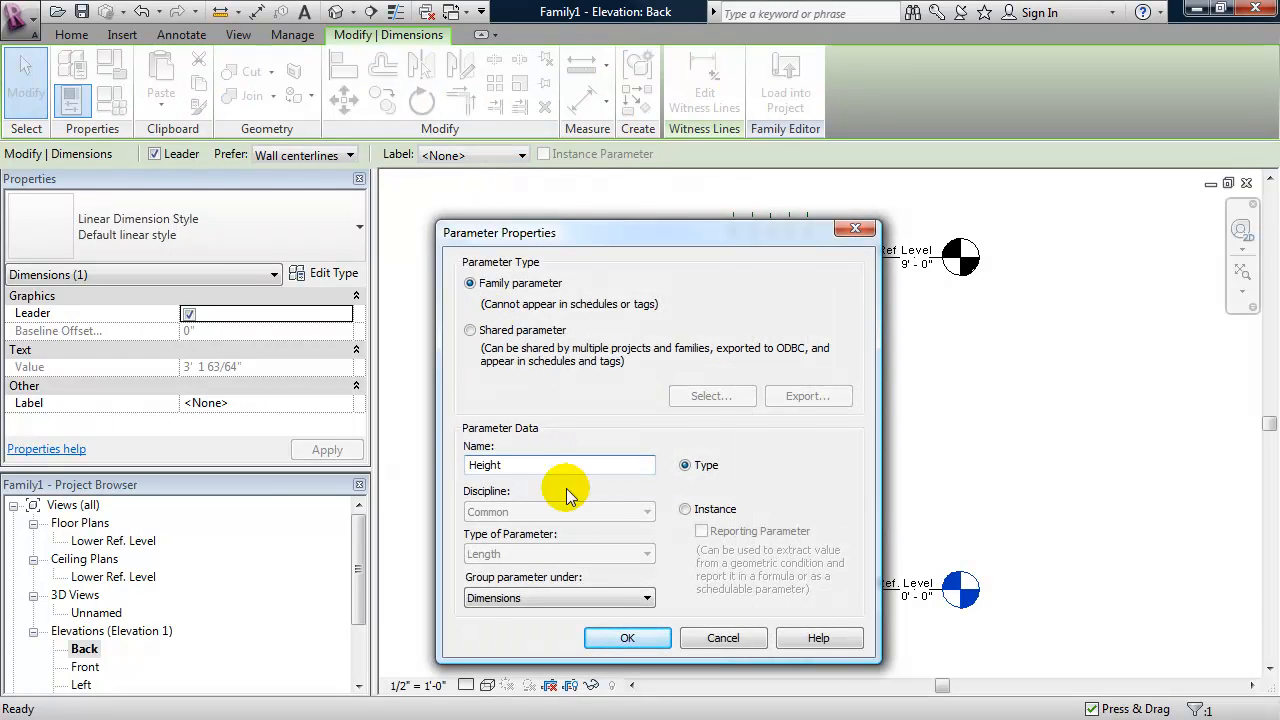
click(622, 639)
click(572, 548)
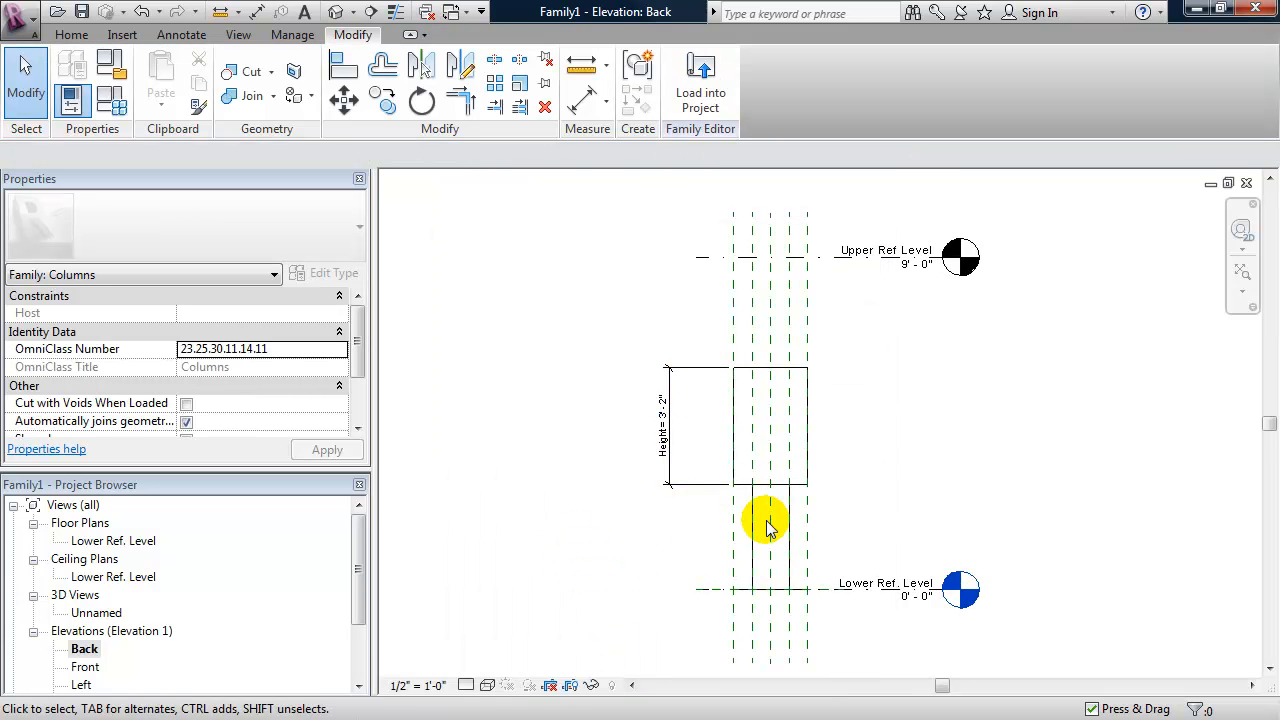
- Add an aligned dimension between the top and bottom edges of the inner extrusion, in line with the Height dimension
key(d)
key(i)
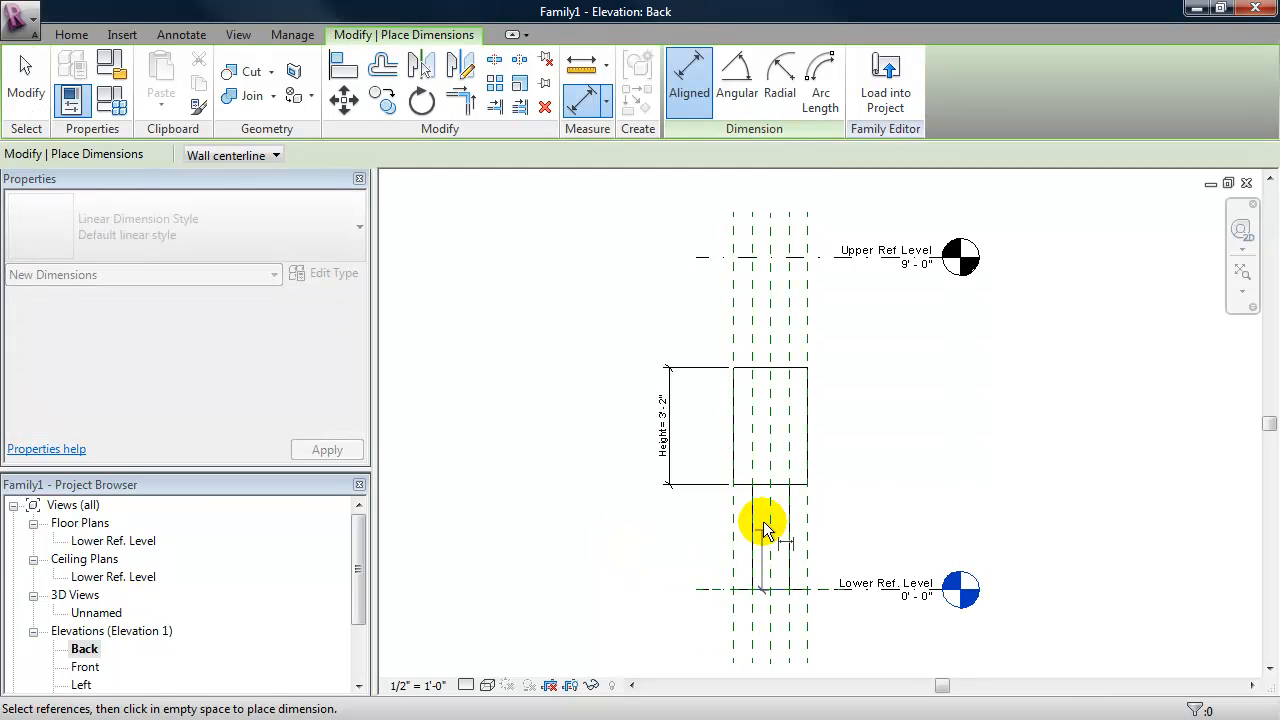
click(760, 485)
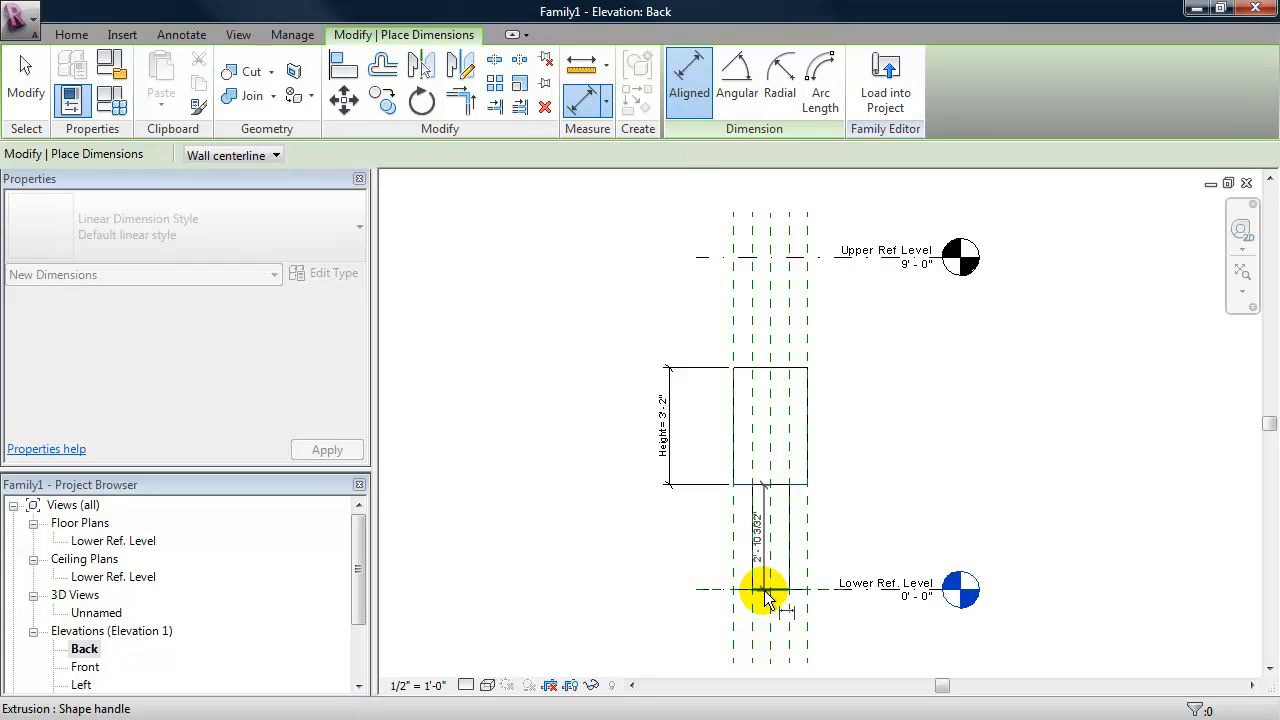
click(889, 593)
click(670, 472)
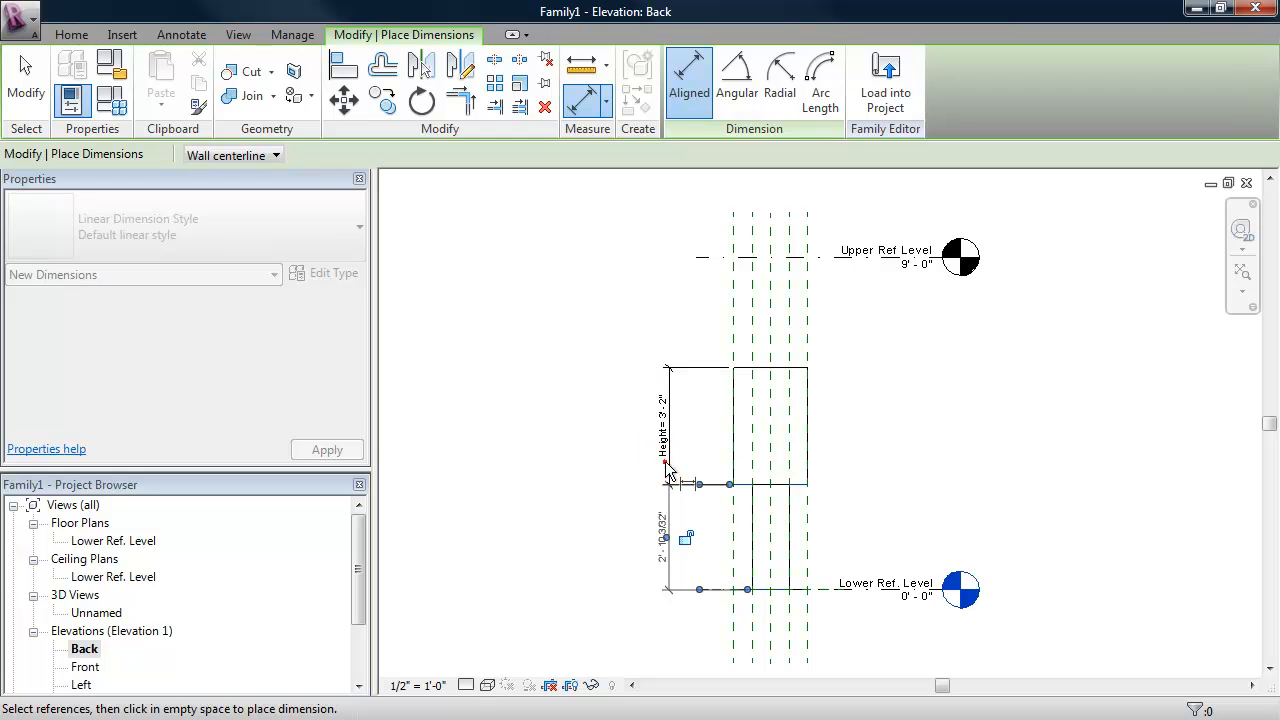
key(Escape)
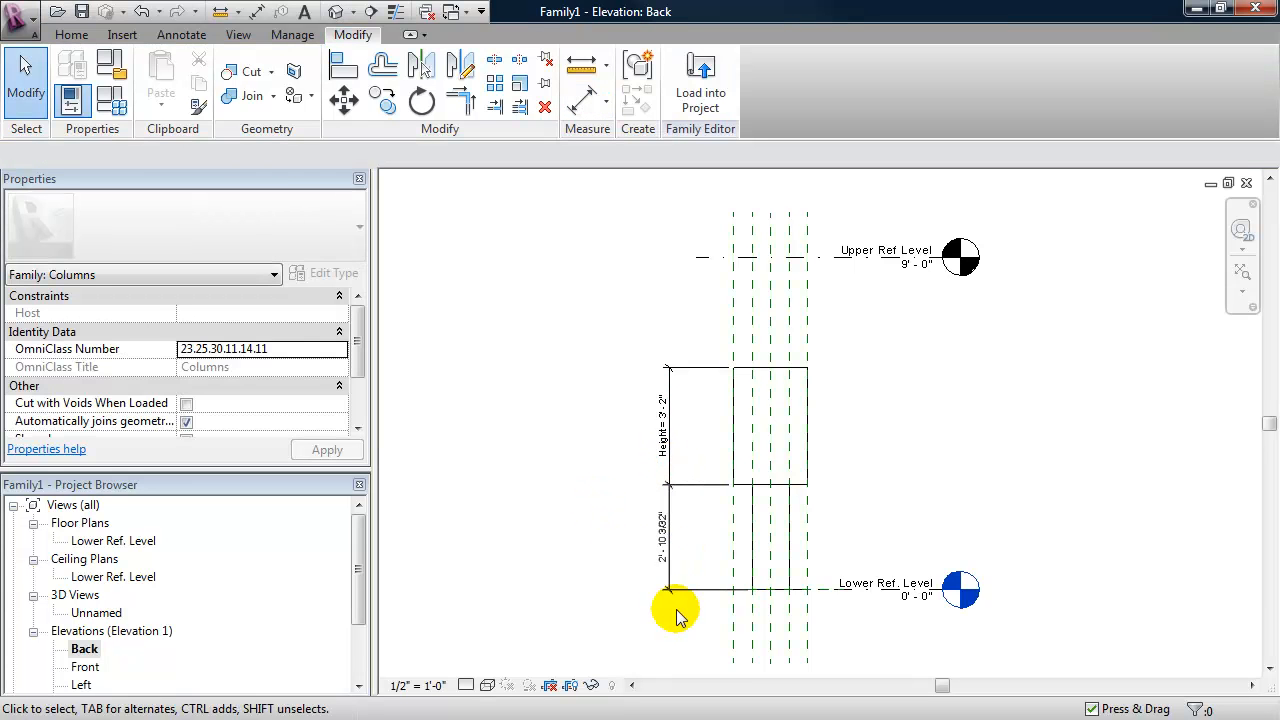
- Label the inner extrusion's vertical dimension with a new type parameter named base height
click(668, 540)
click(442, 156)
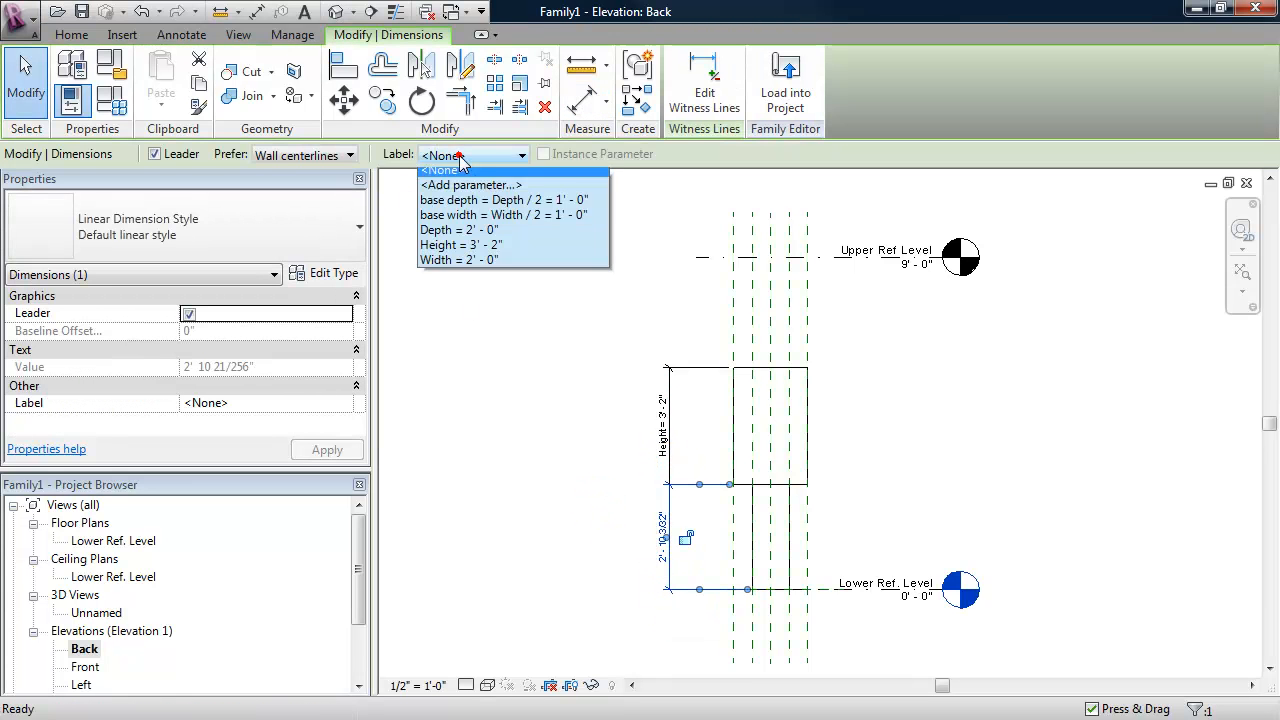
click(502, 188)
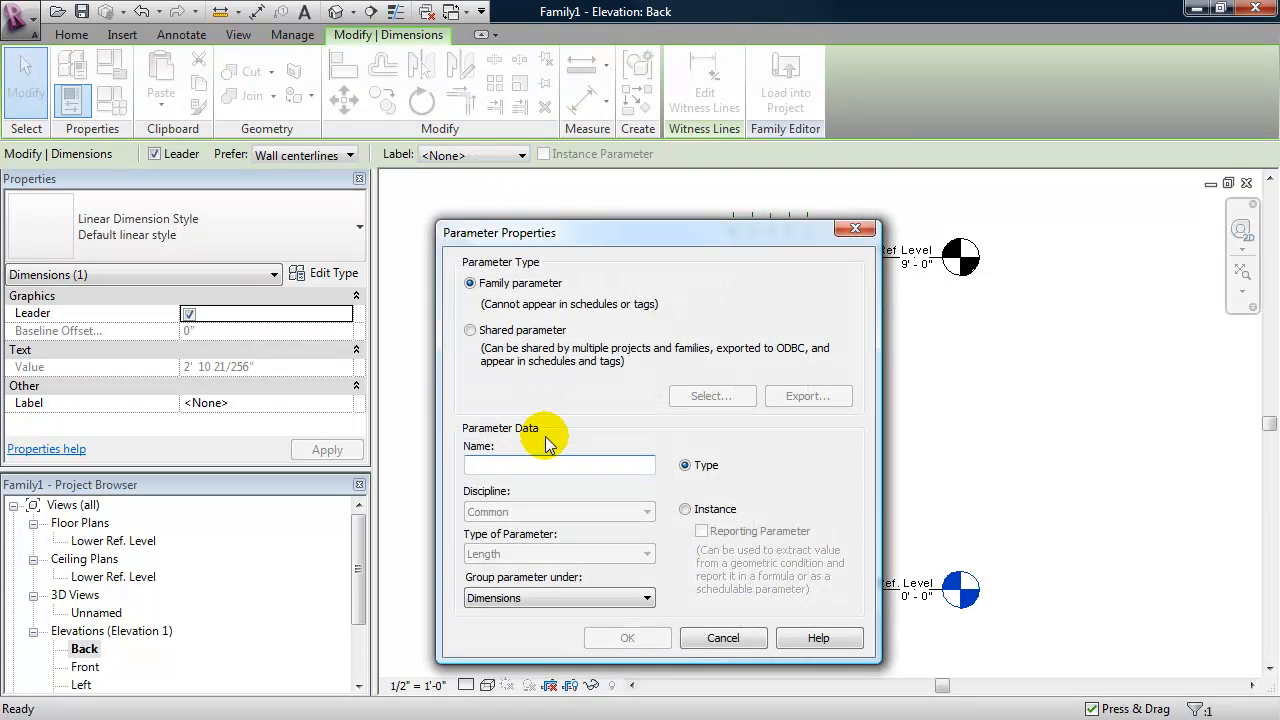
text(base height)
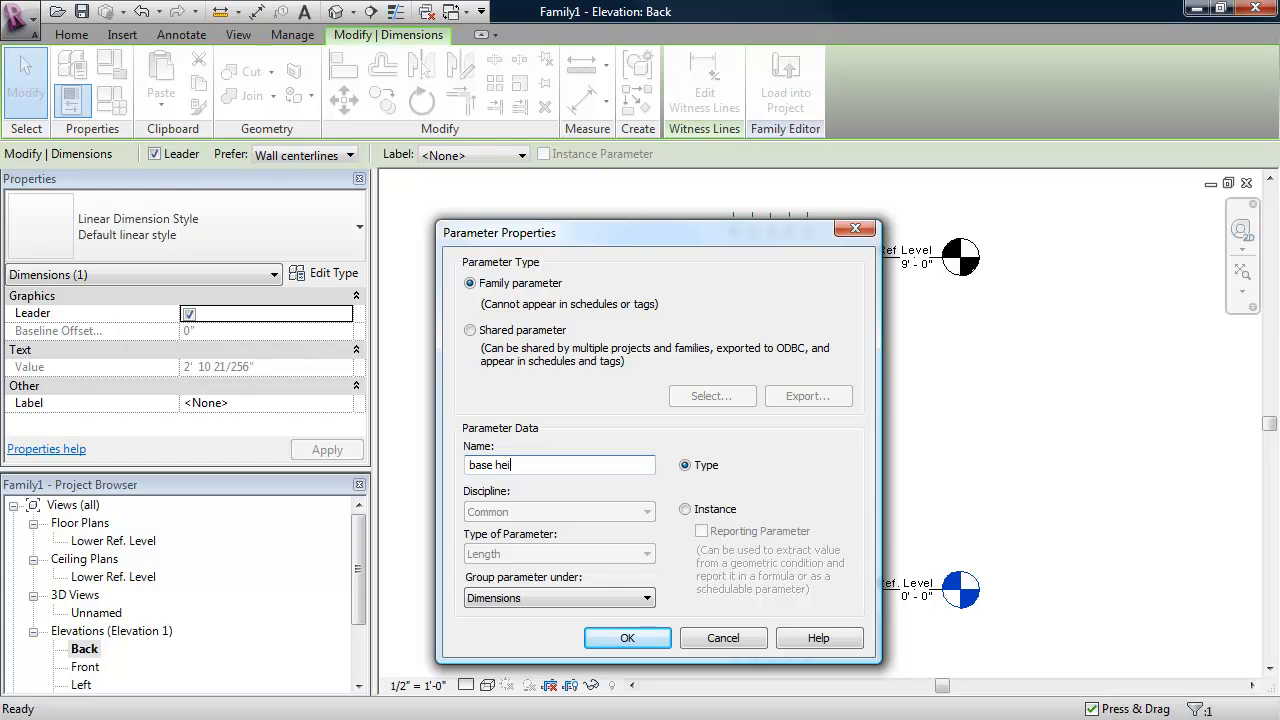
click(627, 638)
click(538, 513)
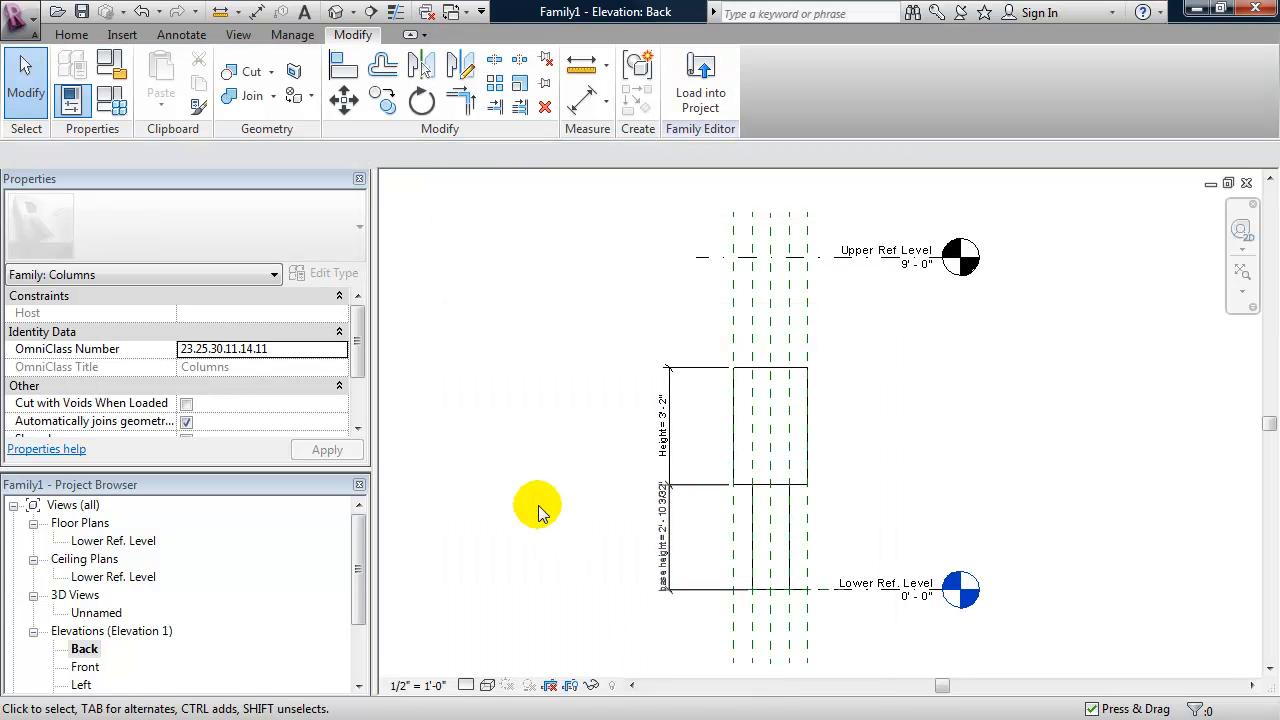
- Drive the base height parameter with the formula Height / 3 in the family types, apply it and accept
scroll(607, 545, up, 1)
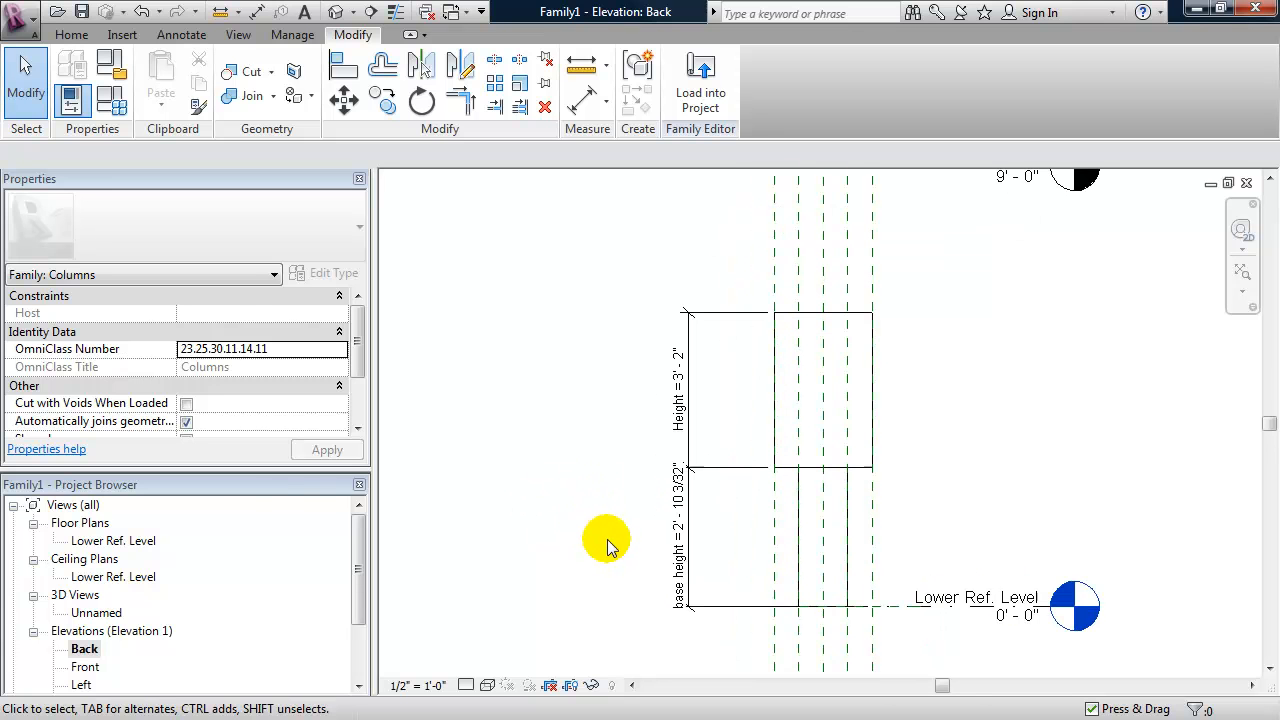
middle_drag(609, 529, 605, 538)
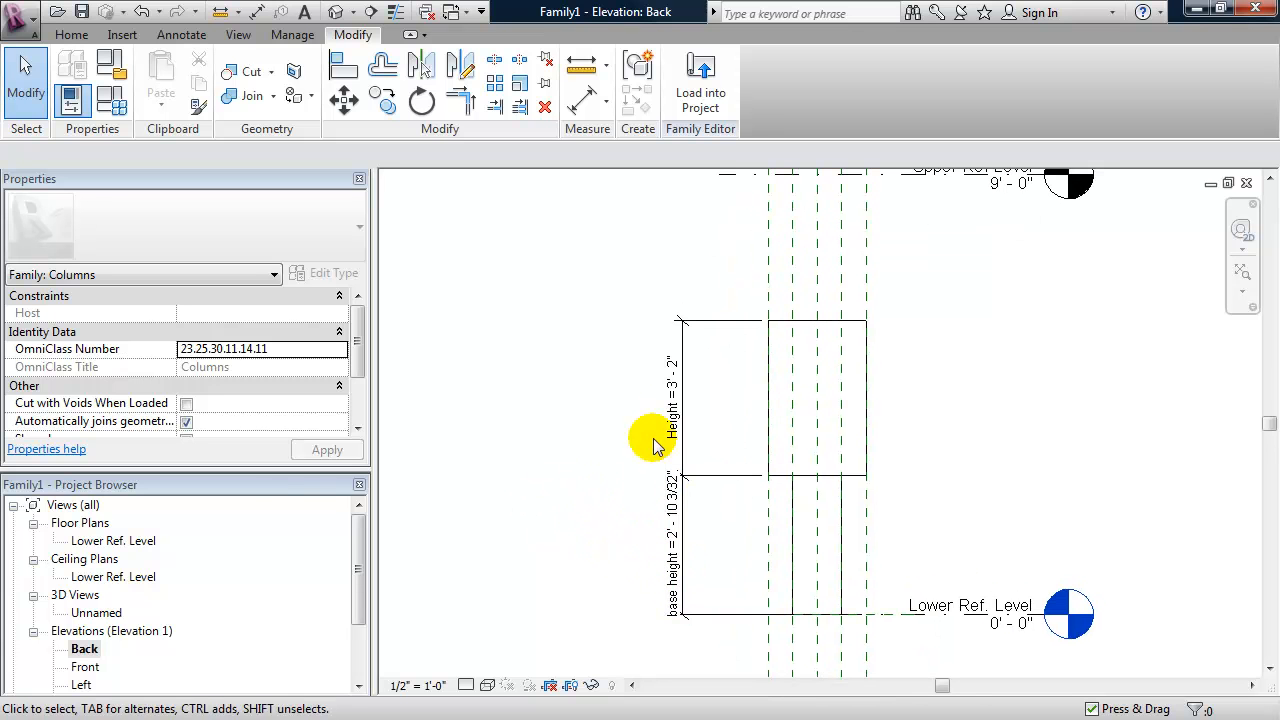
click(129, 119)
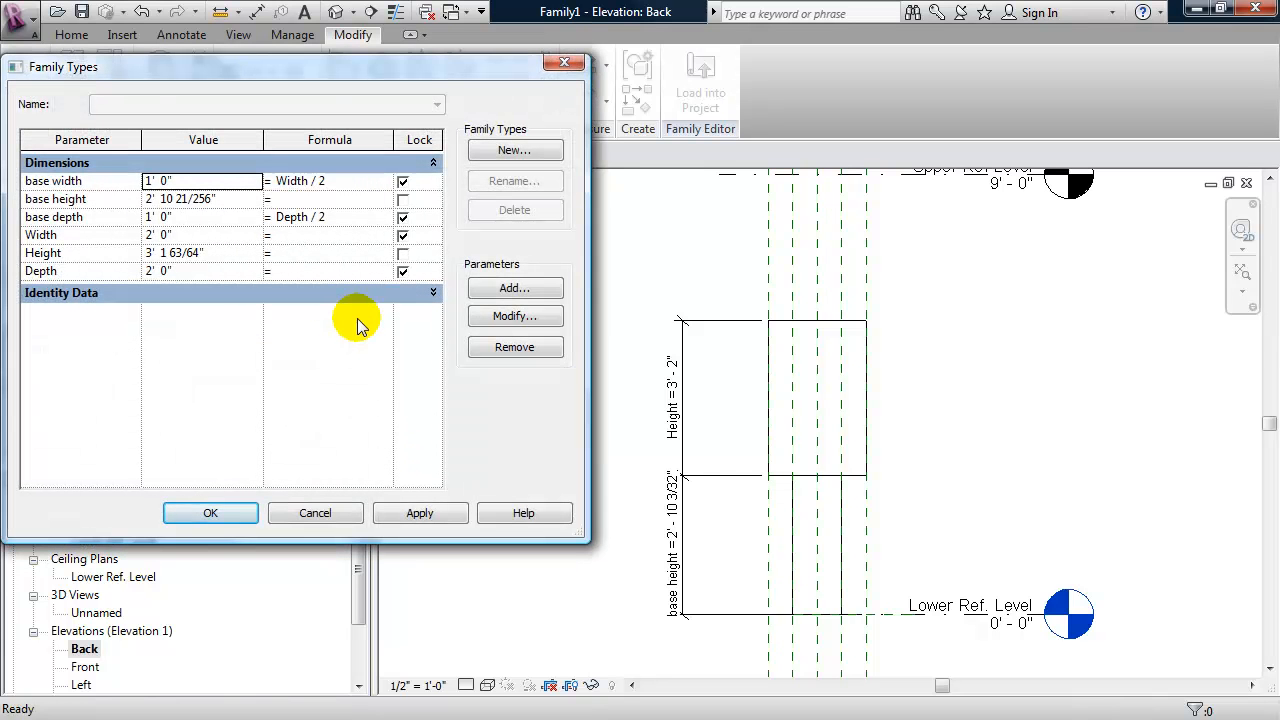
click(311, 194)
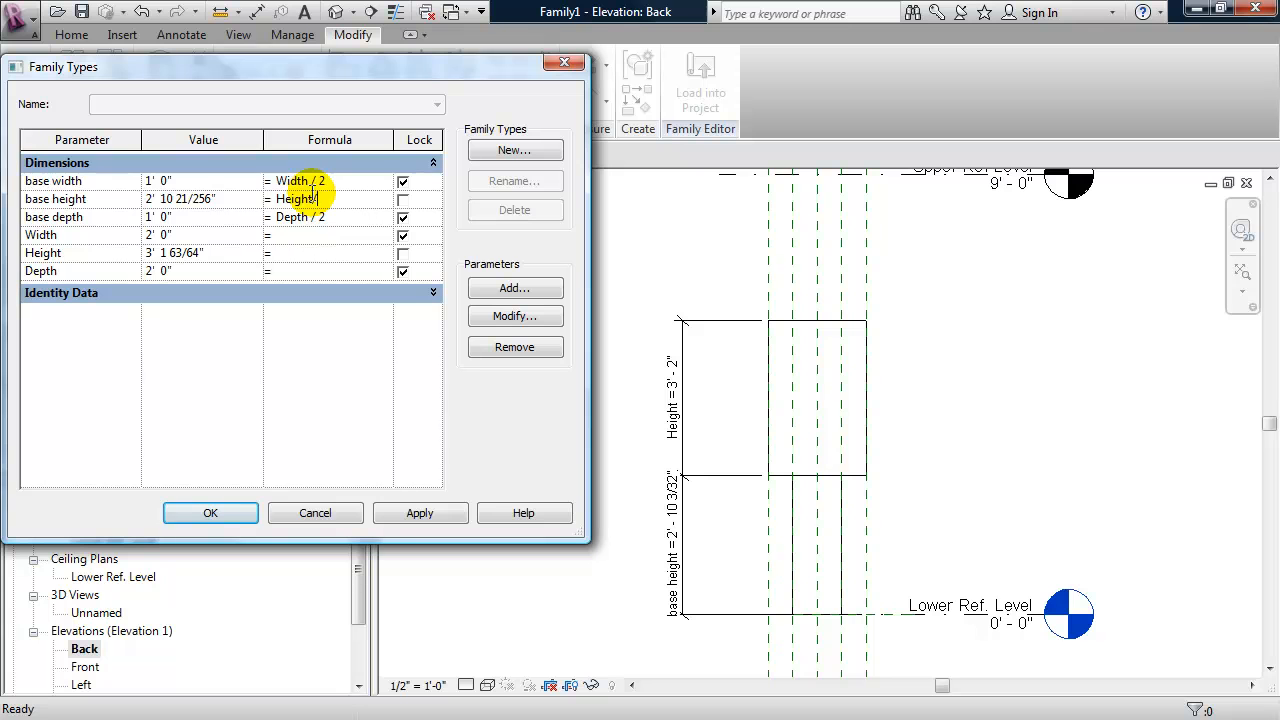
click(420, 512)
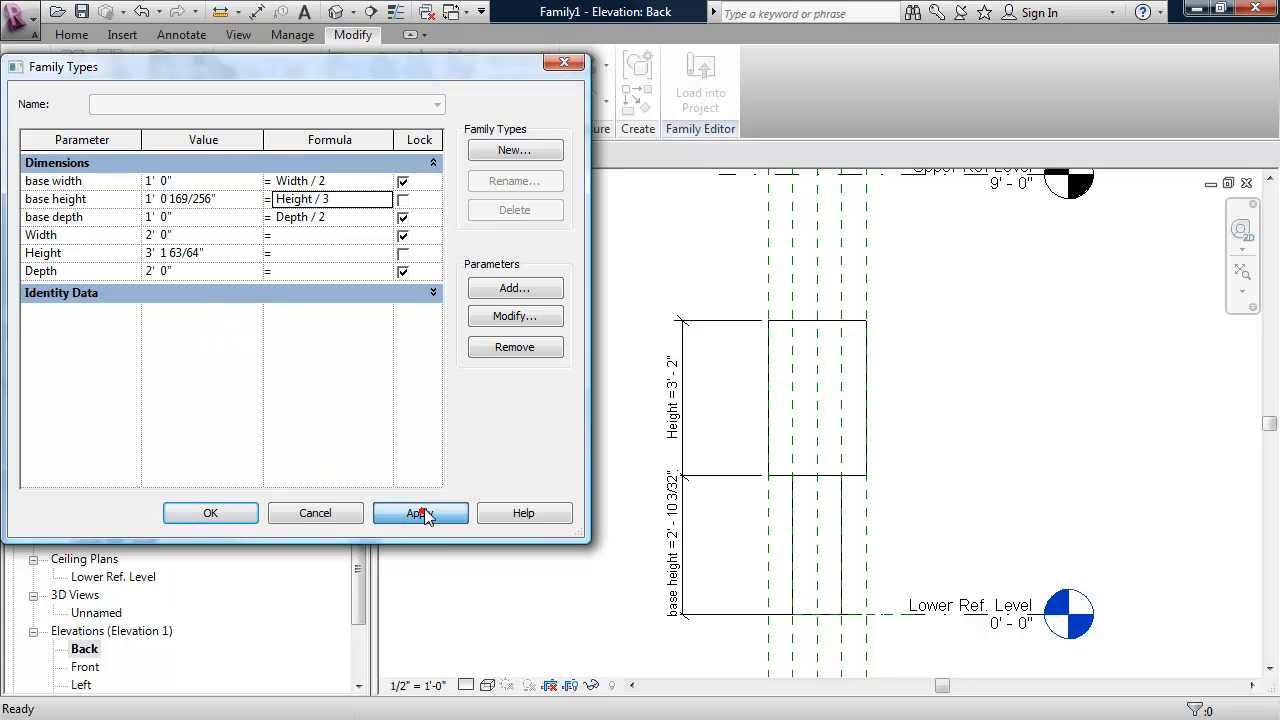
click(225, 518)
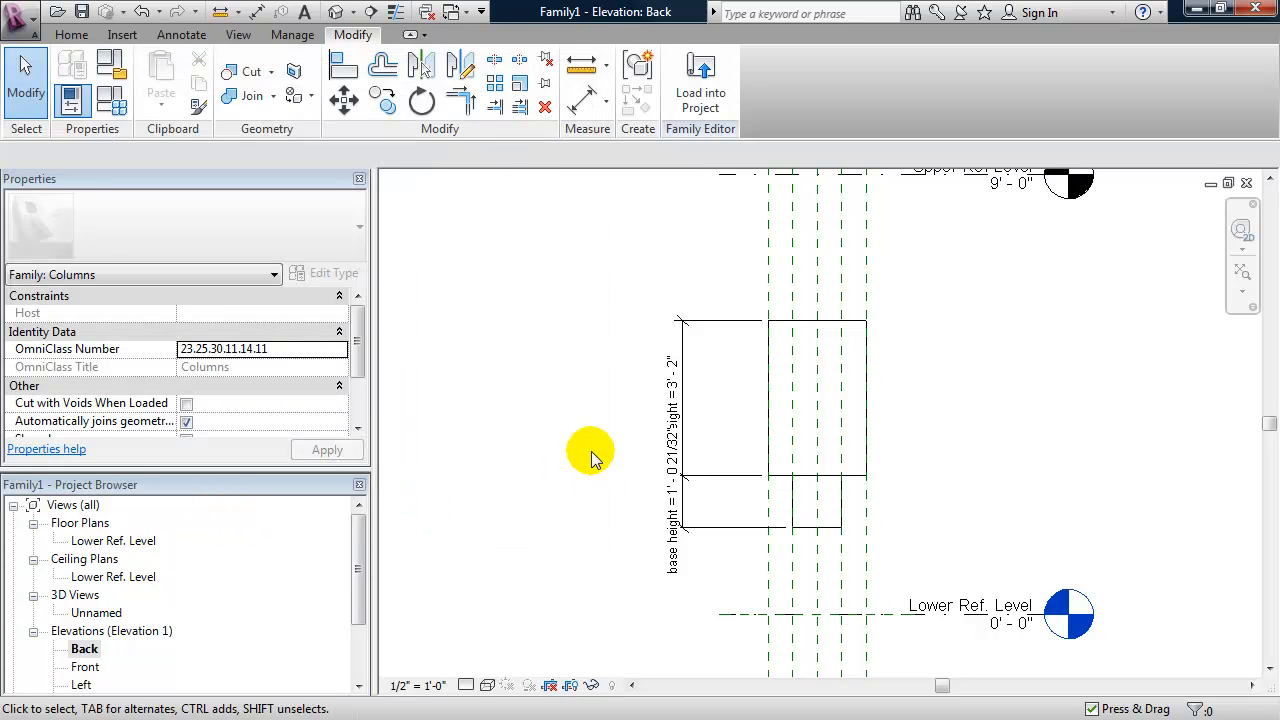
- Set the Height parameter's formula to 6' in the family types, apply it and accept
click(114, 104)
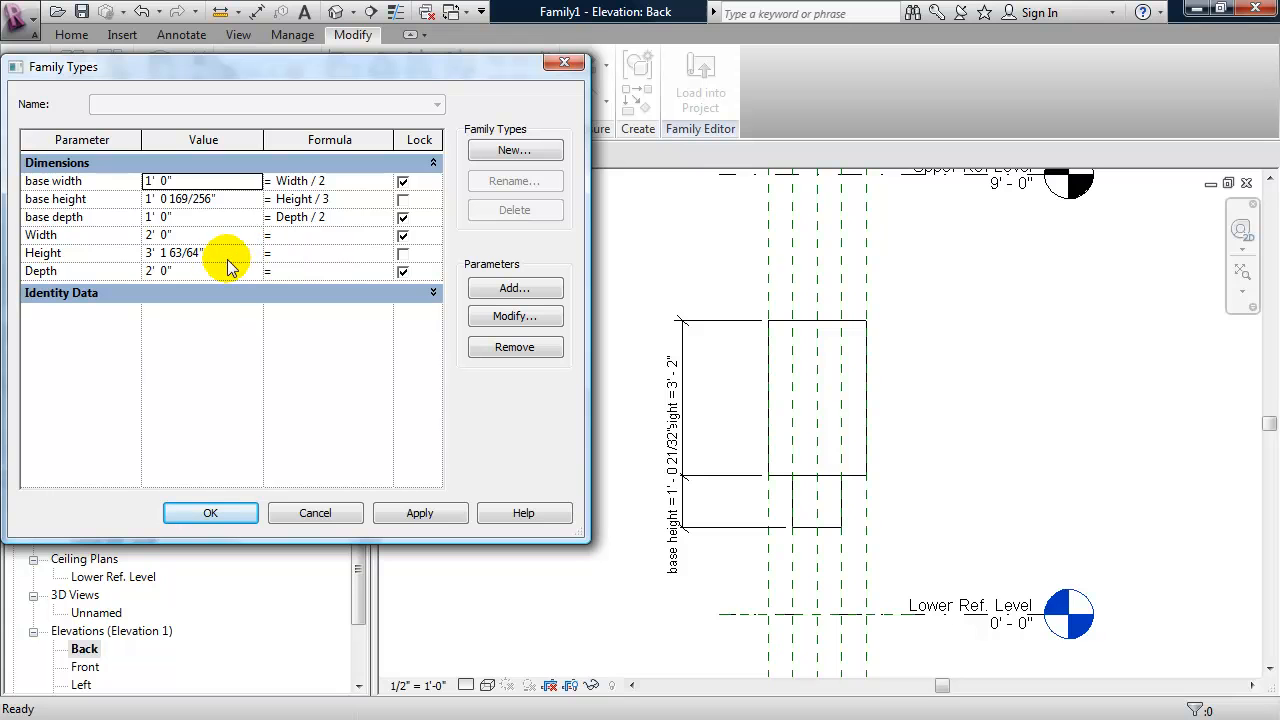
click(290, 252)
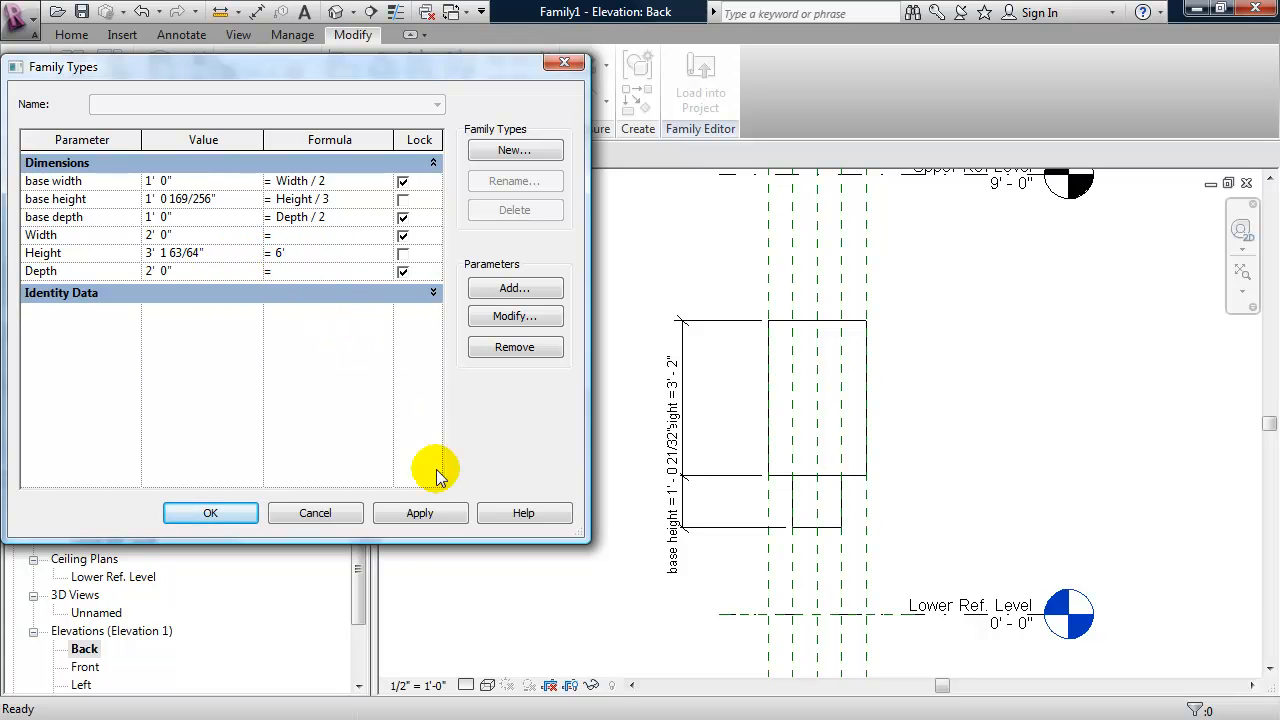
click(430, 513)
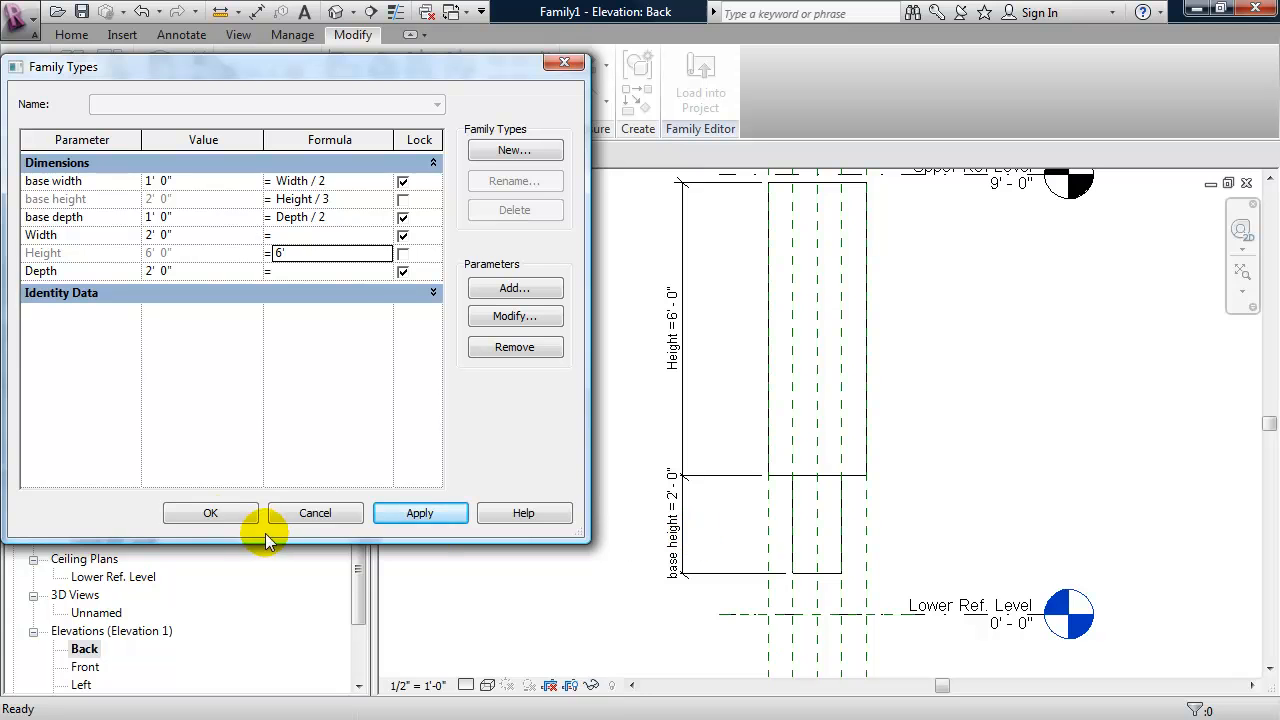
click(218, 515)
- Try to stretch the inner extrusion's bottom edge down to the Lower Ref. Level in the back elevation
scroll(567, 515, down, 2)
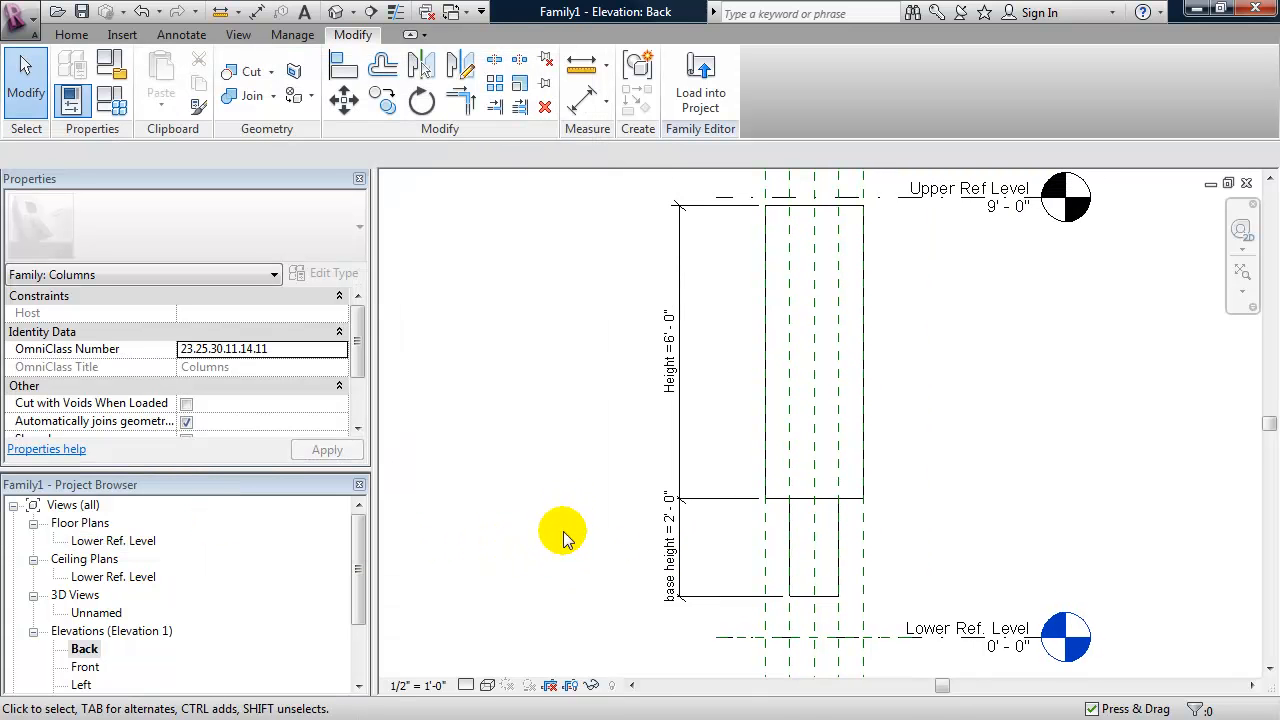
middle_drag(567, 518, 587, 520)
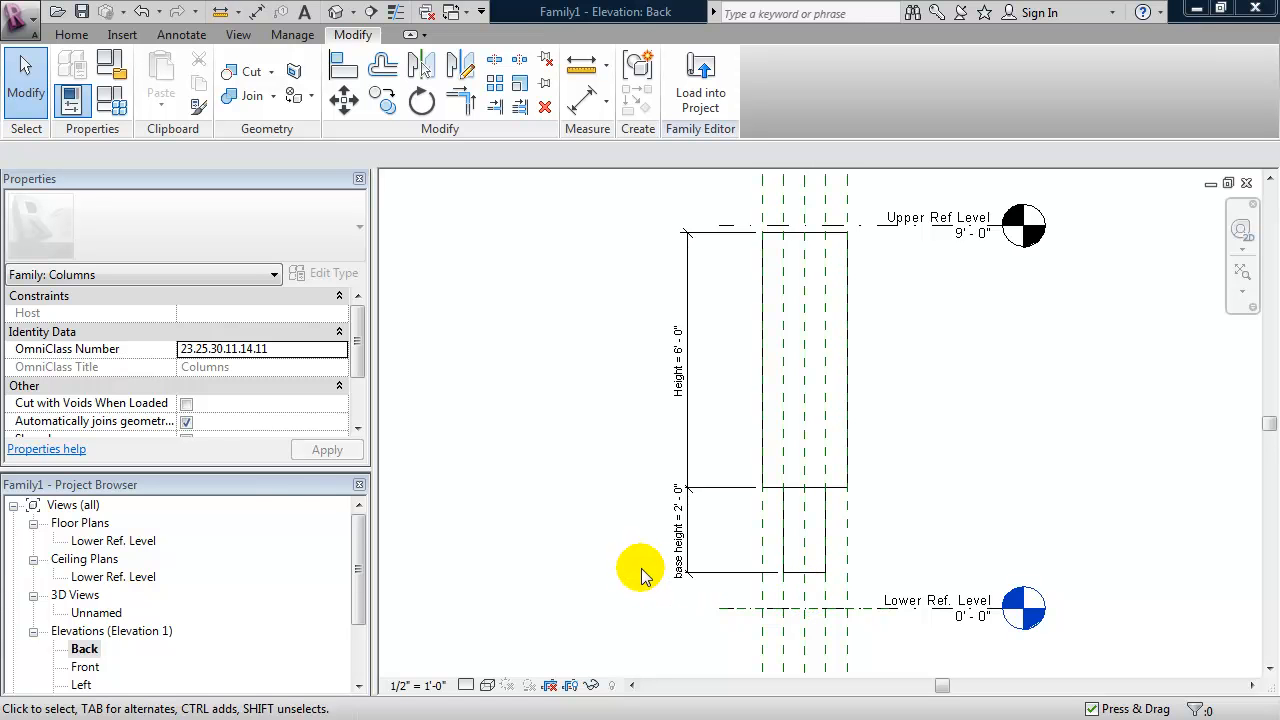
click(803, 580)
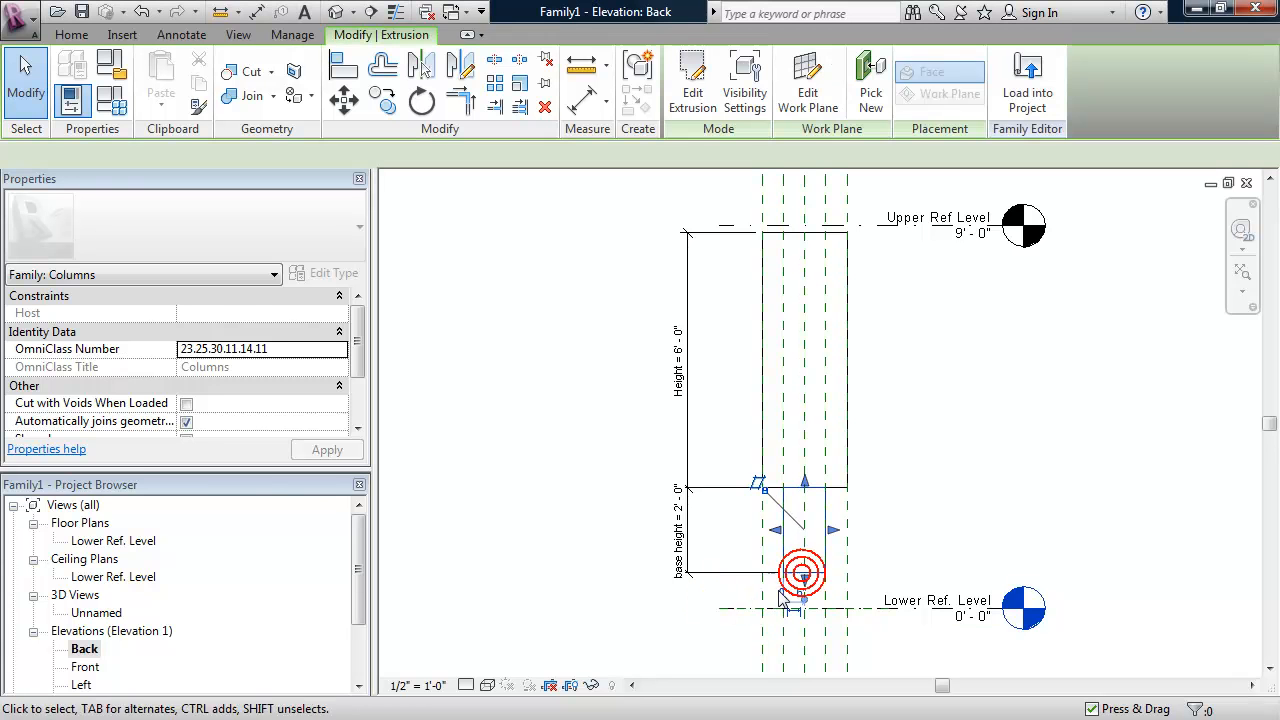
drag(808, 591, 812, 610)
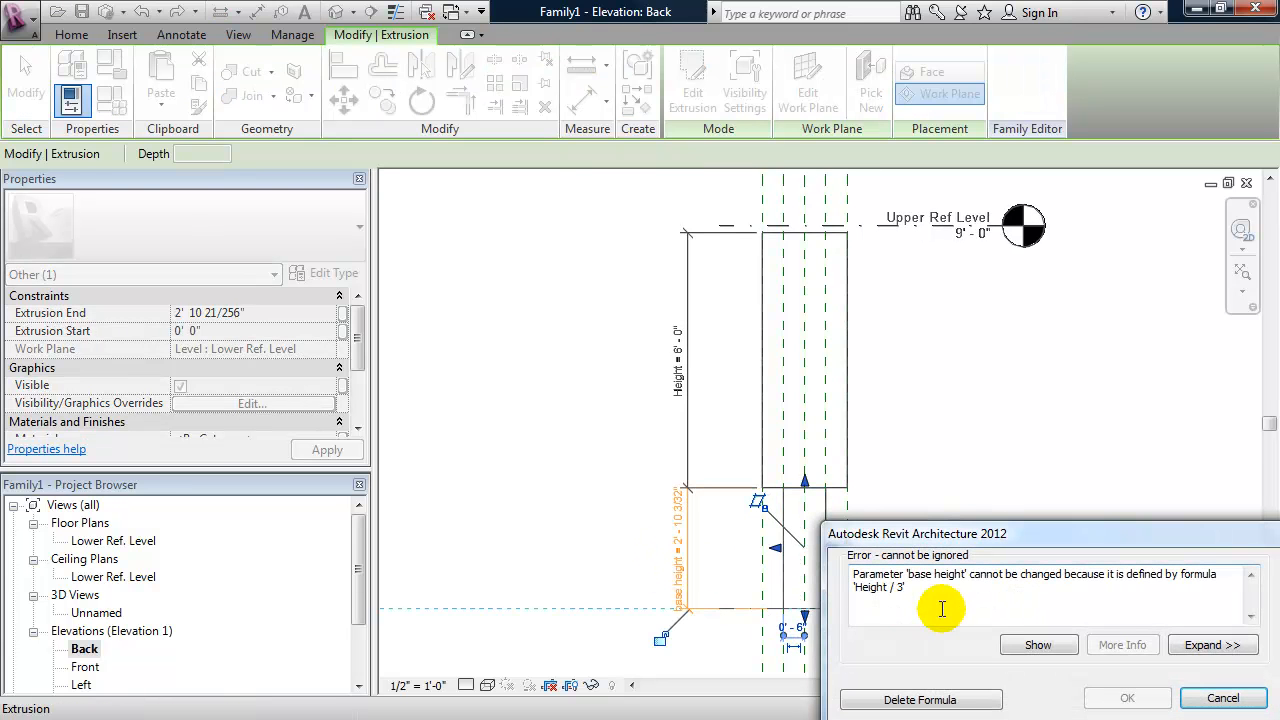
click(1244, 704)
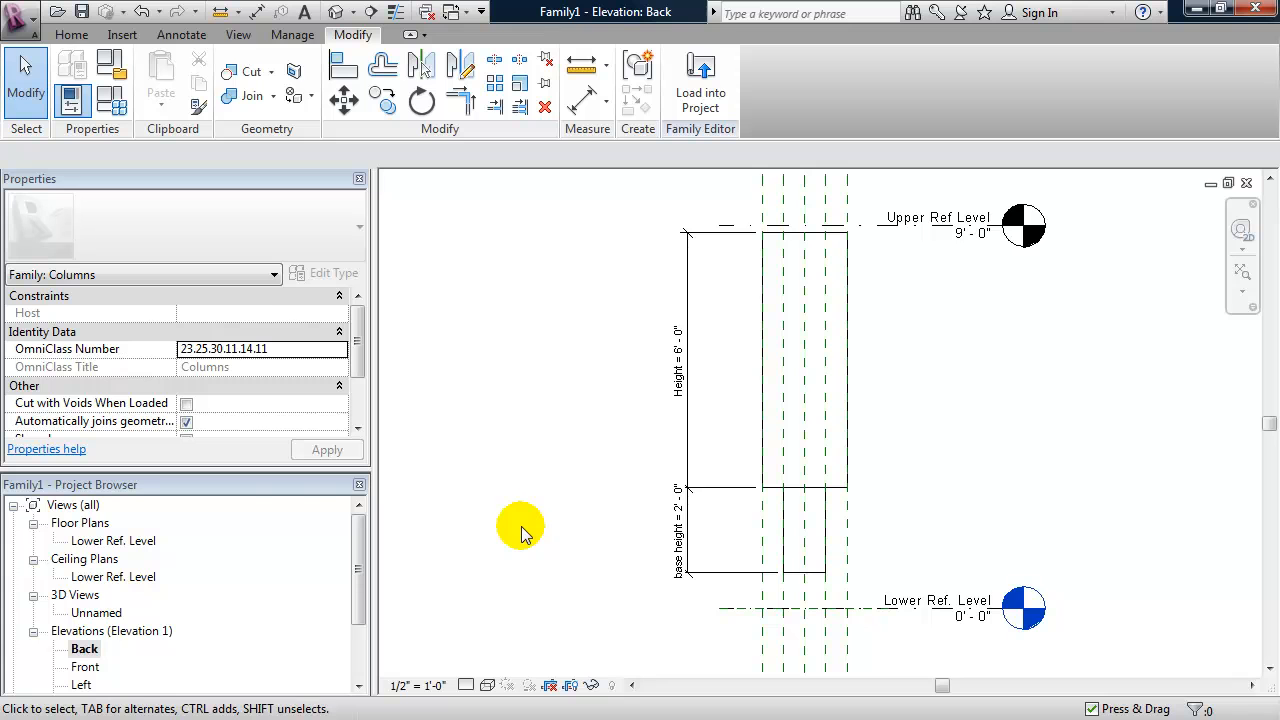
- Try to move both extrusions with the base height dimension, unconstrained, from the inner extrusion's bottom corner down to the Lower Ref. Level
drag(627, 594, 866, 243)
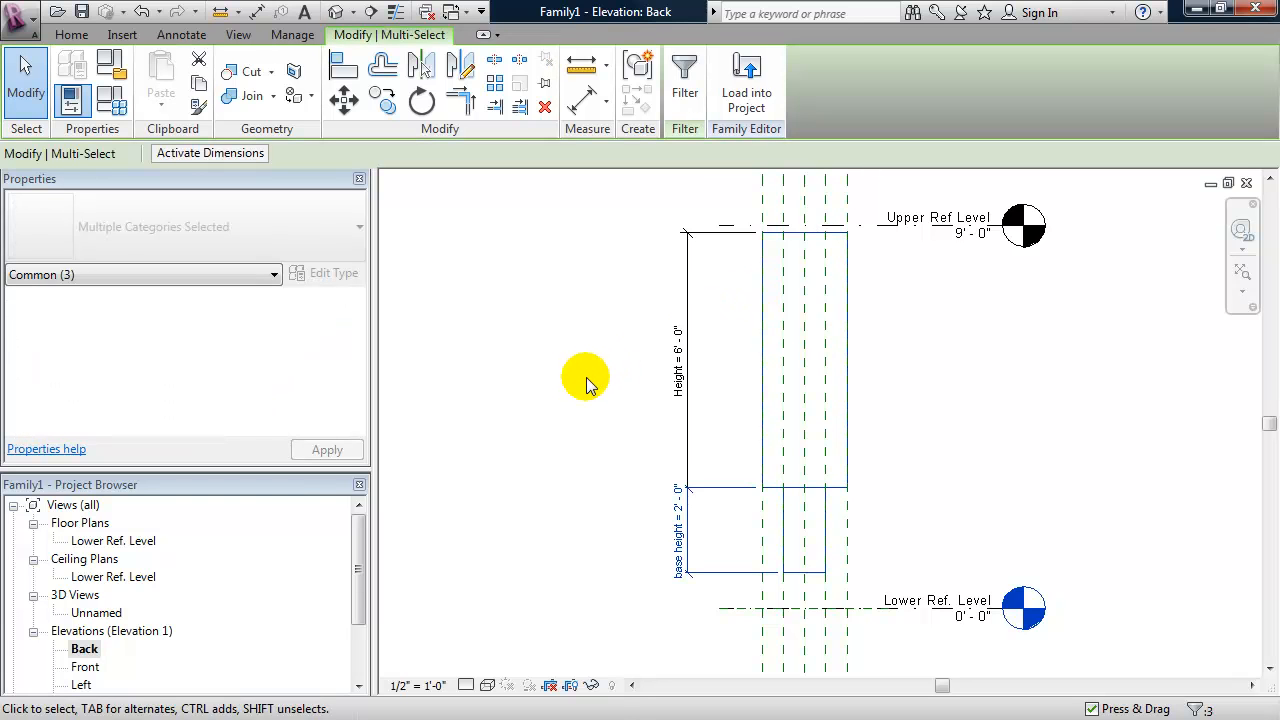
key(m)
key(v)
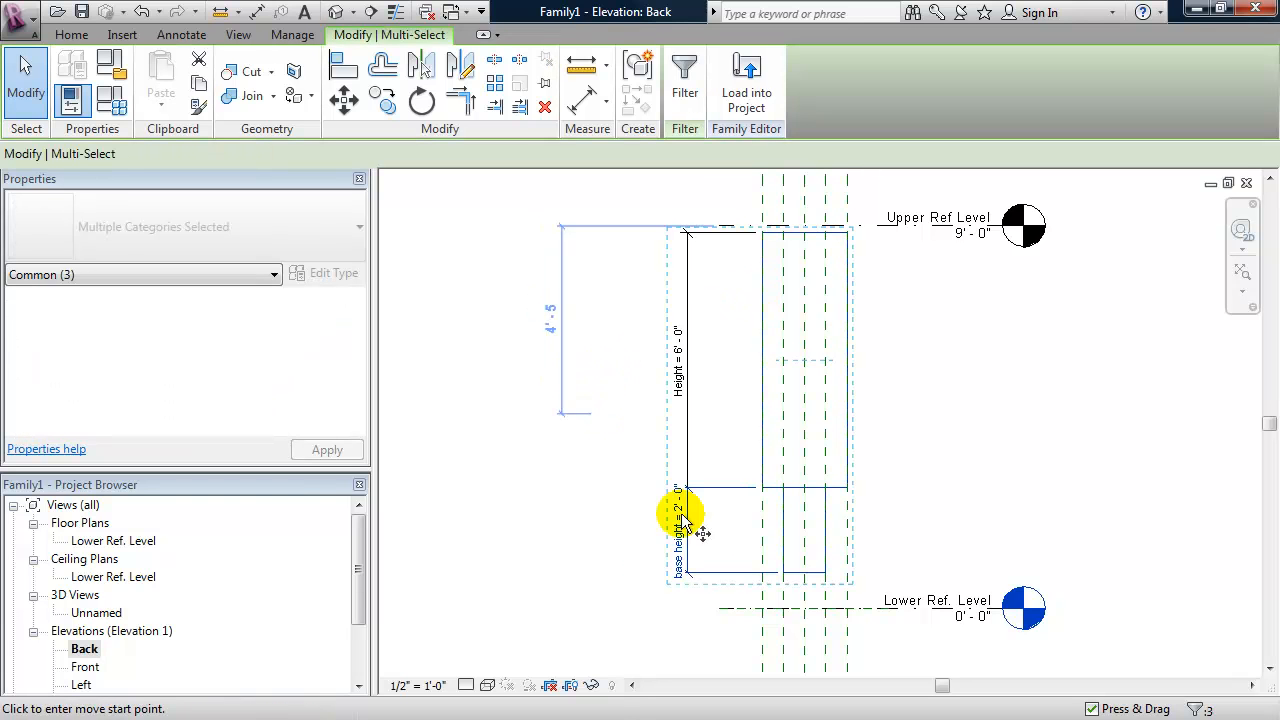
click(823, 572)
click(157, 154)
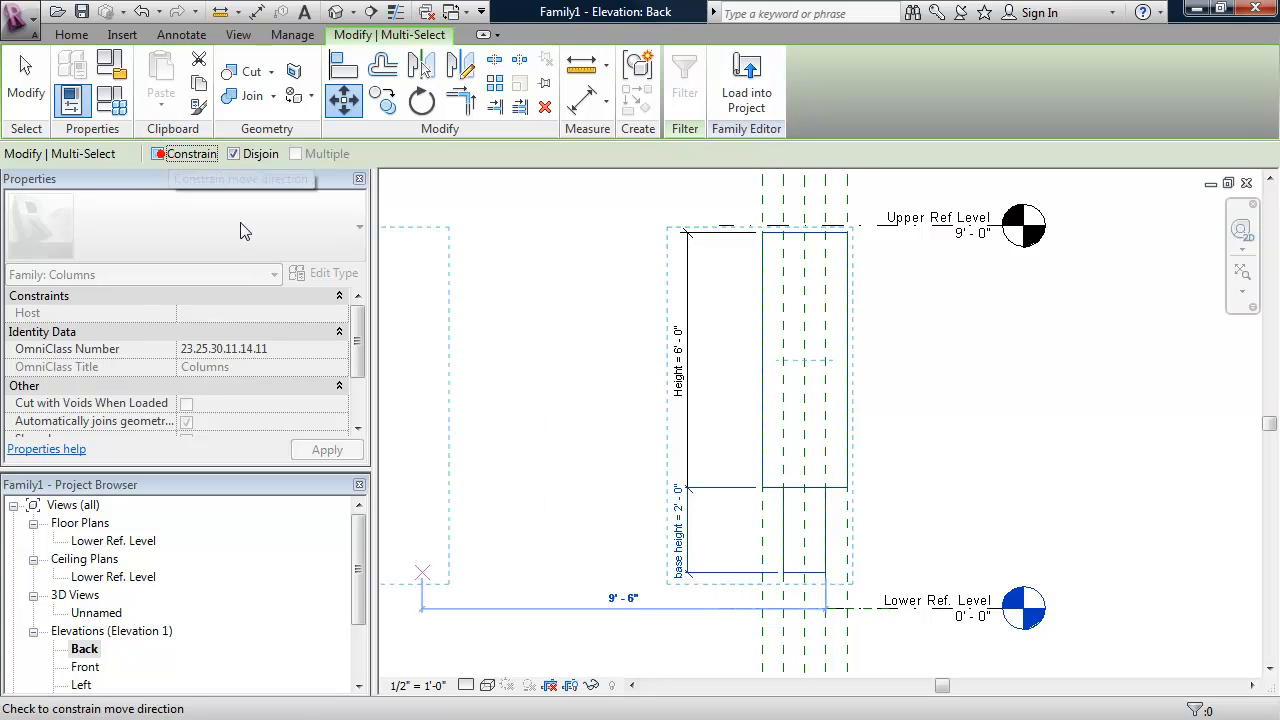
click(827, 610)
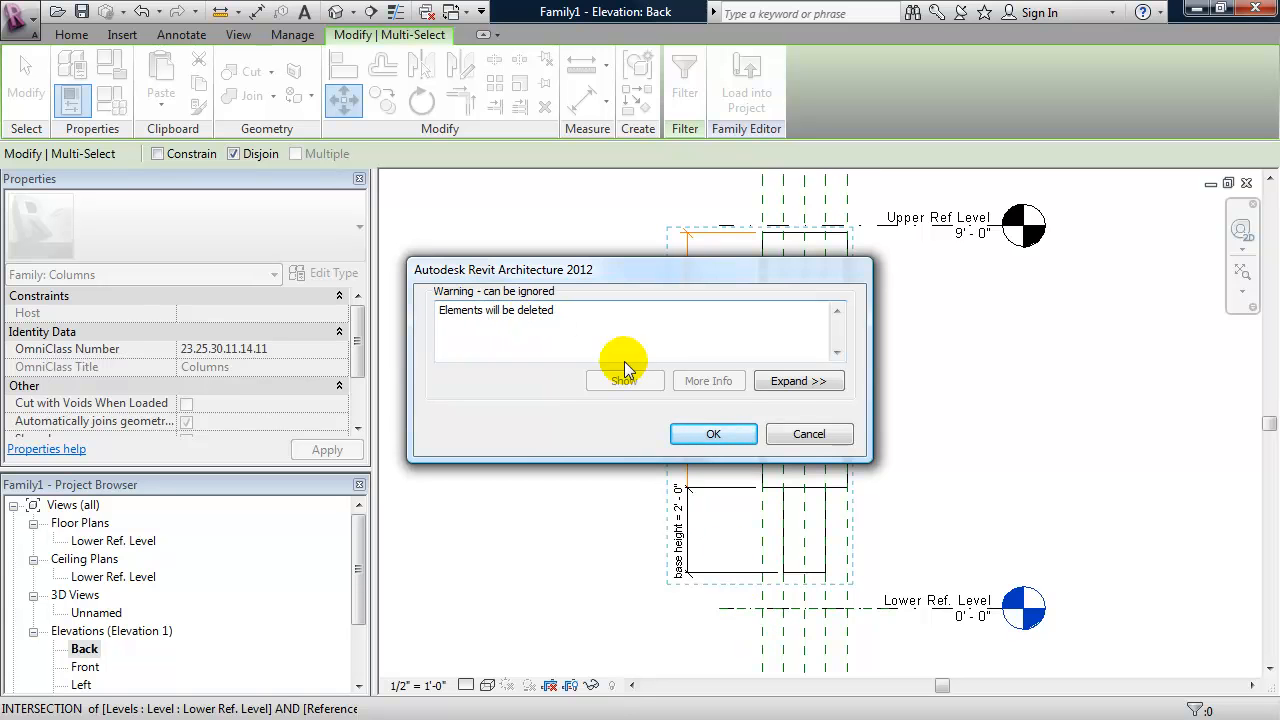
click(807, 434)
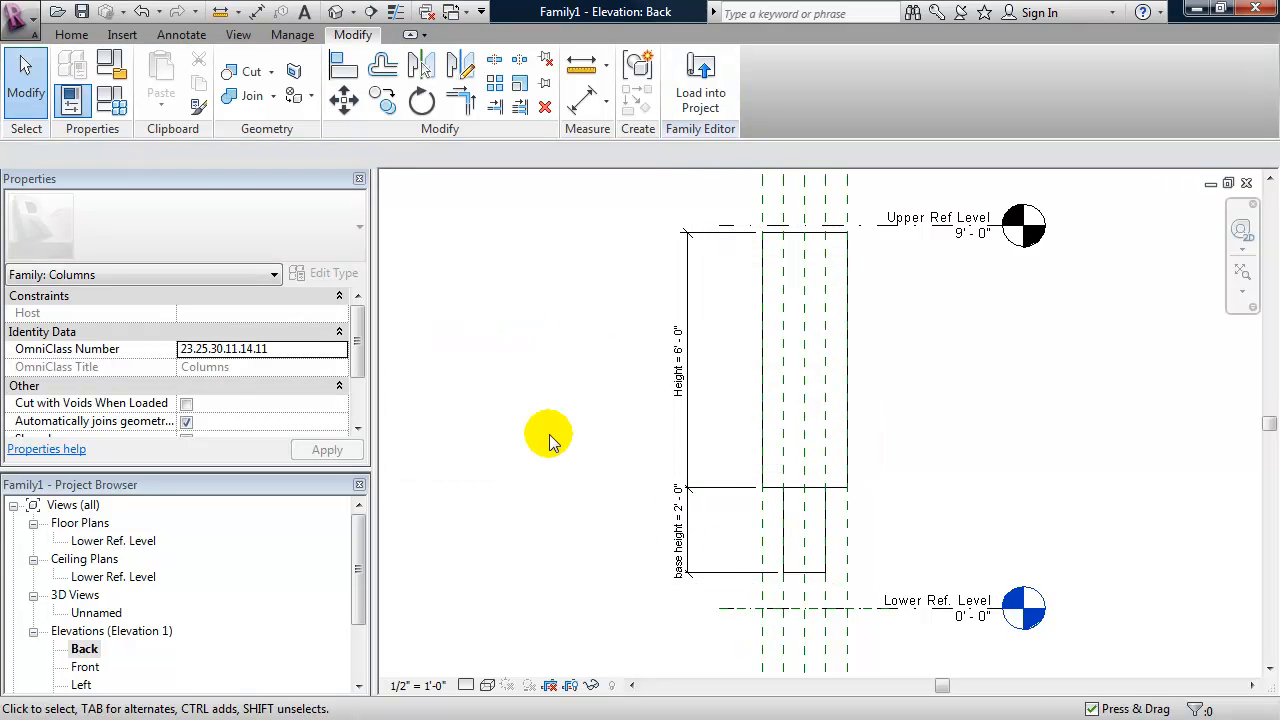
- Dissociate the inner extrusion from its Lower Ref. Level work plane
click(797, 578)
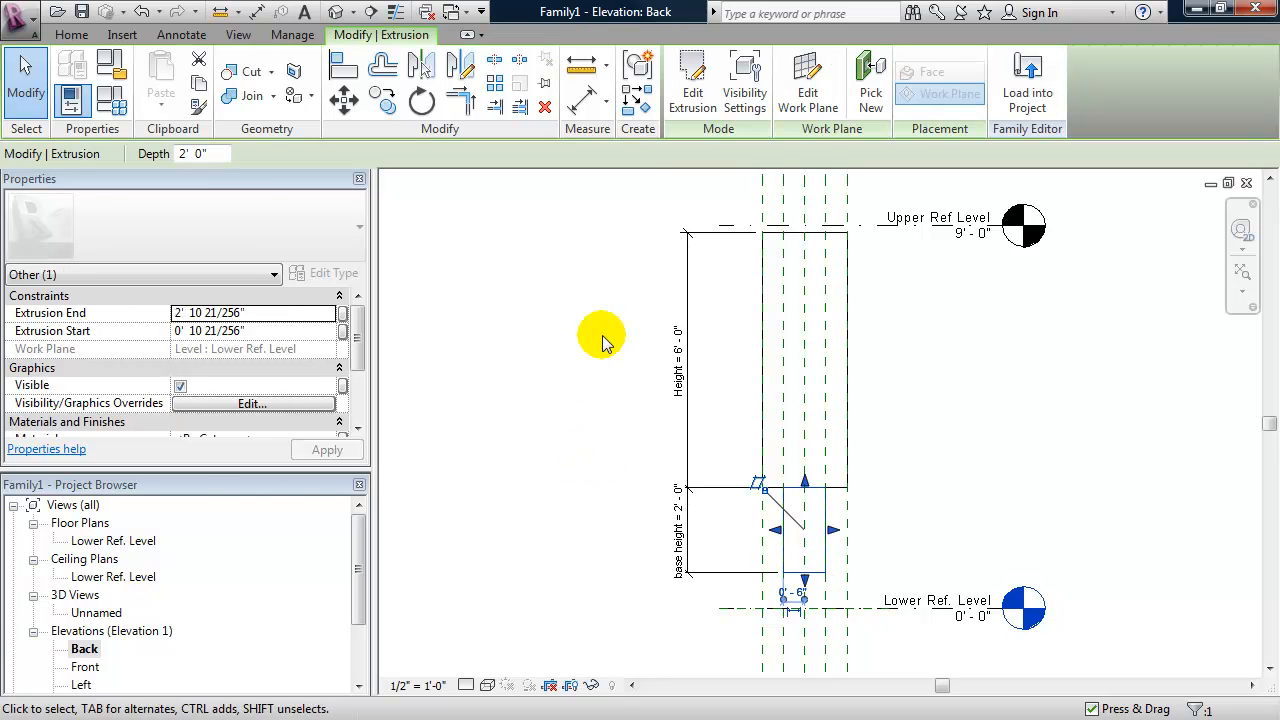
click(808, 95)
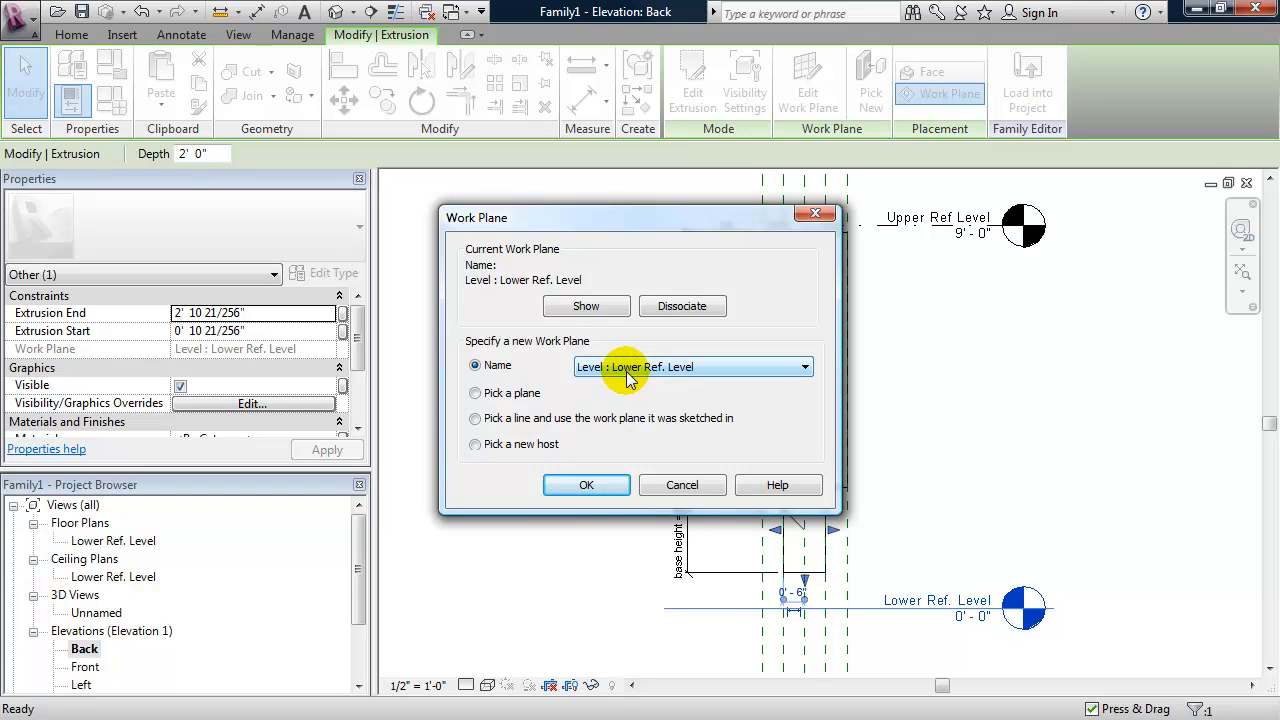
click(675, 313)
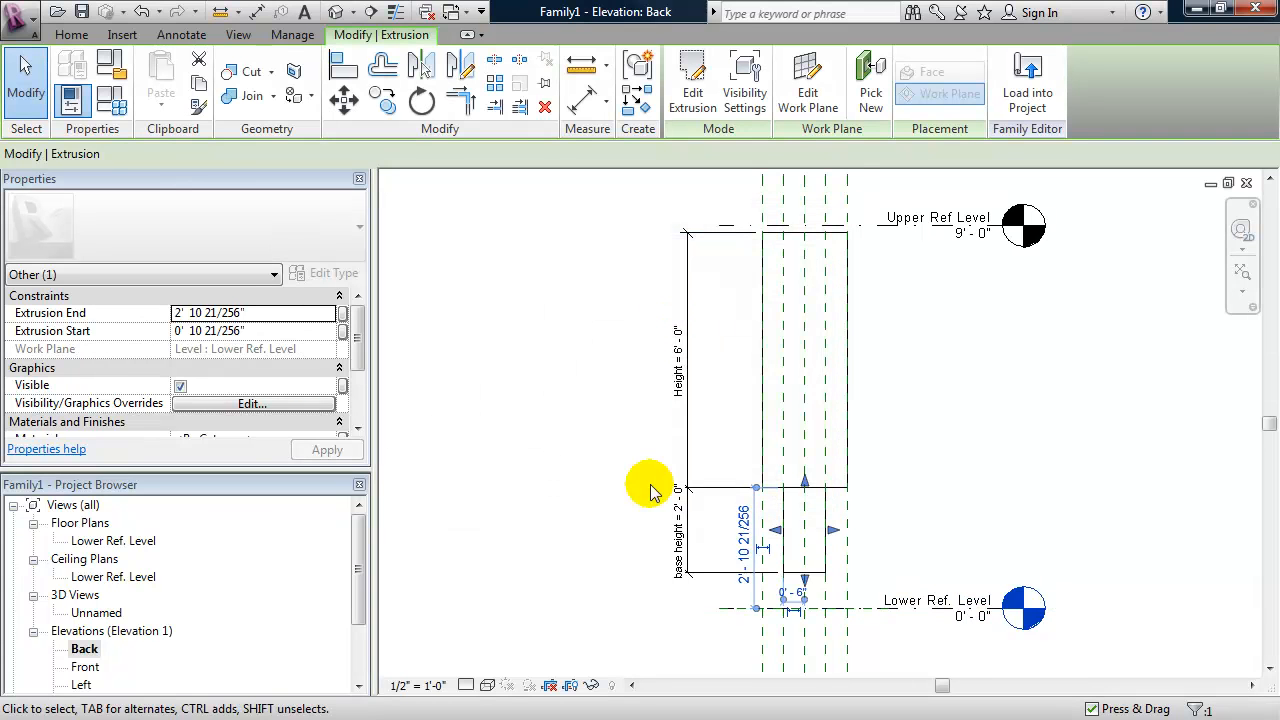
click(607, 547)
- Move both extrusions and both vertical dimensions, unconstrained, so the inner extrusion's bottom corner lands on the Lower Ref. Level
drag(627, 590, 858, 212)
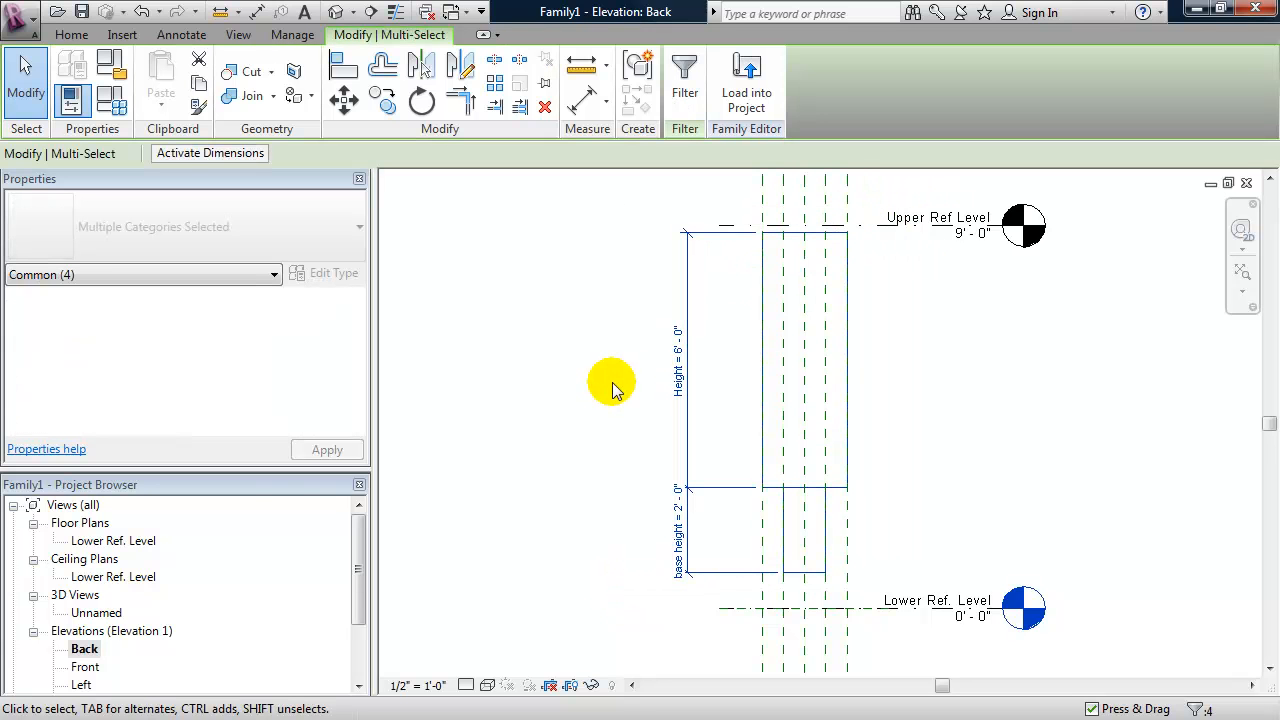
key(m)
key(v)
click(823, 572)
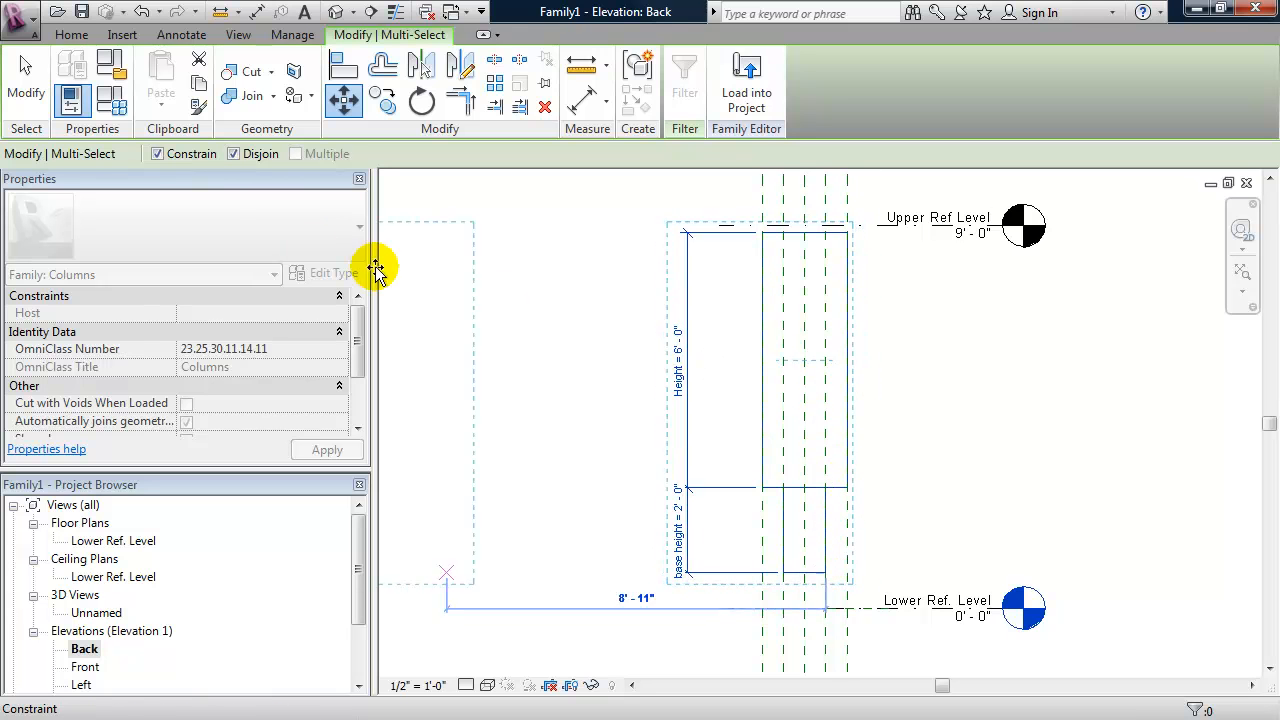
click(157, 155)
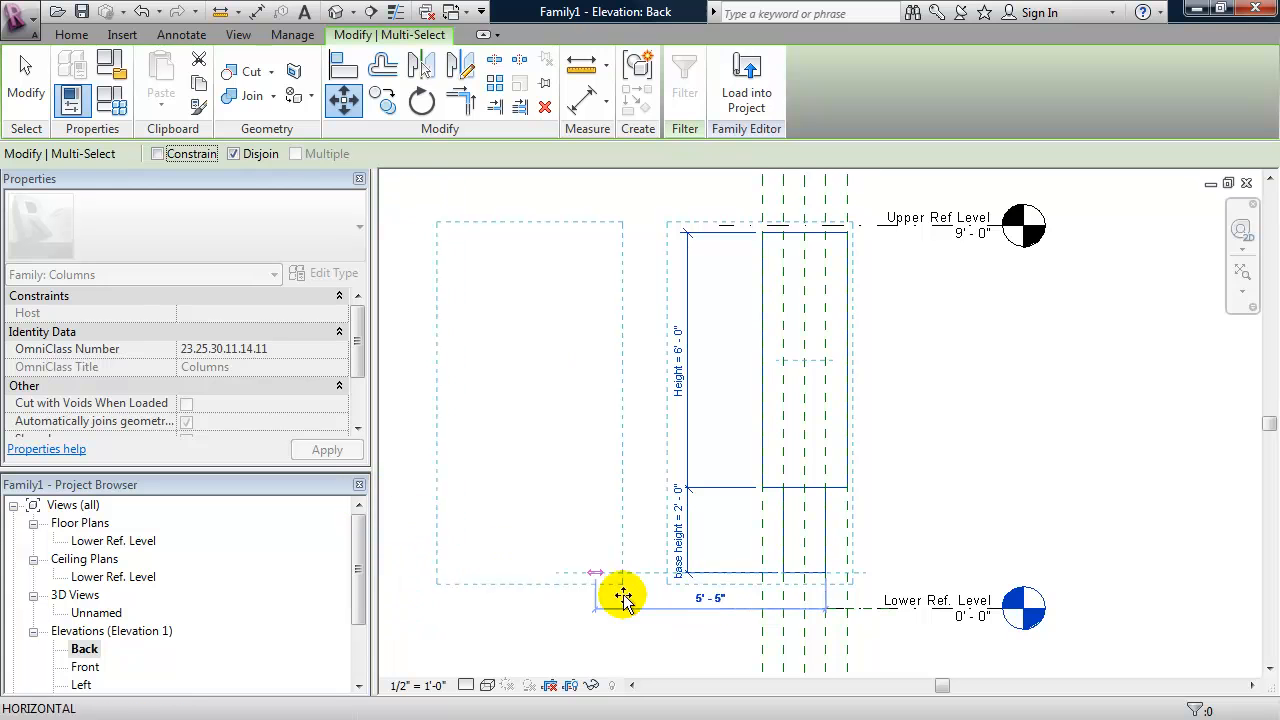
click(826, 608)
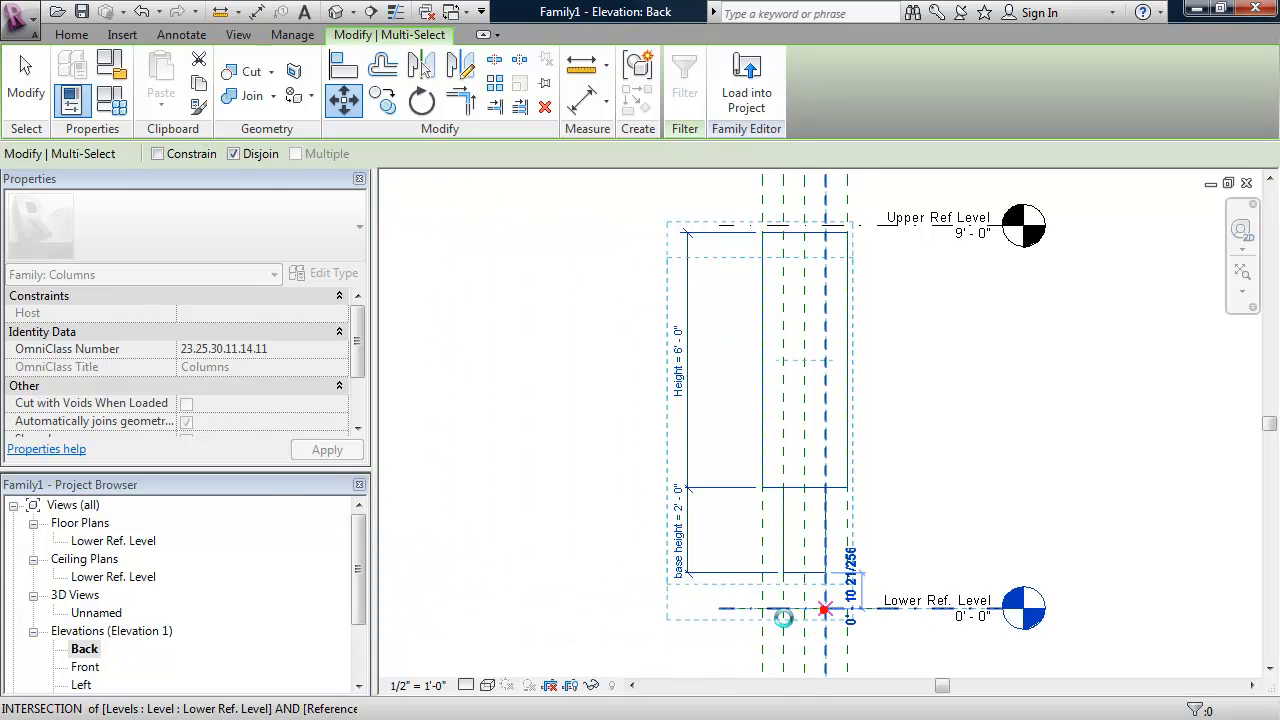
click(543, 587)
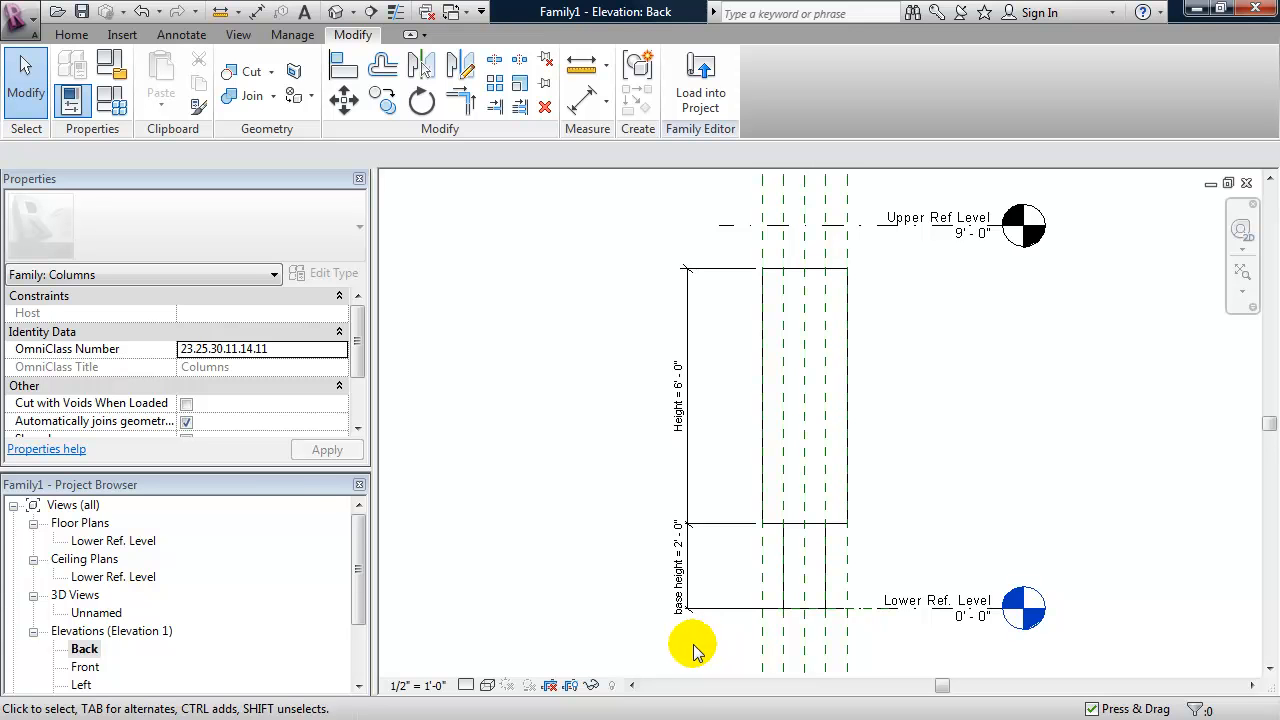
- Align the inner extrusion's bottom edge to the Lower Ref. Level and lock the alignment
key(a)
key(l)
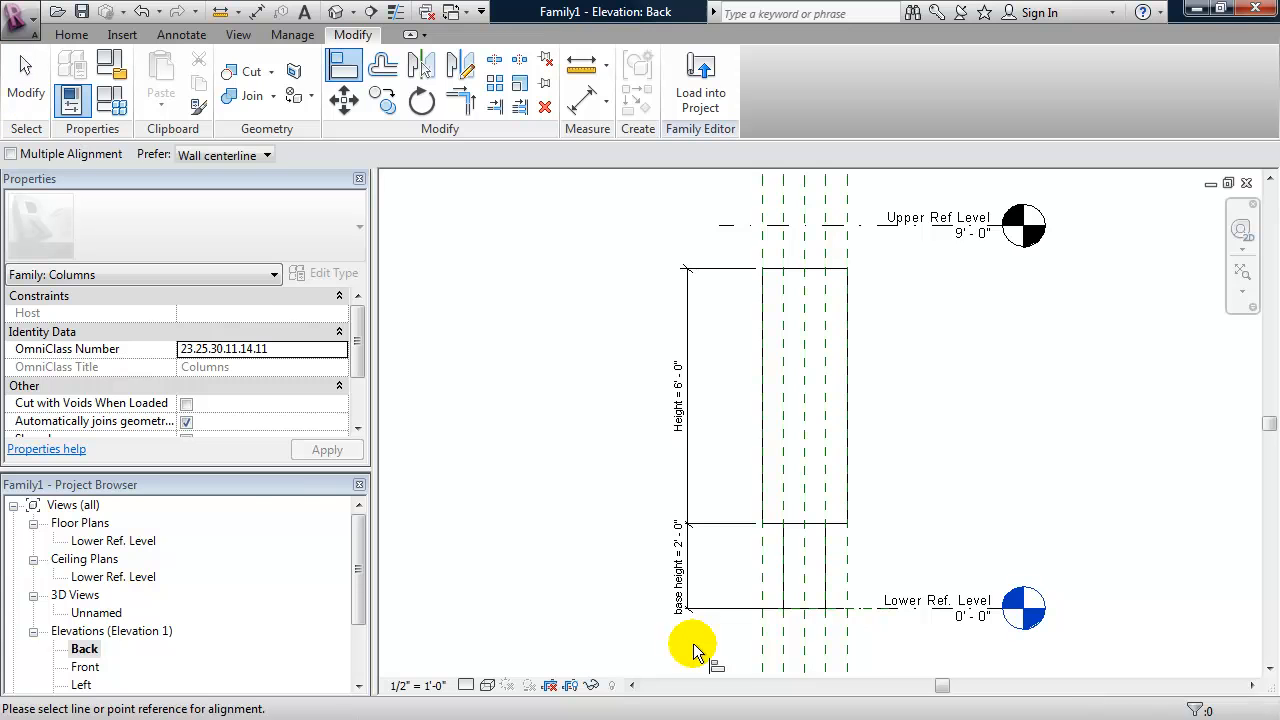
click(858, 610)
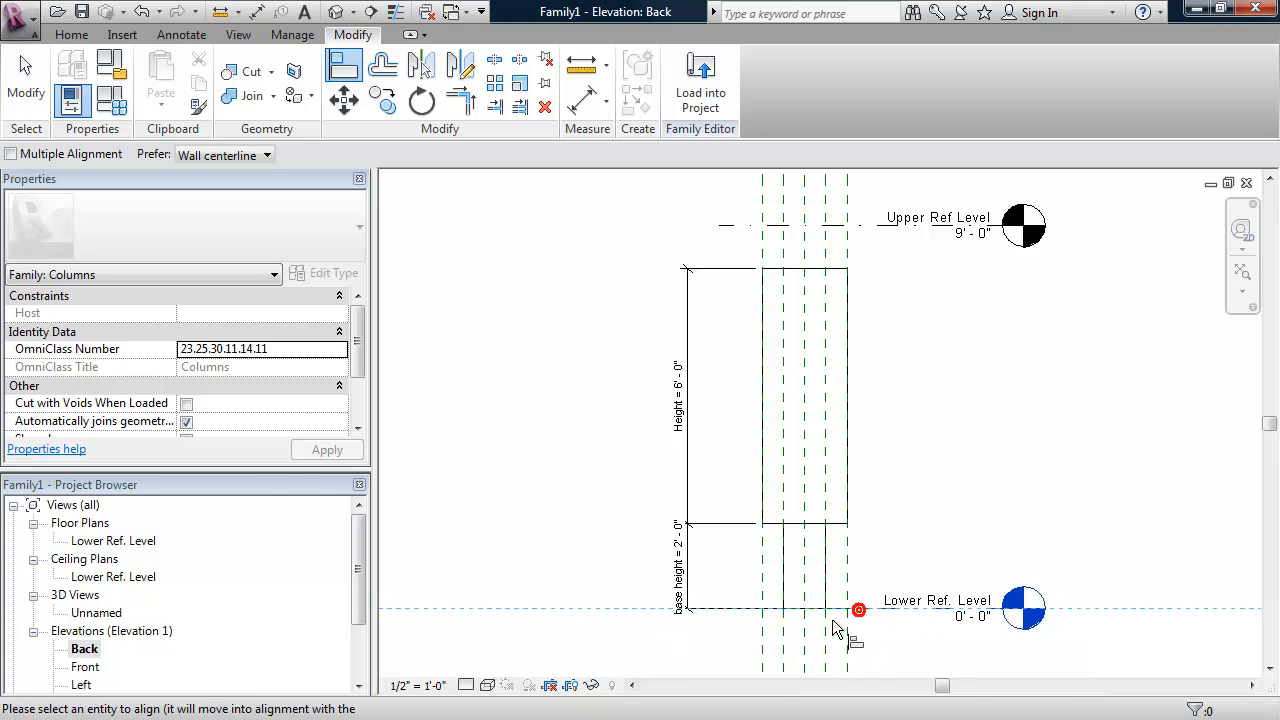
click(816, 608)
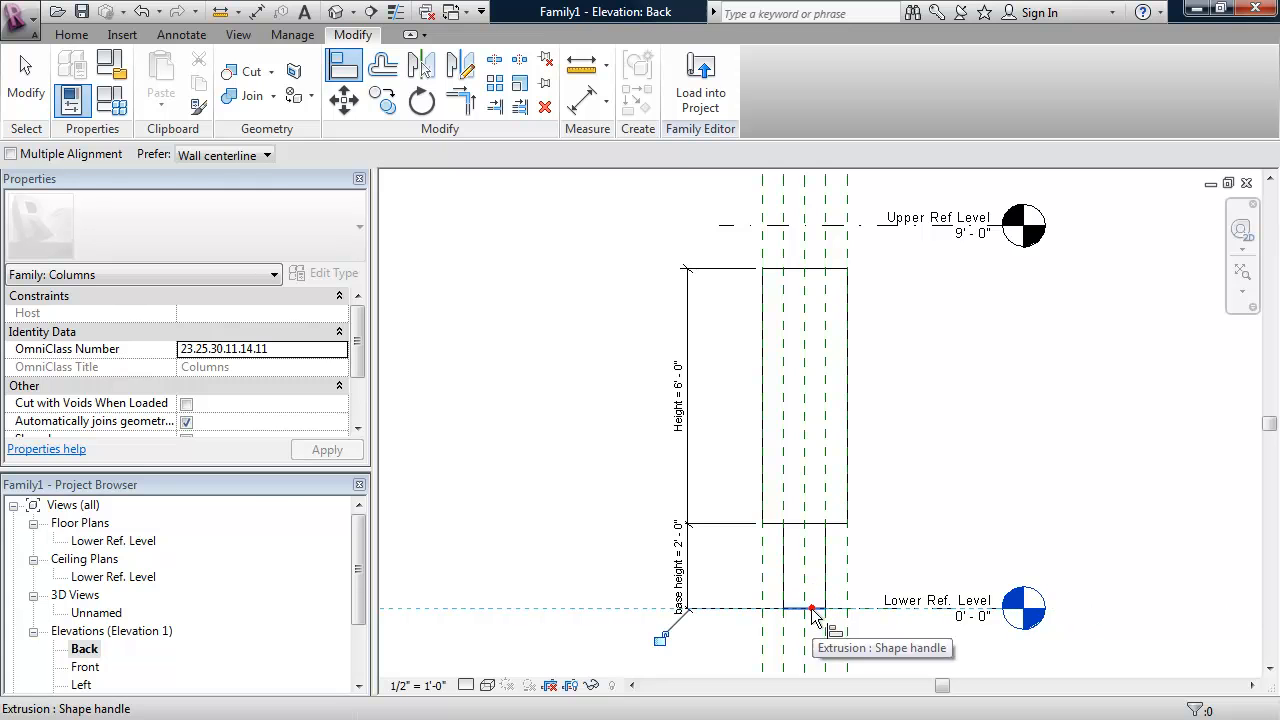
click(659, 637)
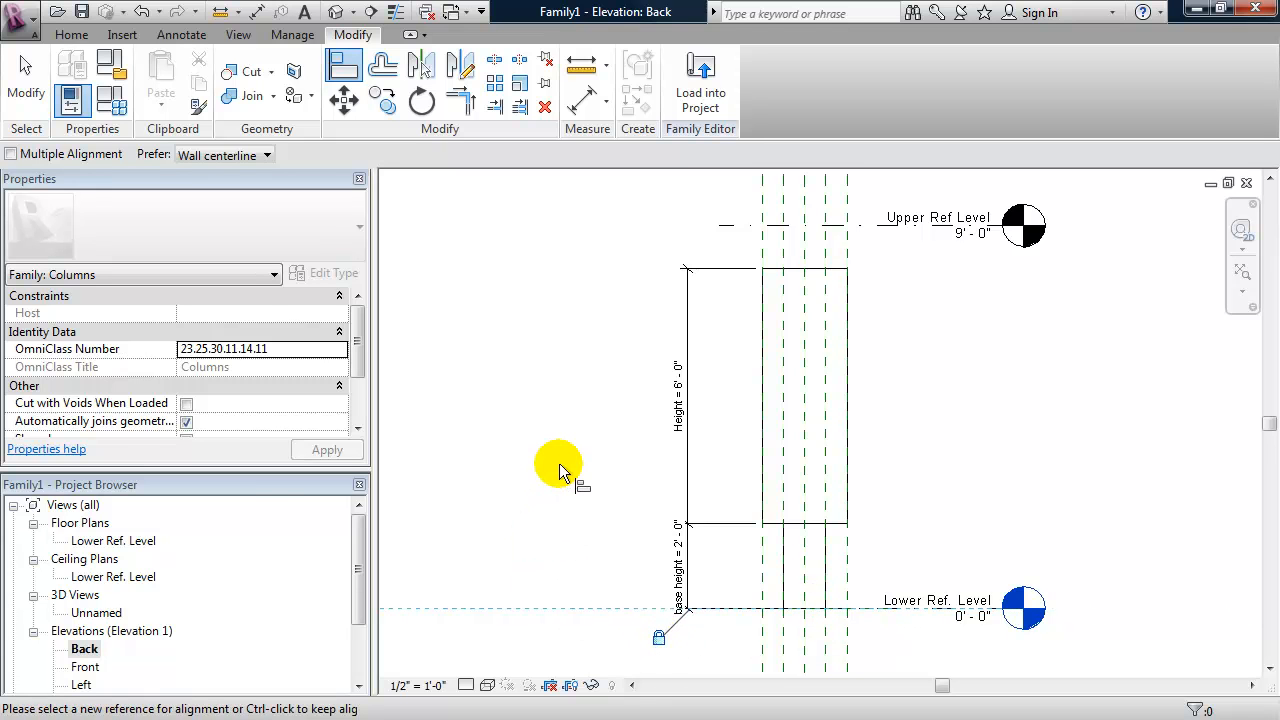
key(Escape)
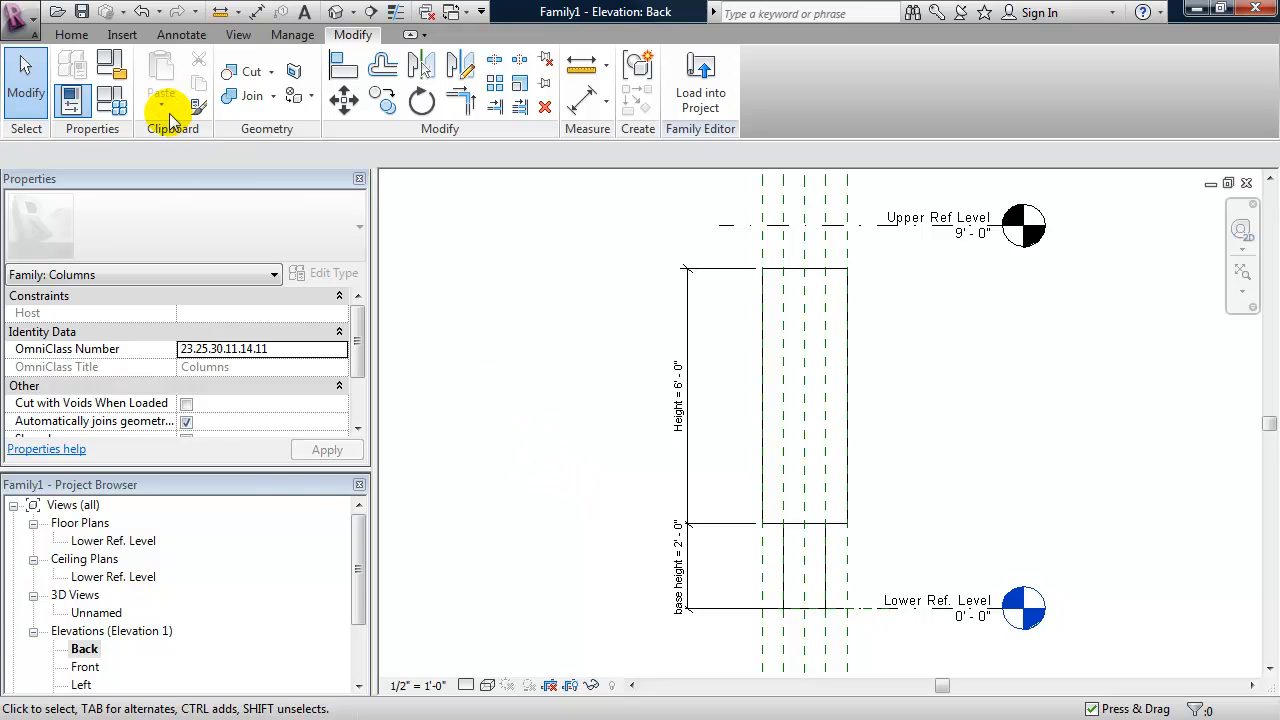
- Flex the column in the family types by applying a Height formula of 8', followed by 5', and accept
click(114, 104)
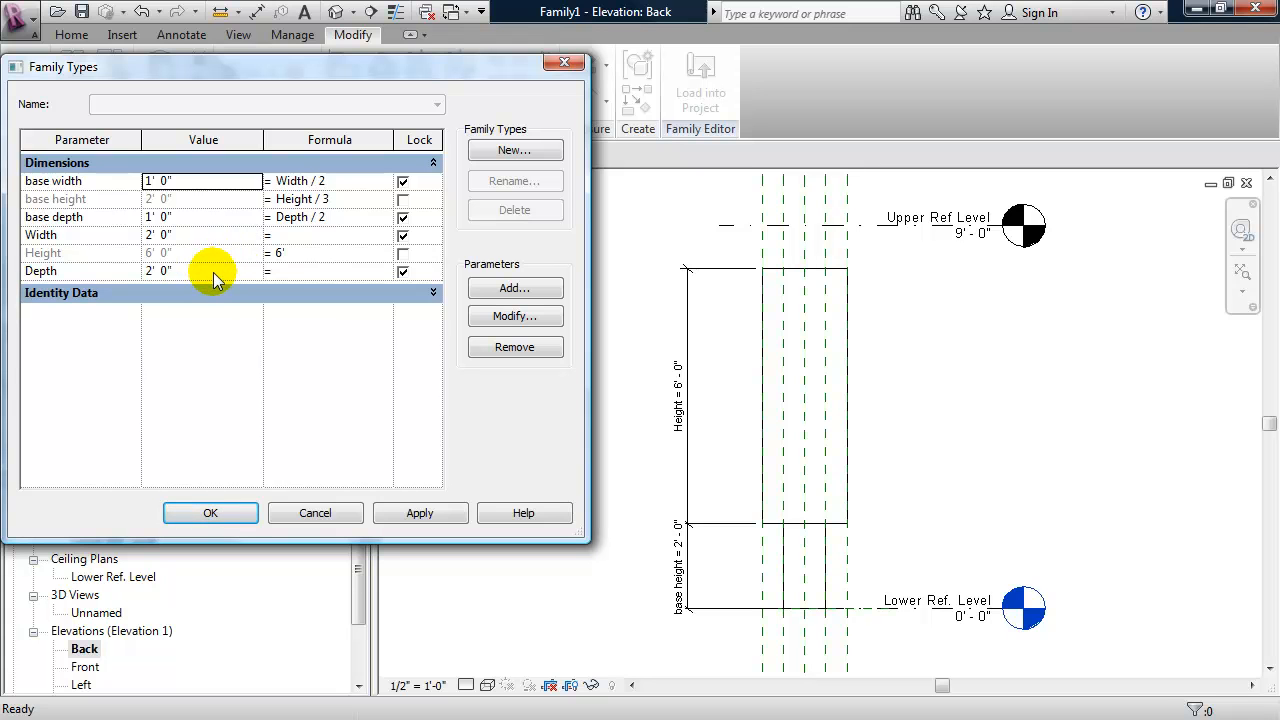
click(304, 251)
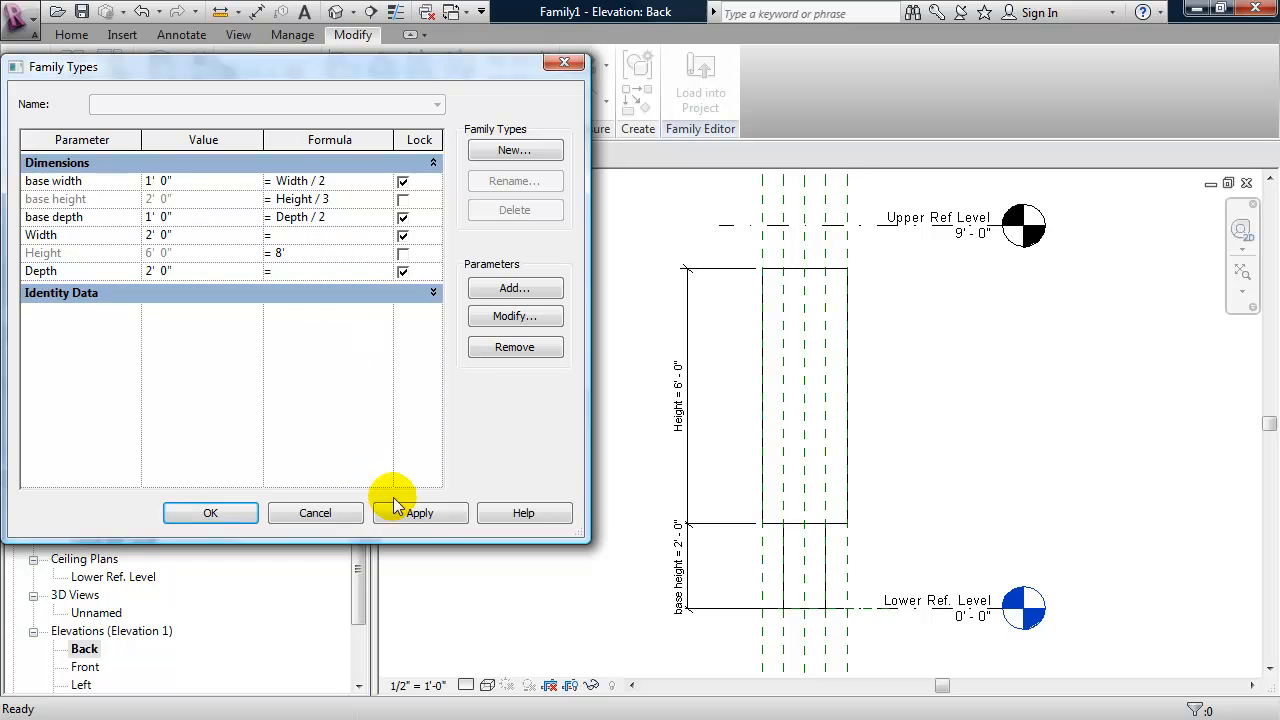
click(420, 513)
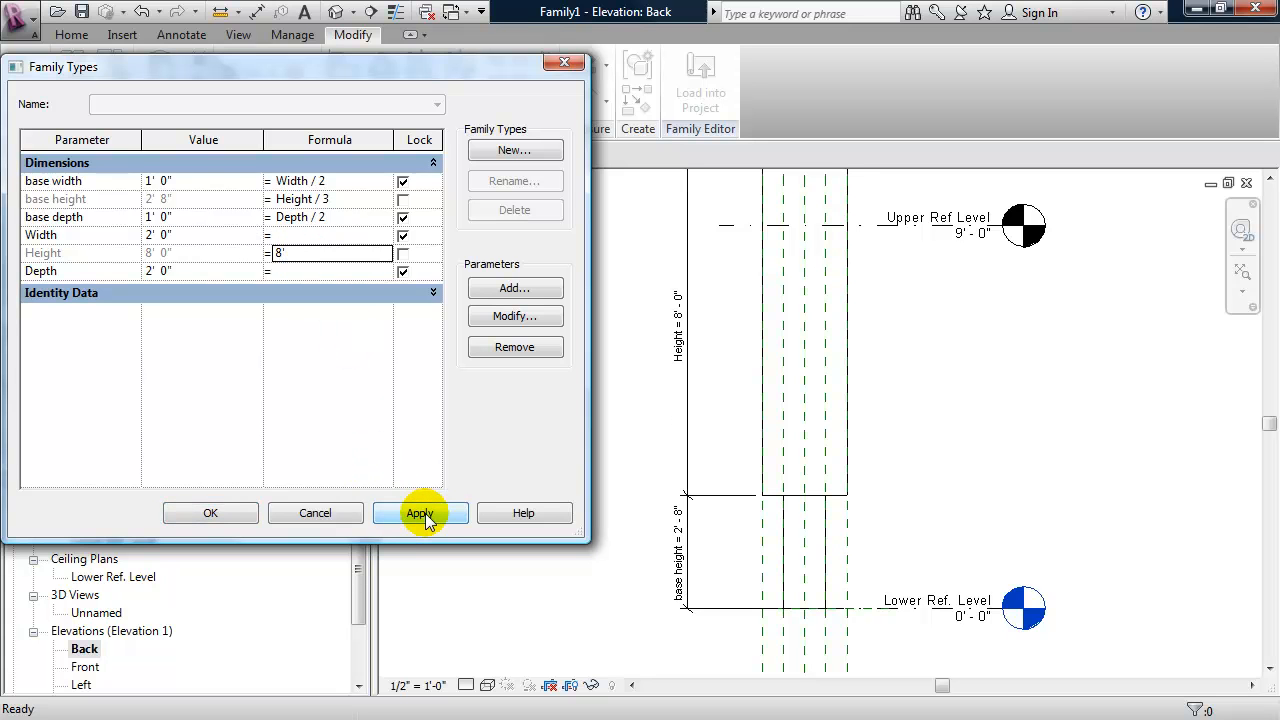
click(290, 253)
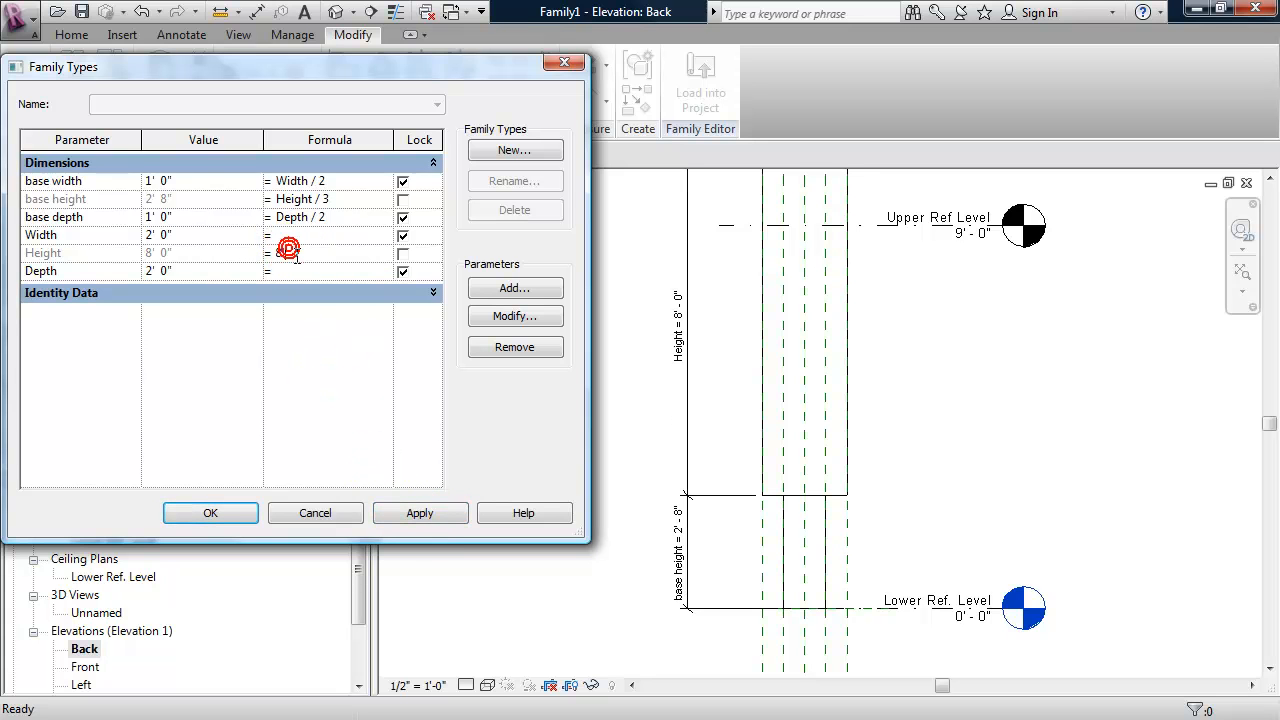
text(5')
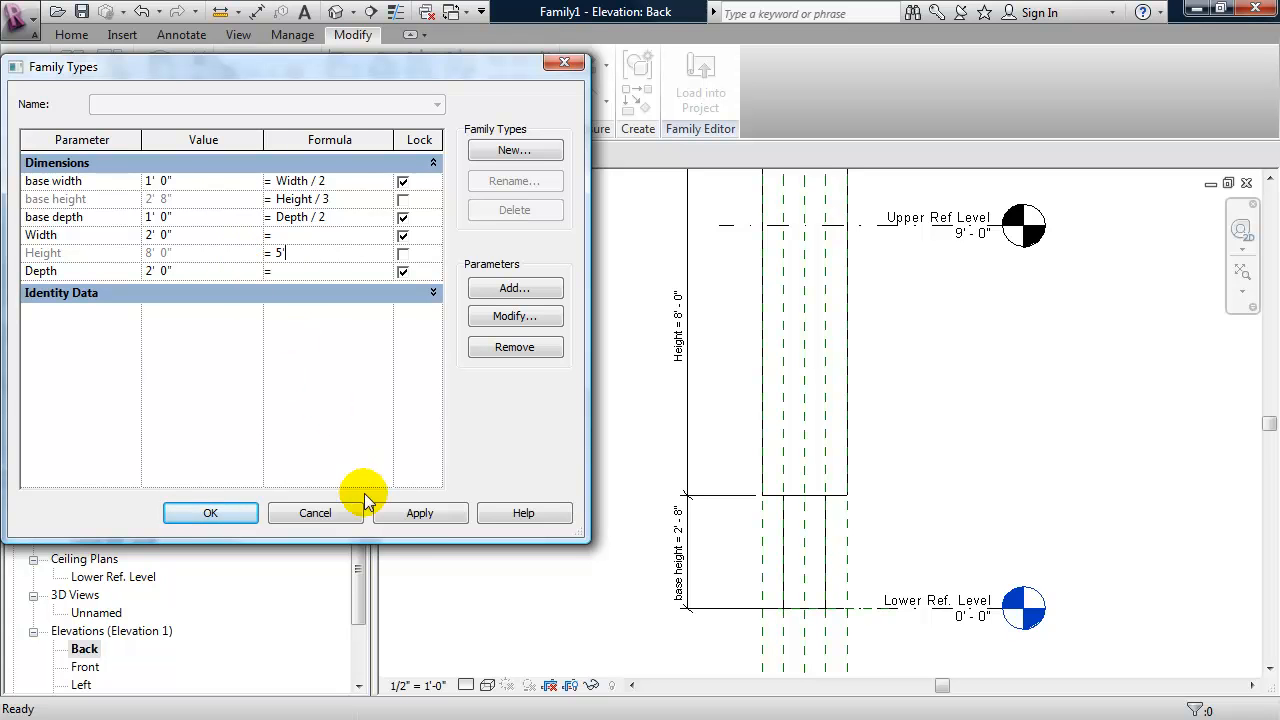
click(420, 513)
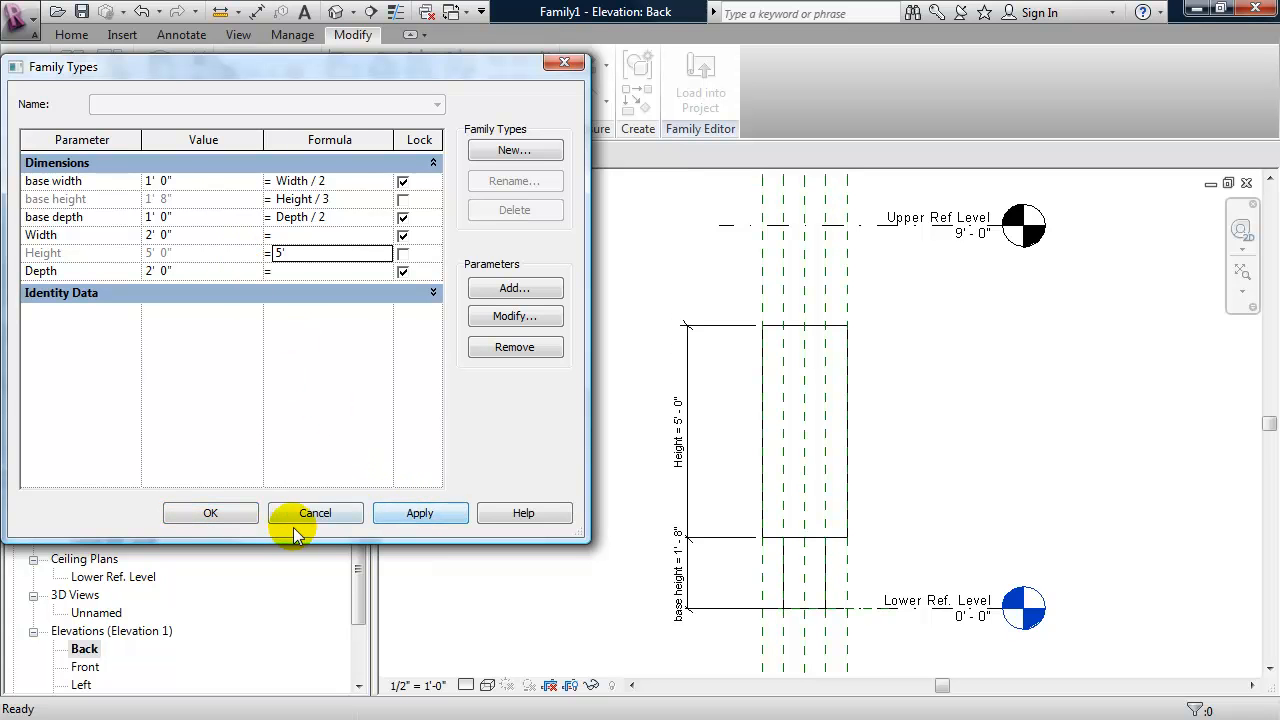
click(240, 515)
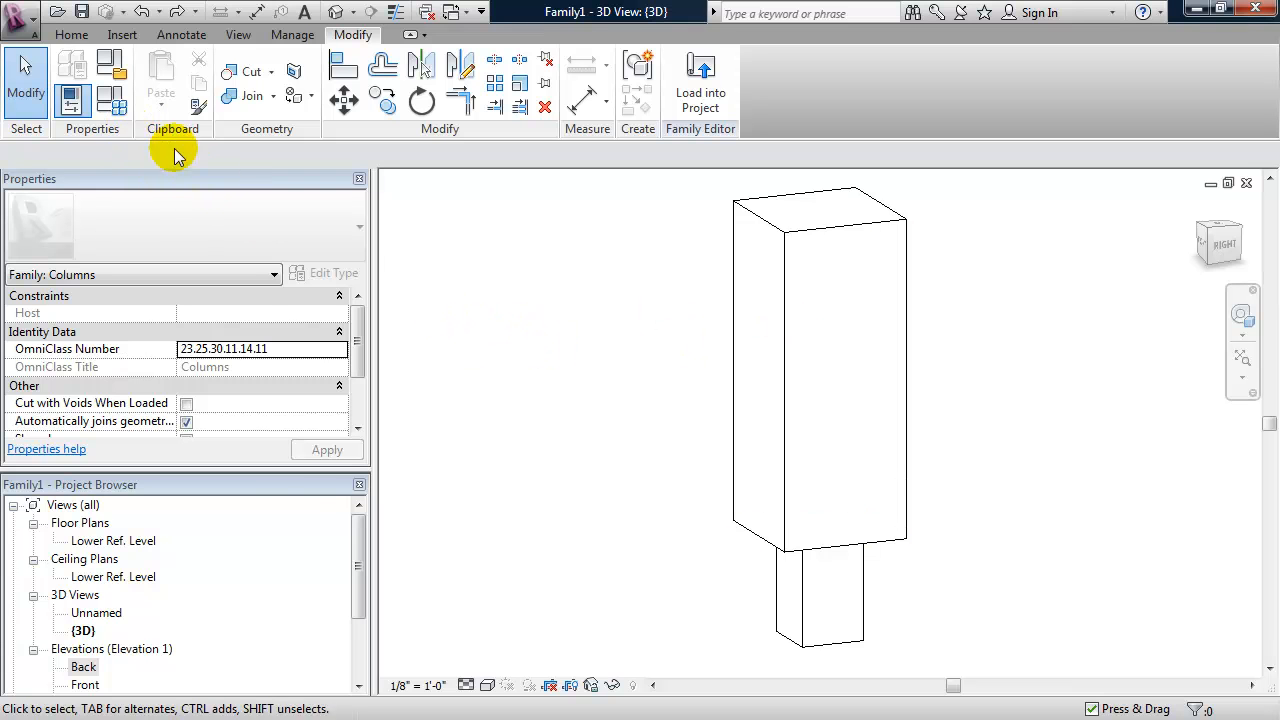
- From the 3D view, create a new family type named 1'x1'
click(113, 104)
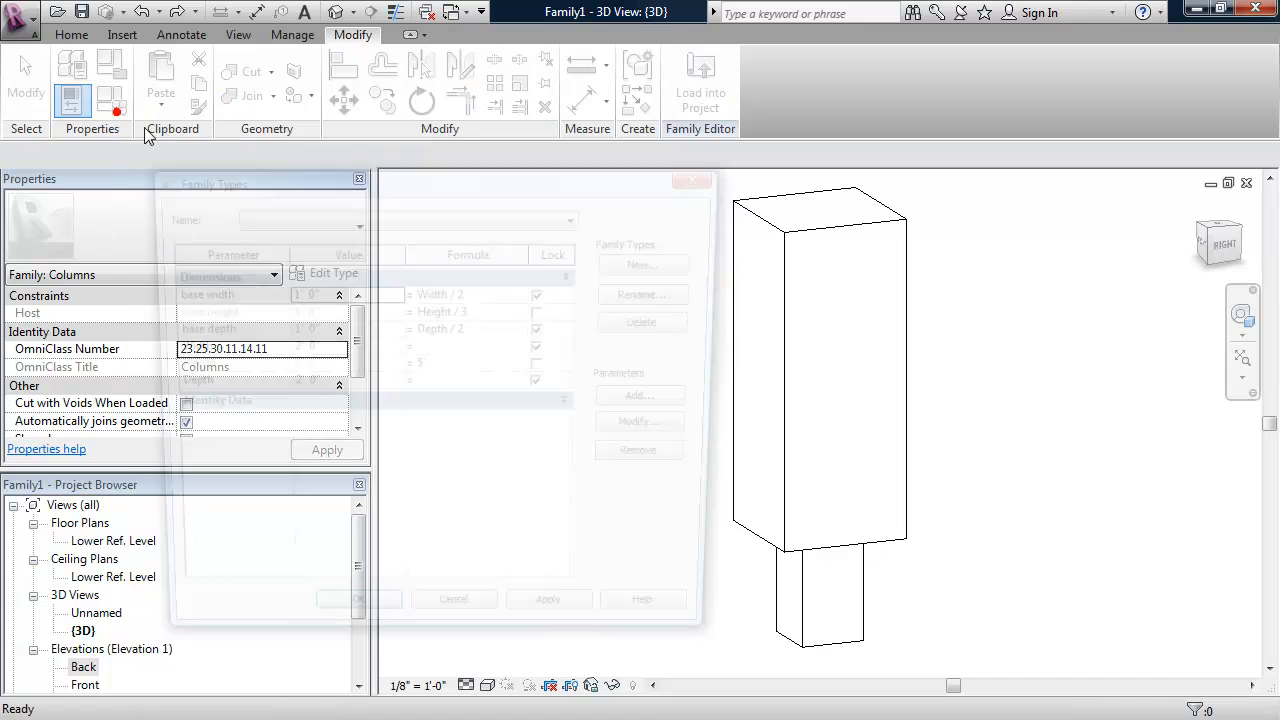
click(650, 262)
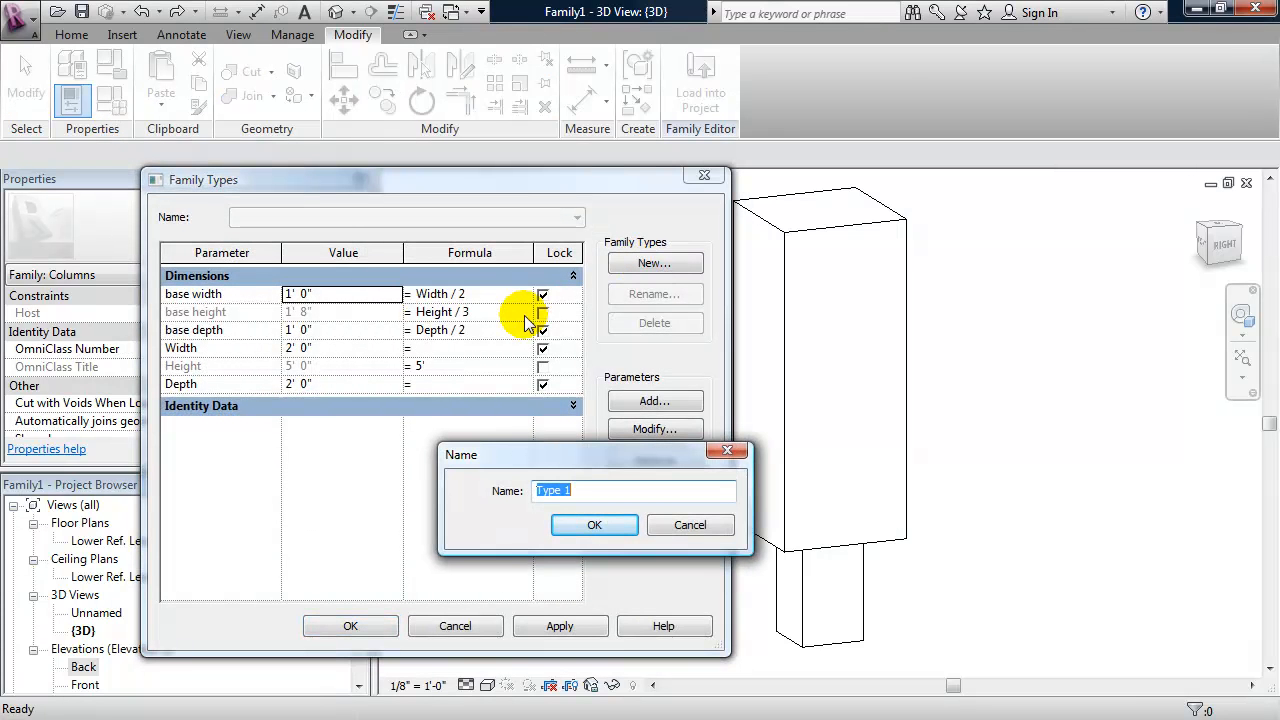
text(1'x1)
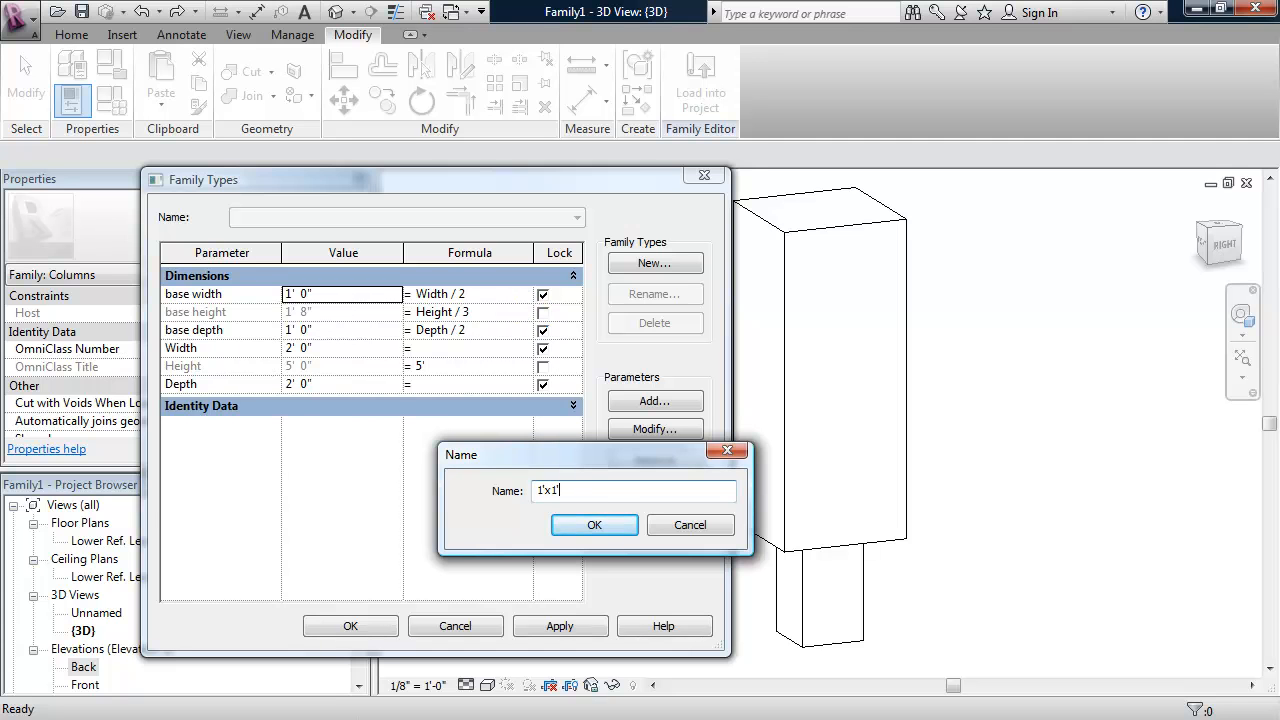
click(597, 525)
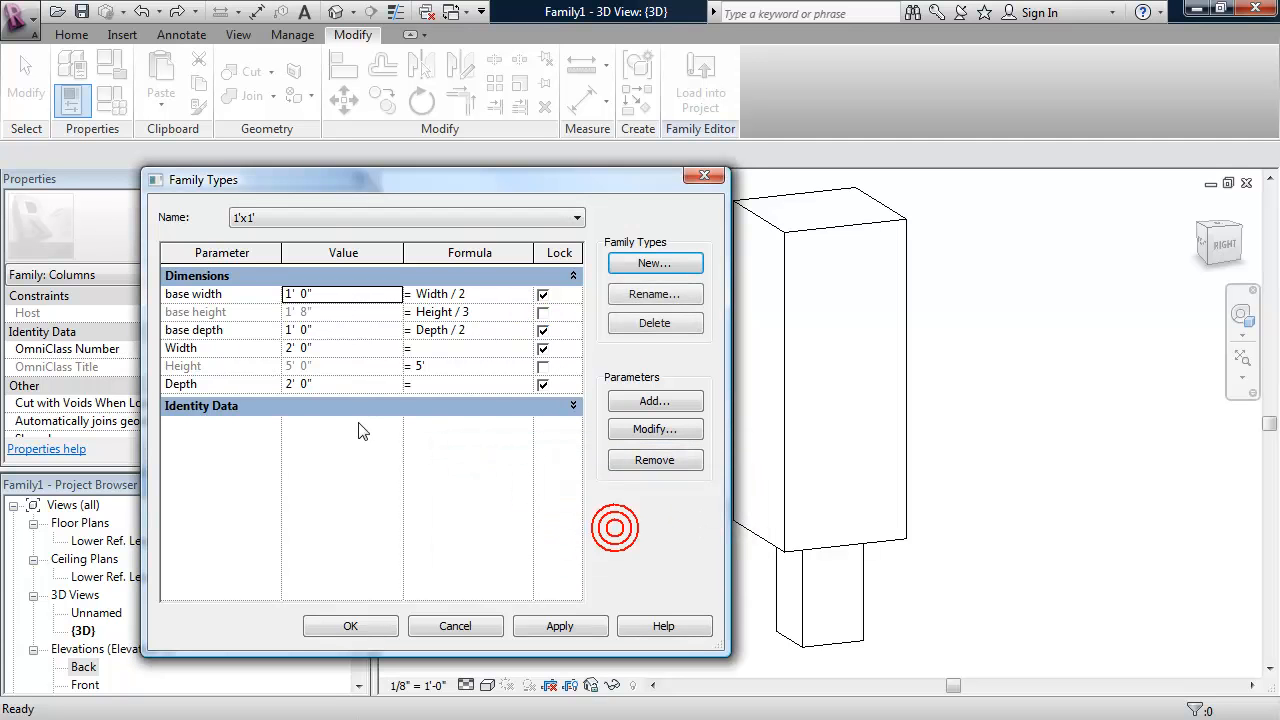
- Set the Width and Depth of the 1'x1' type to 1' each and apply the values
click(321, 349)
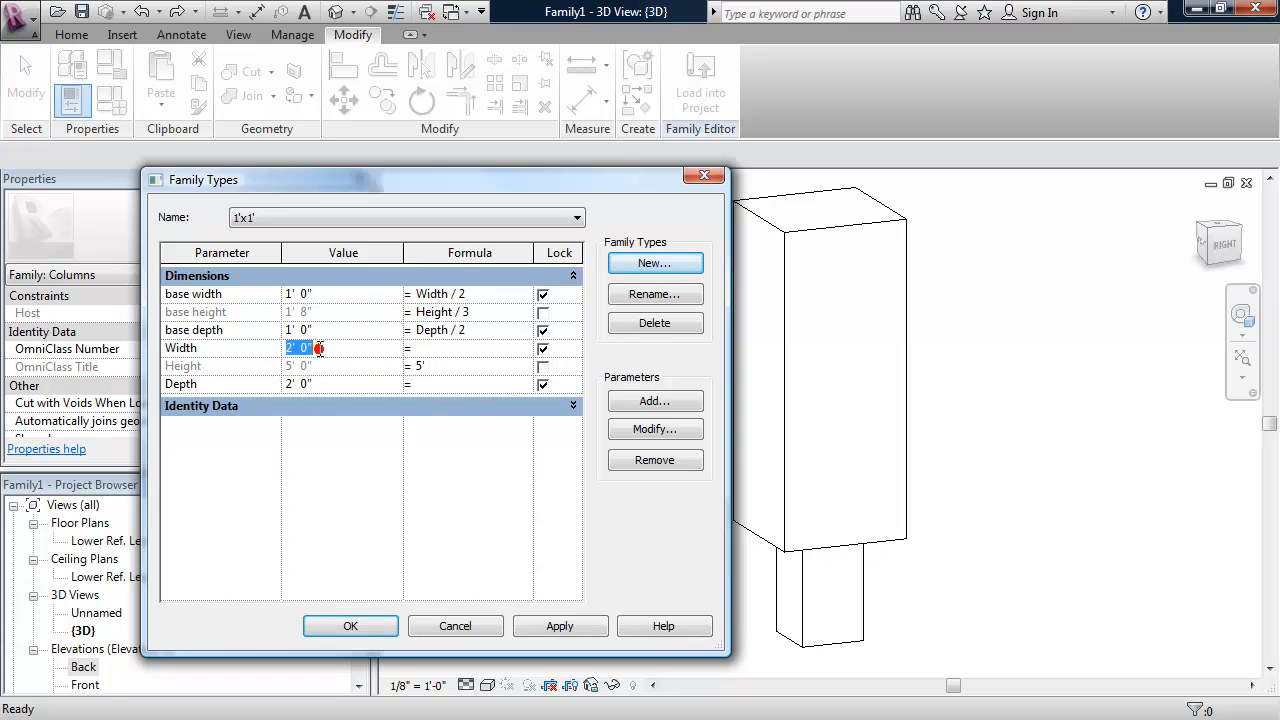
text(1)
click(337, 384)
text(1')
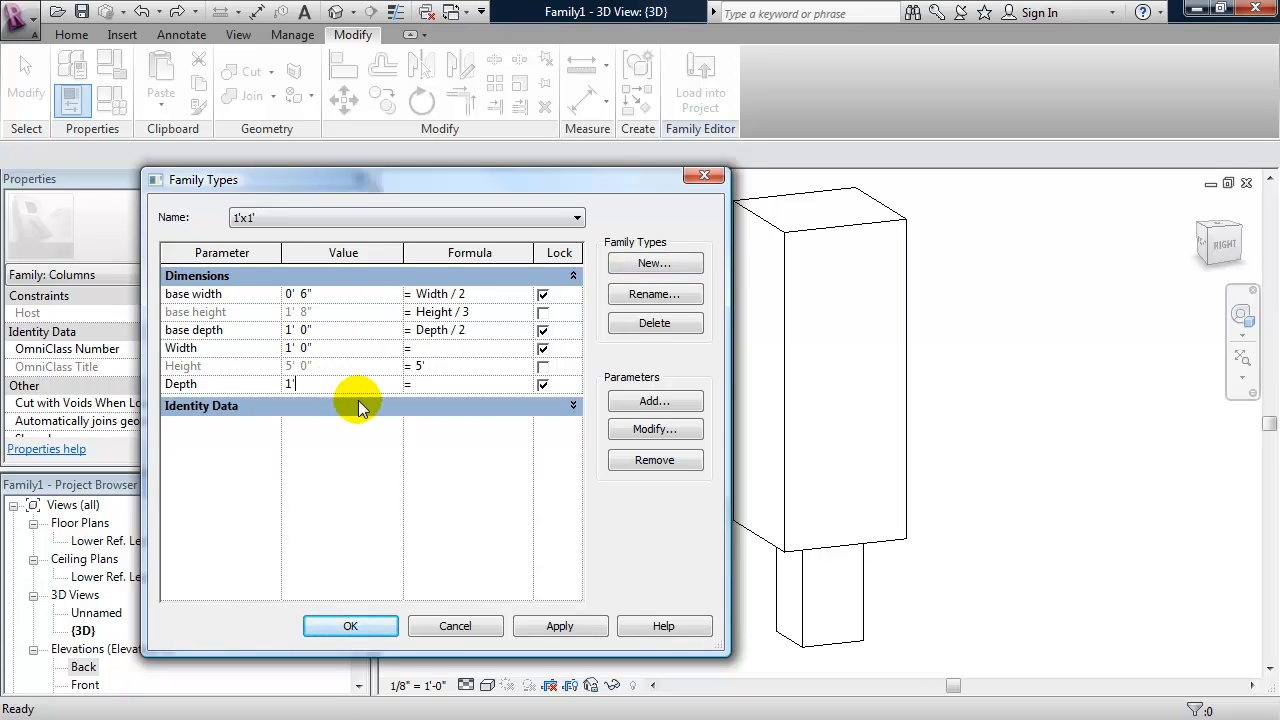
click(553, 626)
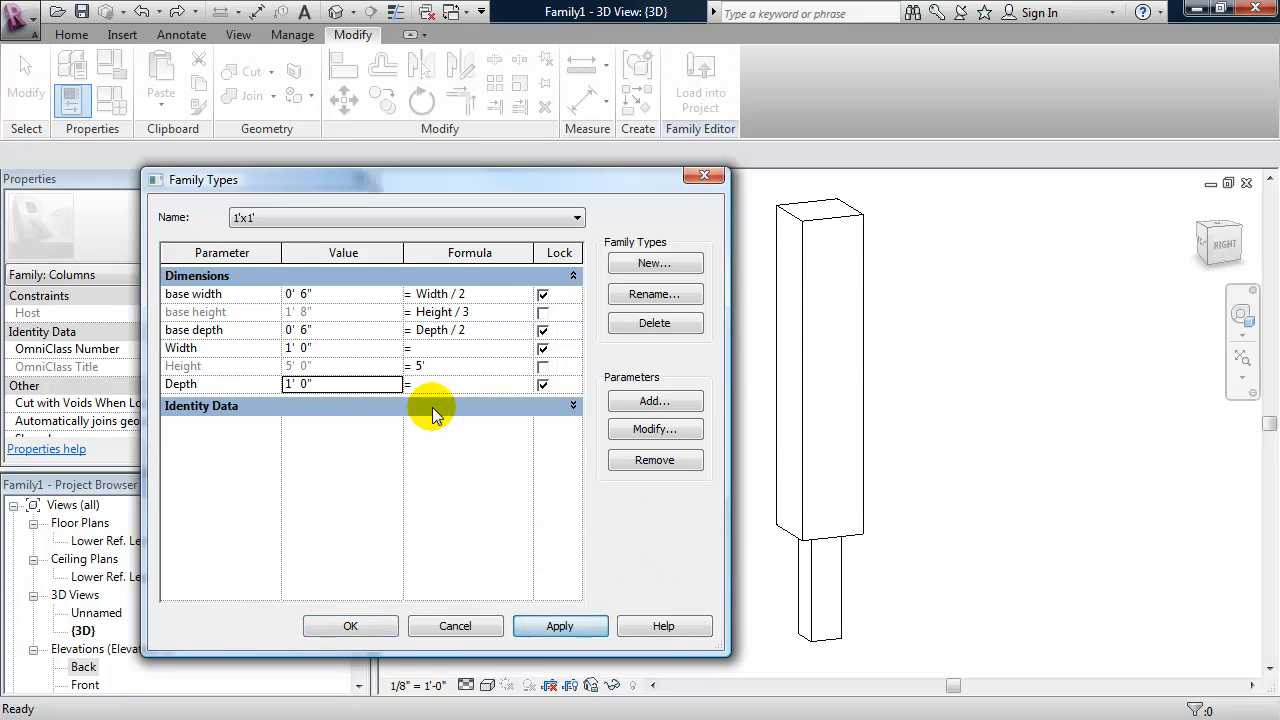
- Create a new family type named 2'x2' and apply a Width and Depth of 2' each
click(632, 268)
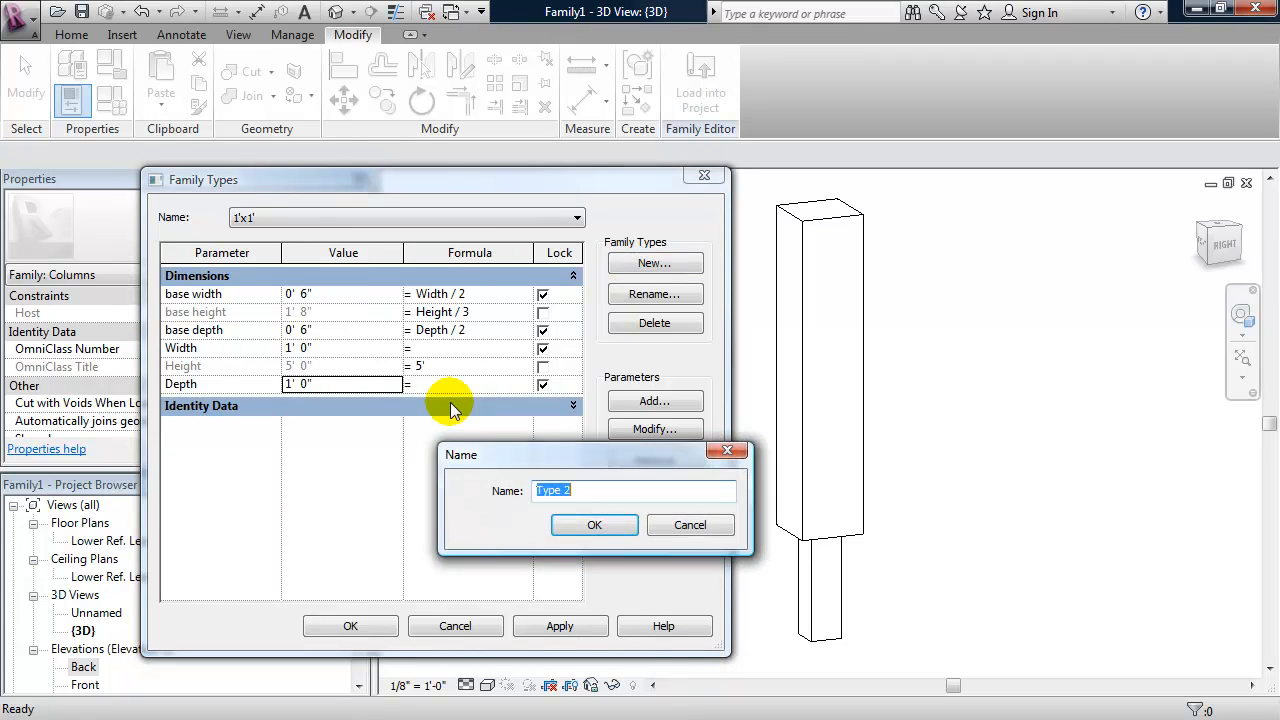
text(2'x)
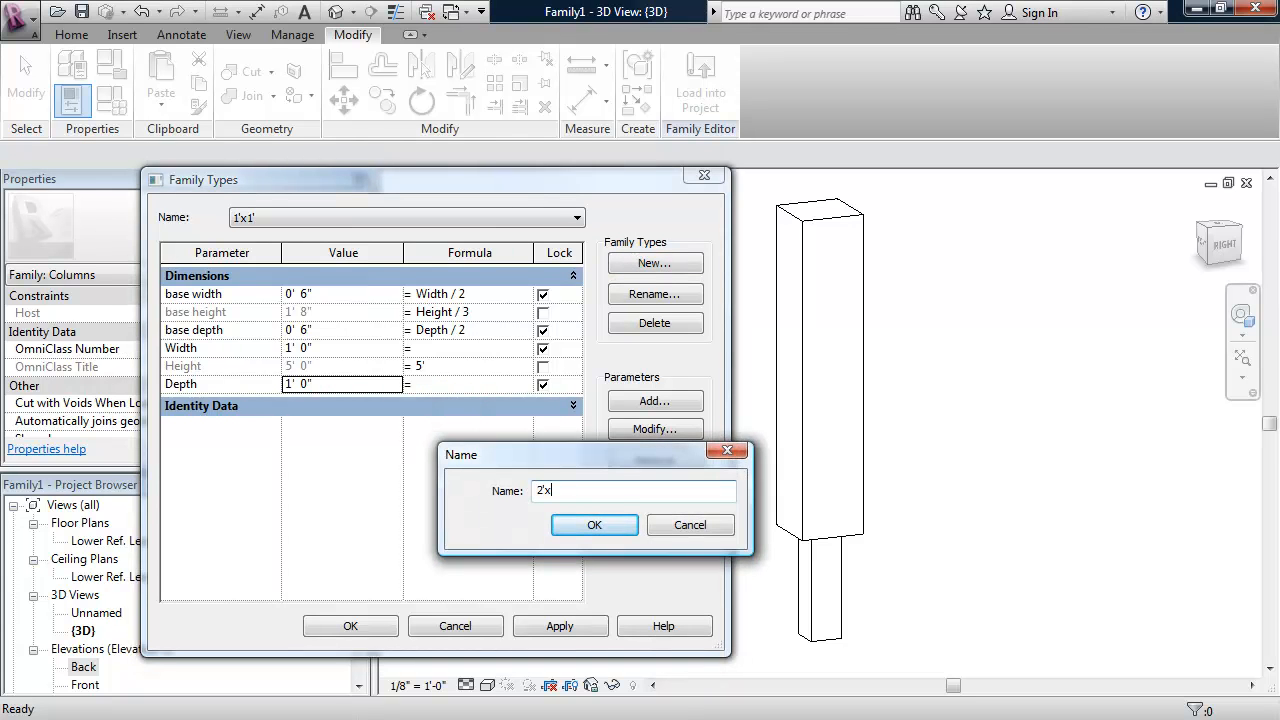
click(592, 526)
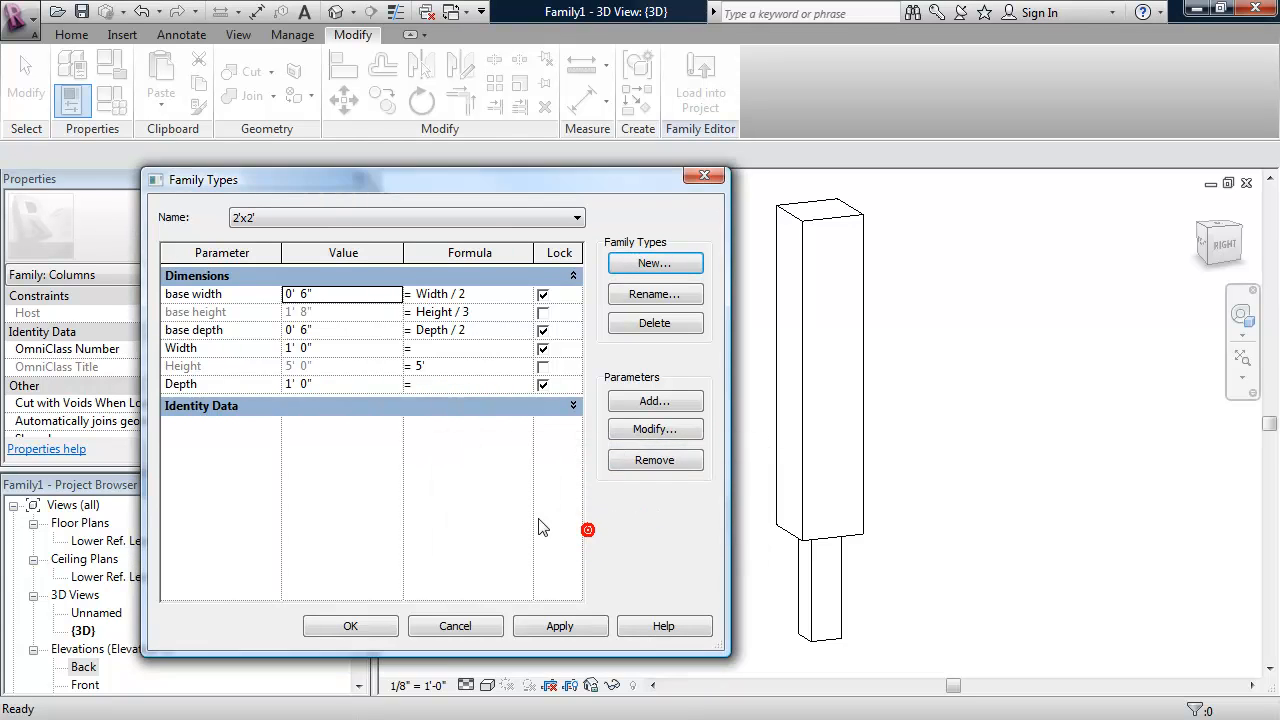
click(326, 348)
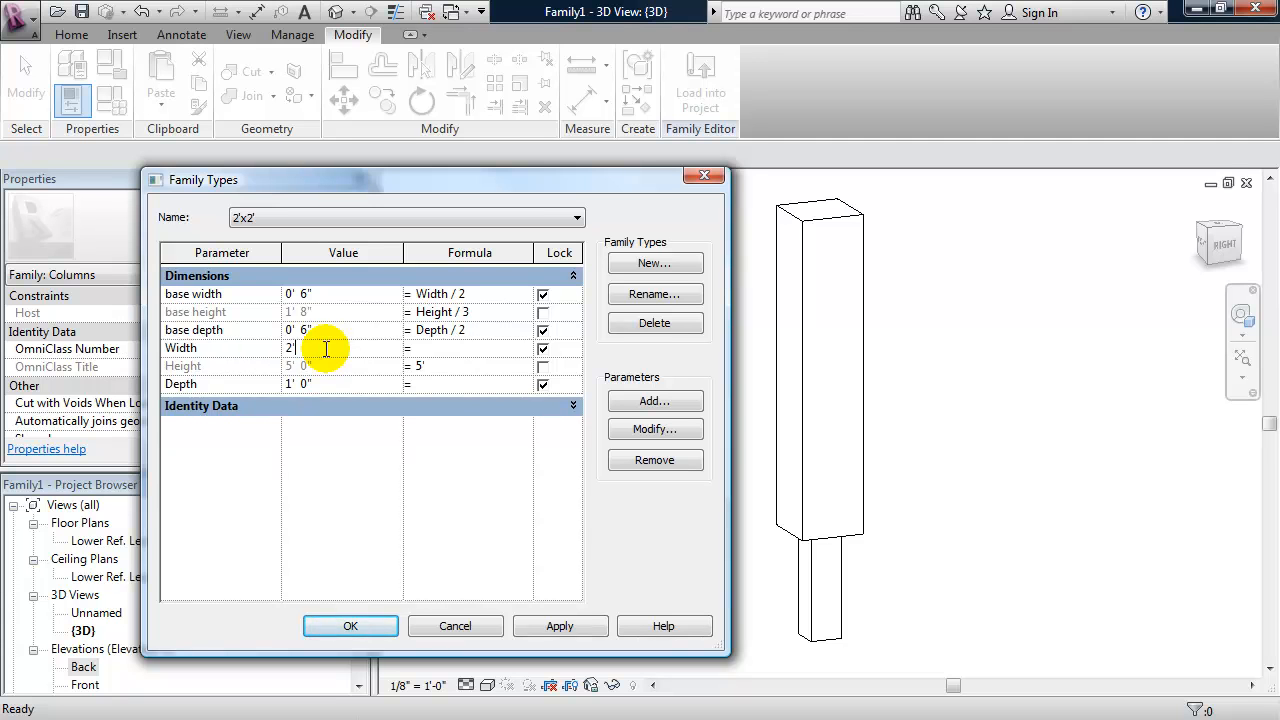
click(346, 383)
text(2)
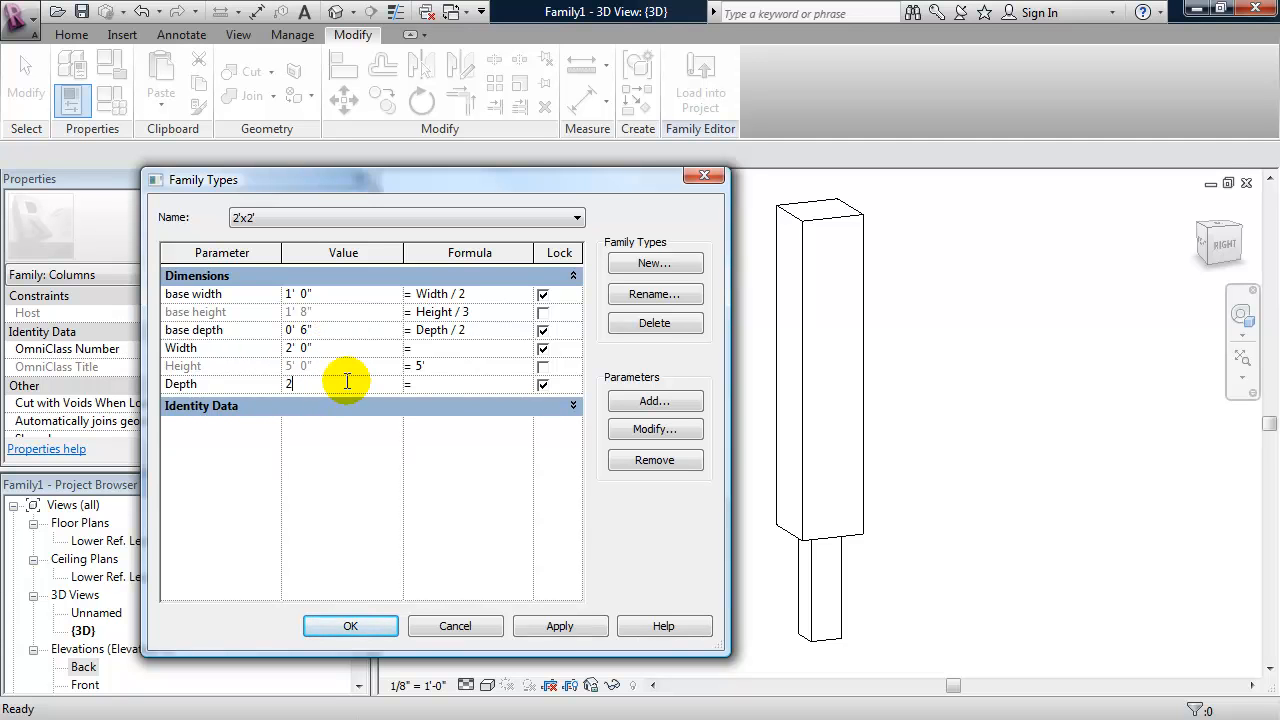
text(')
click(558, 626)
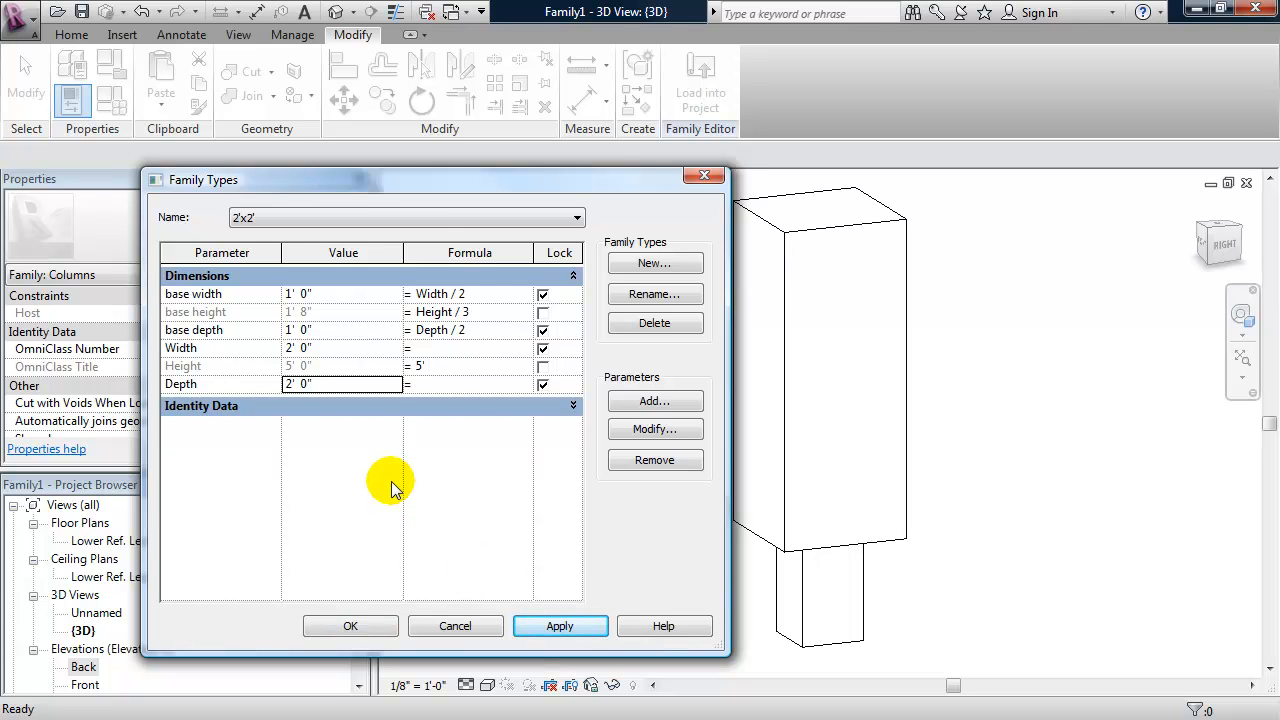
- Create a family type named 3'x3', apply a Width and Depth of 3' each, and check the list of available types
click(641, 266)
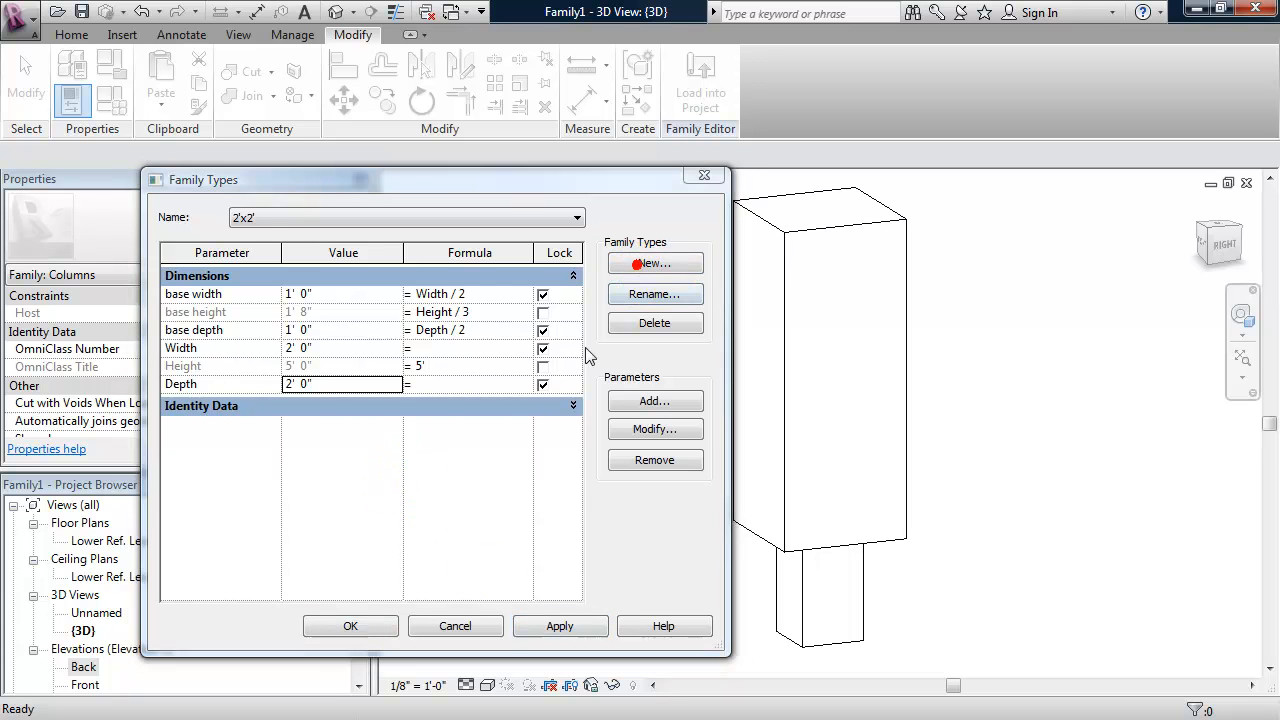
text(3'x3)
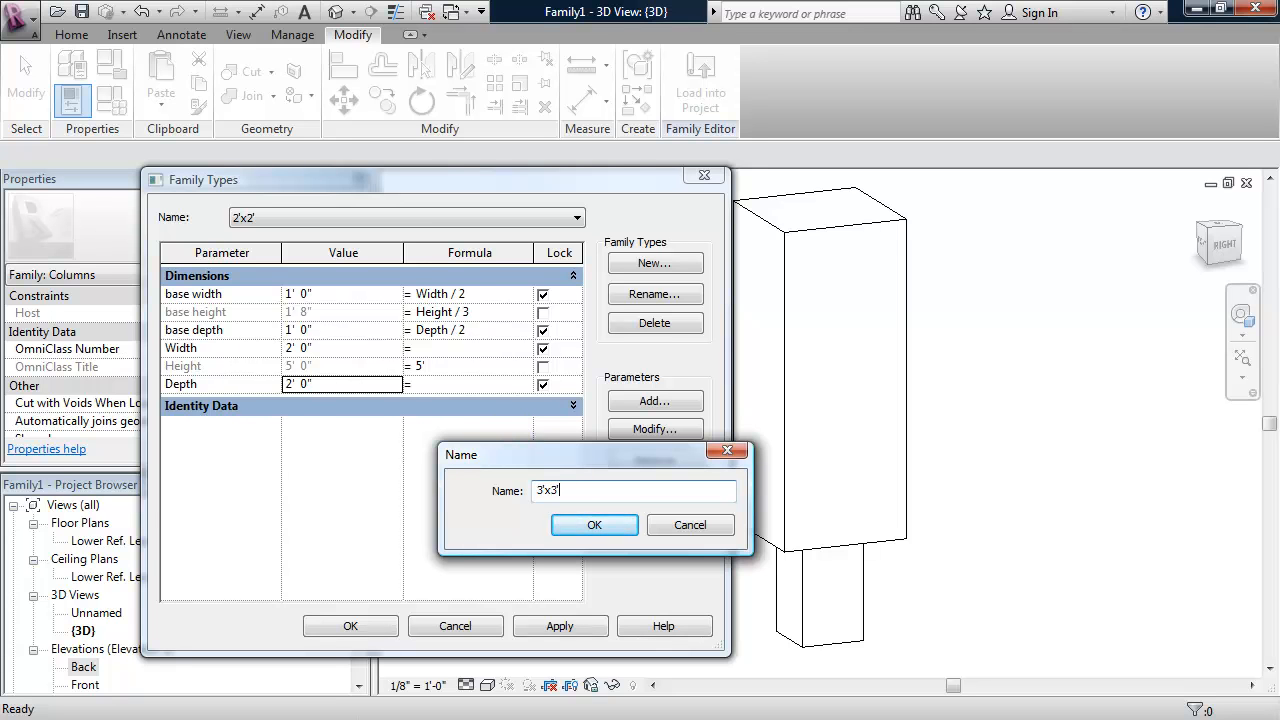
click(597, 525)
click(318, 350)
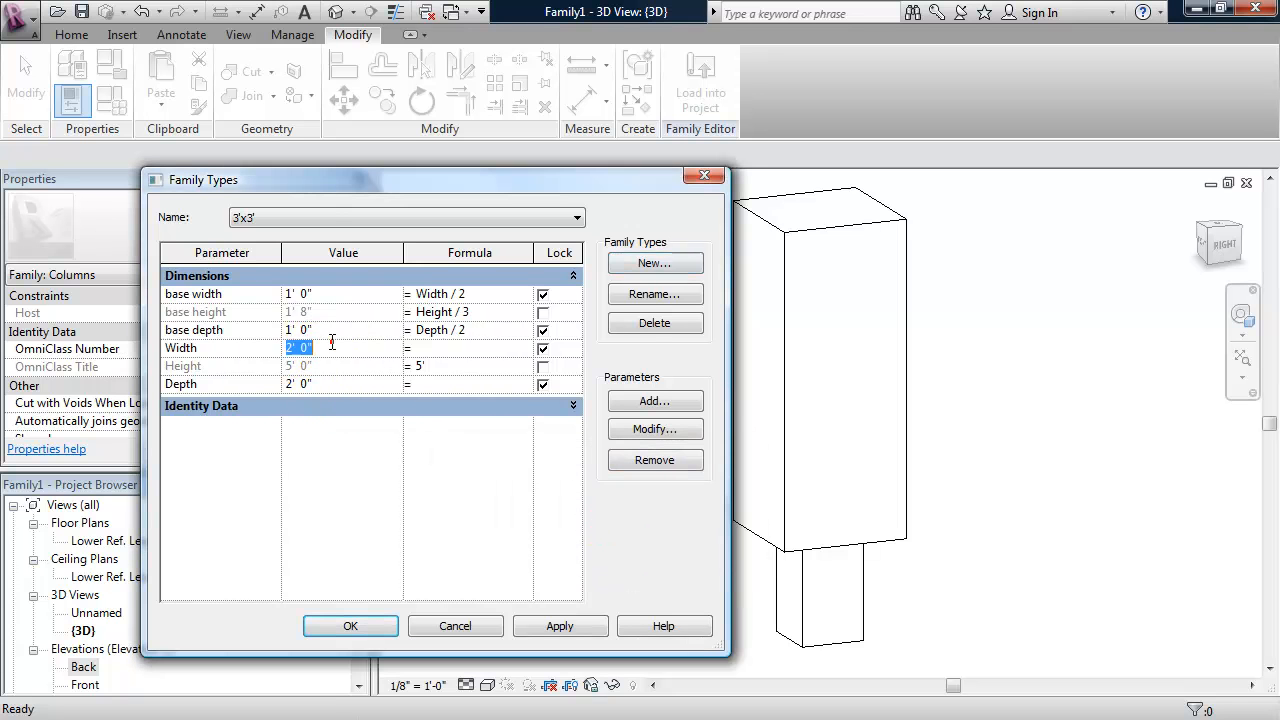
text(3)
click(345, 383)
text(3)
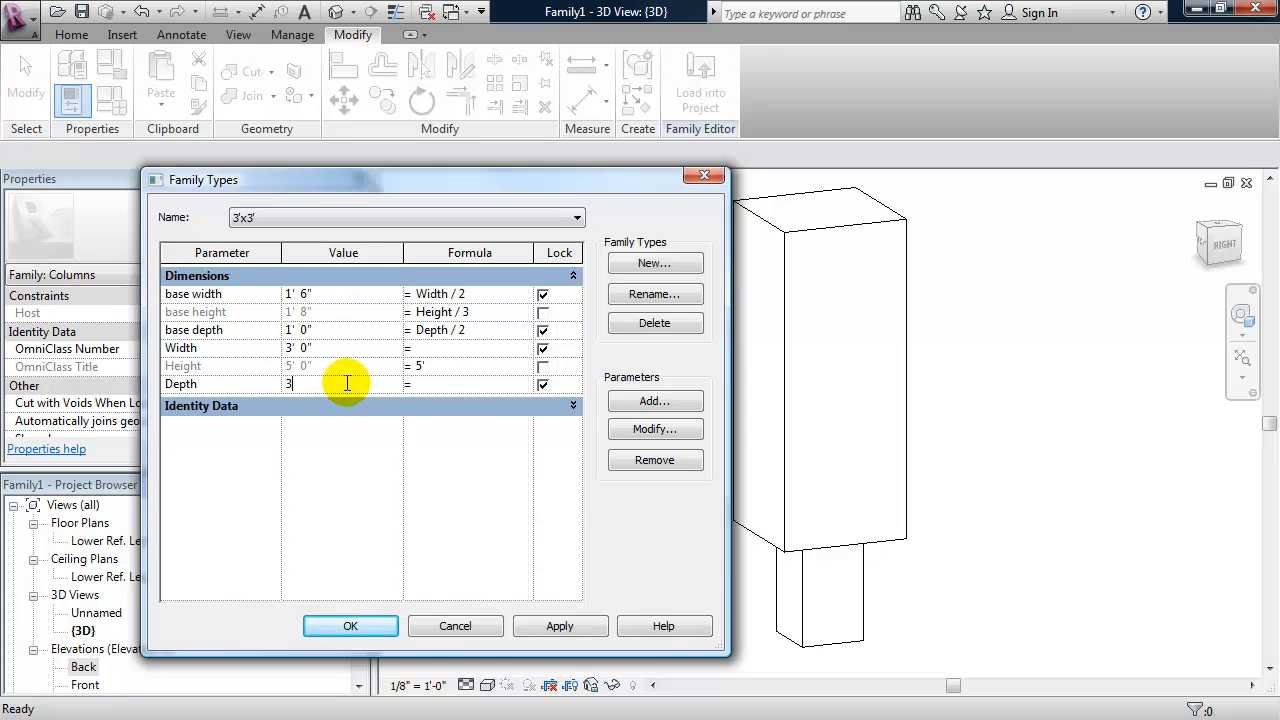
text(')
click(576, 628)
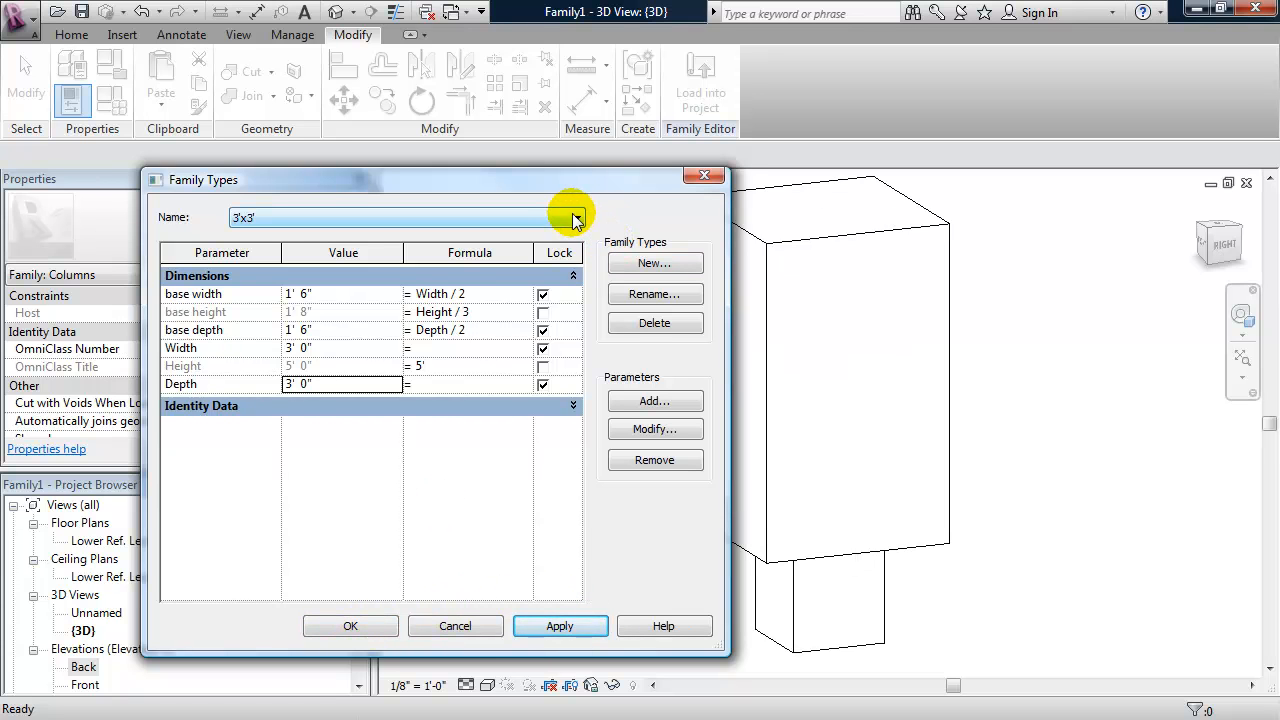
click(580, 217)
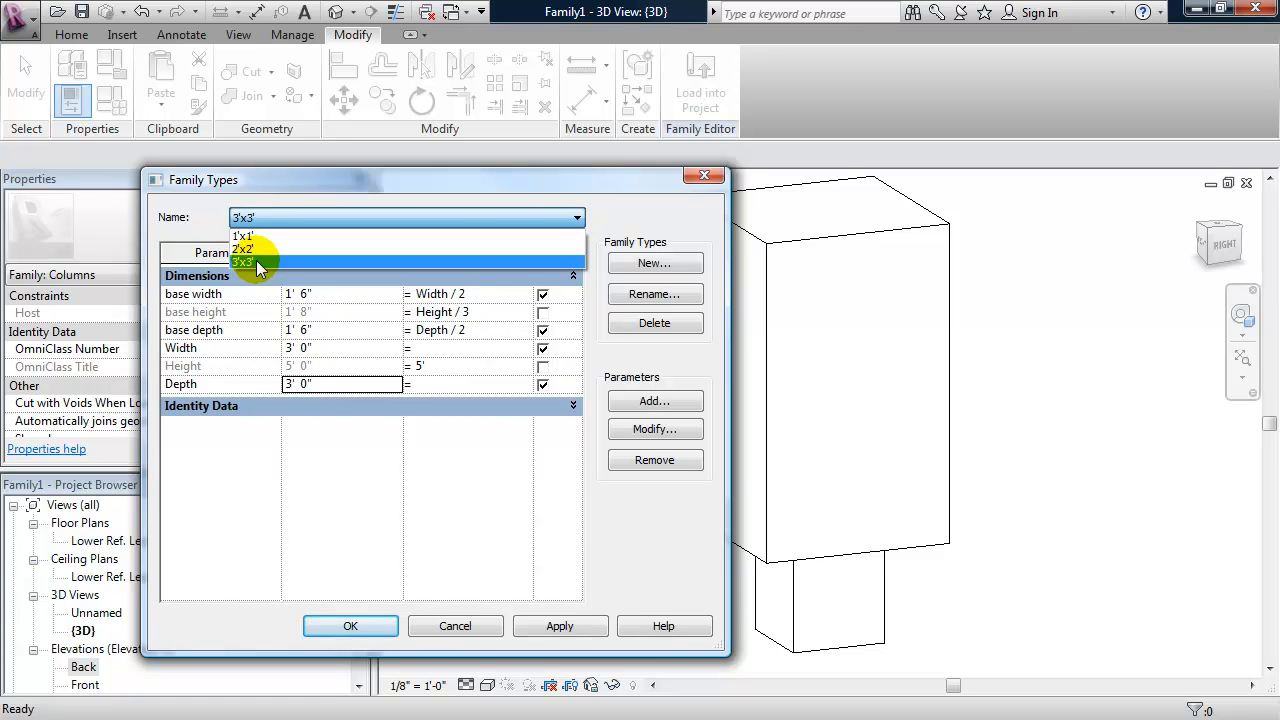
click(434, 204)
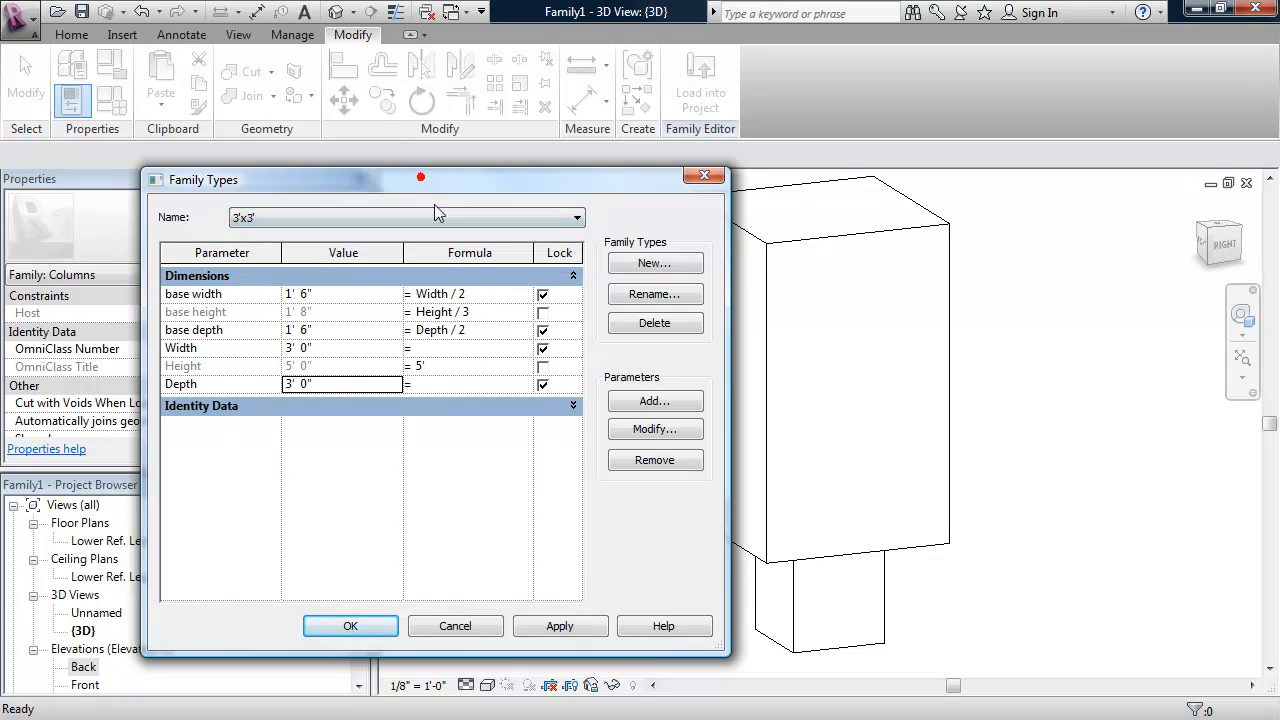